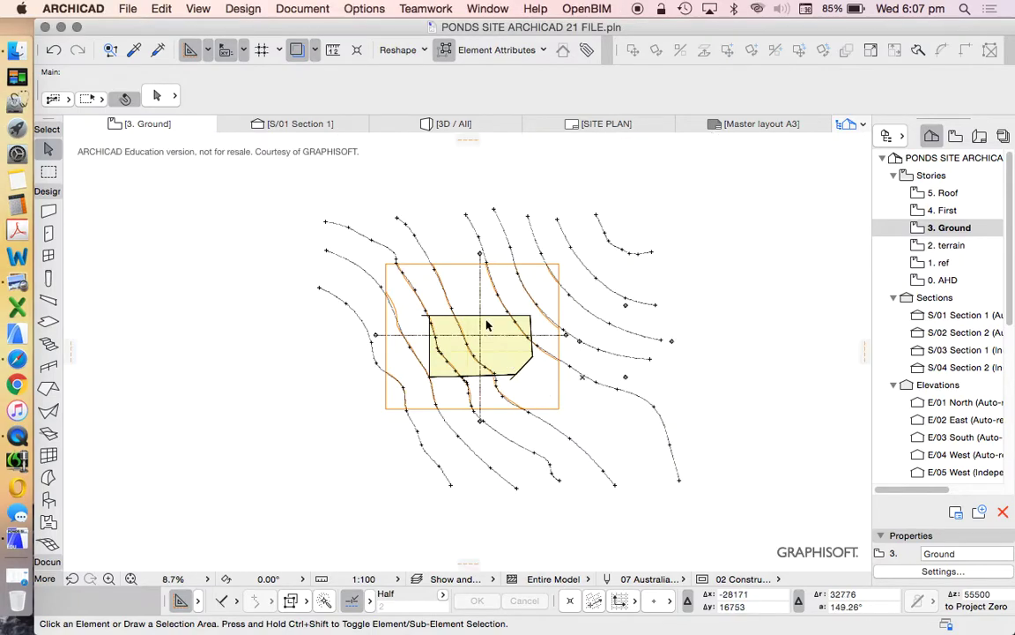
- Examine the site boundary fill and the edge lines at its lower angled corner on the Ground storey plan
scroll(487, 327, up, 4)
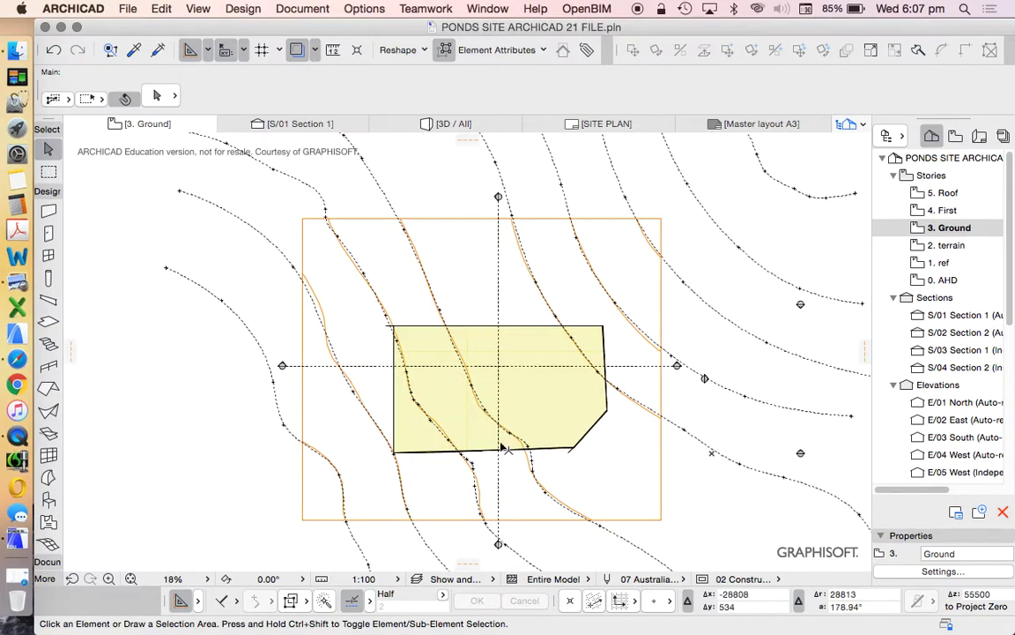
scroll(502, 448, up, 3)
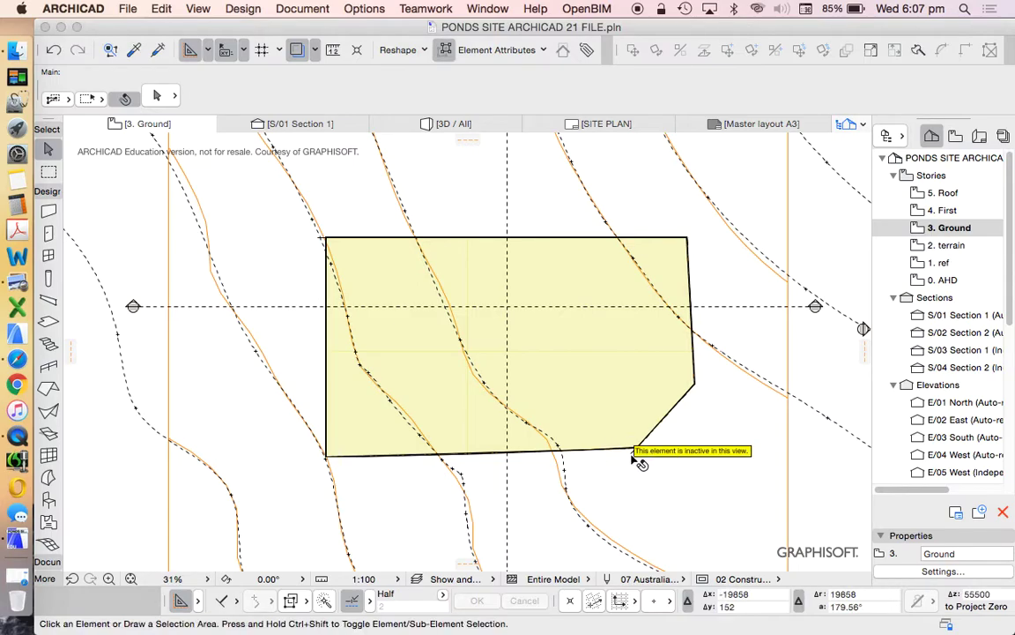
scroll(635, 457, up, 10)
click(644, 439)
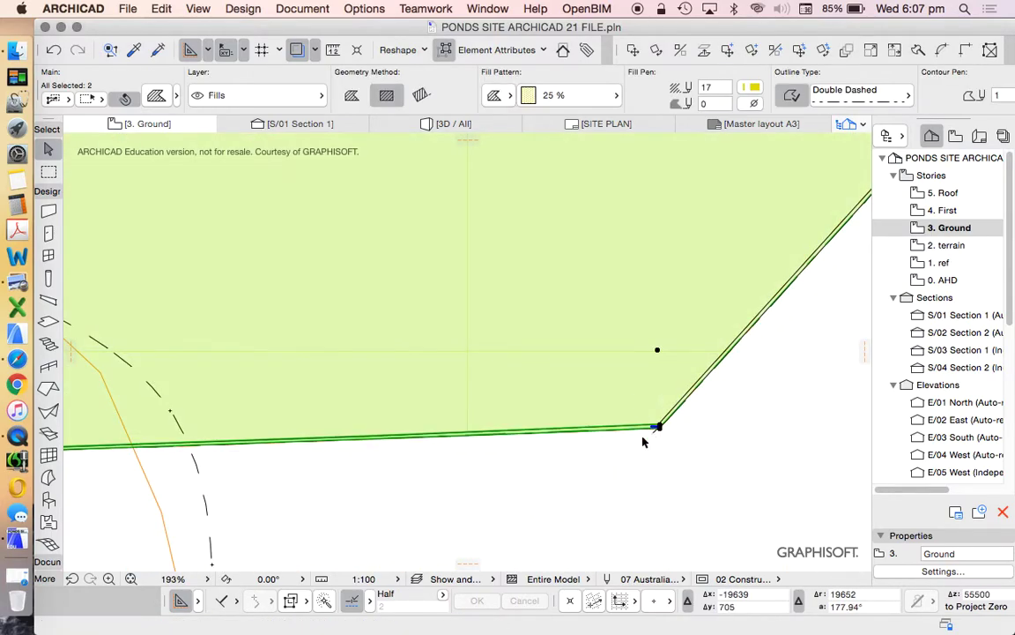
scroll(644, 440, down, 10)
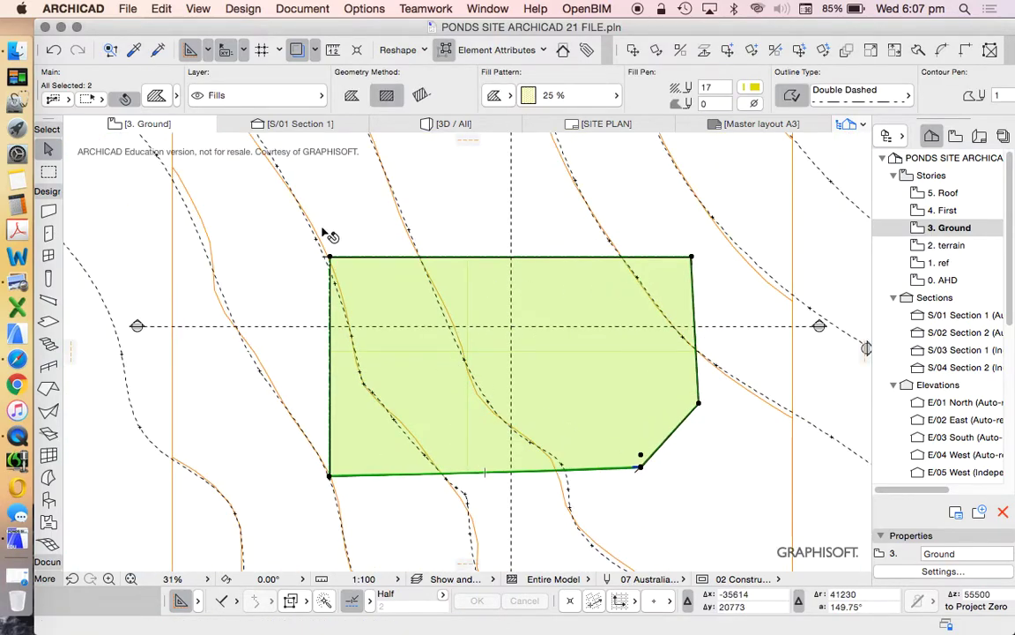
key(Escape)
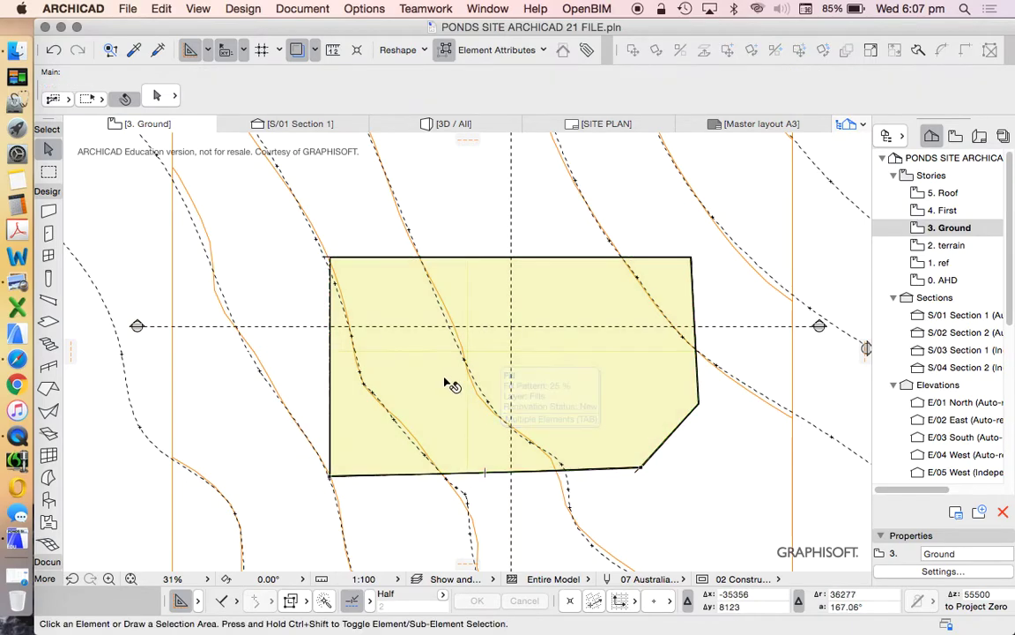
scroll(449, 445, down, 1)
- Open Section 1 and examine the sloping outline above the terrain between the two boundary posts
double_click(958, 319)
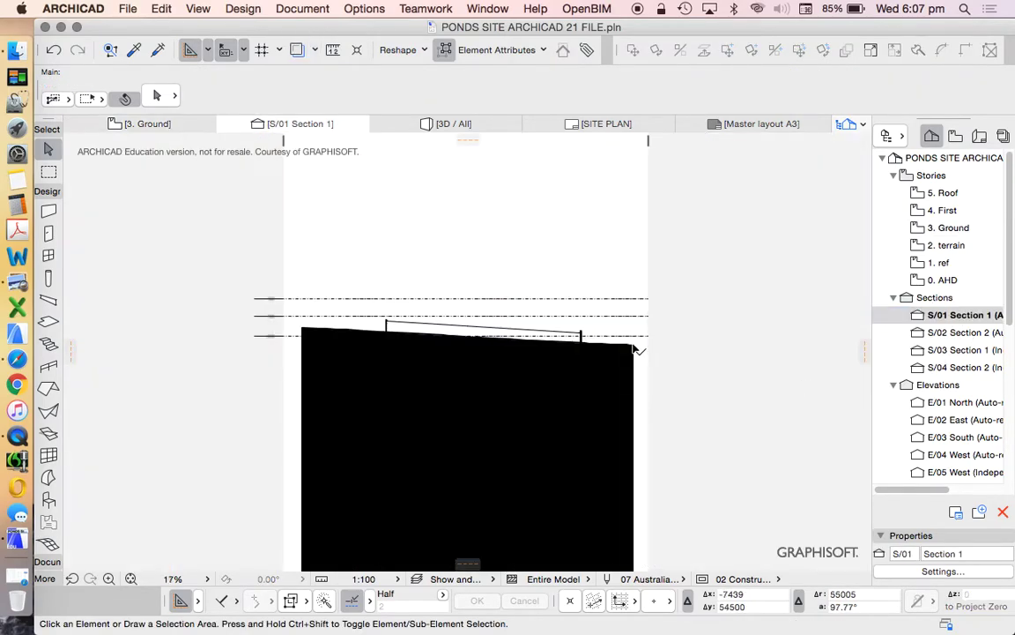
scroll(617, 352, up, 3)
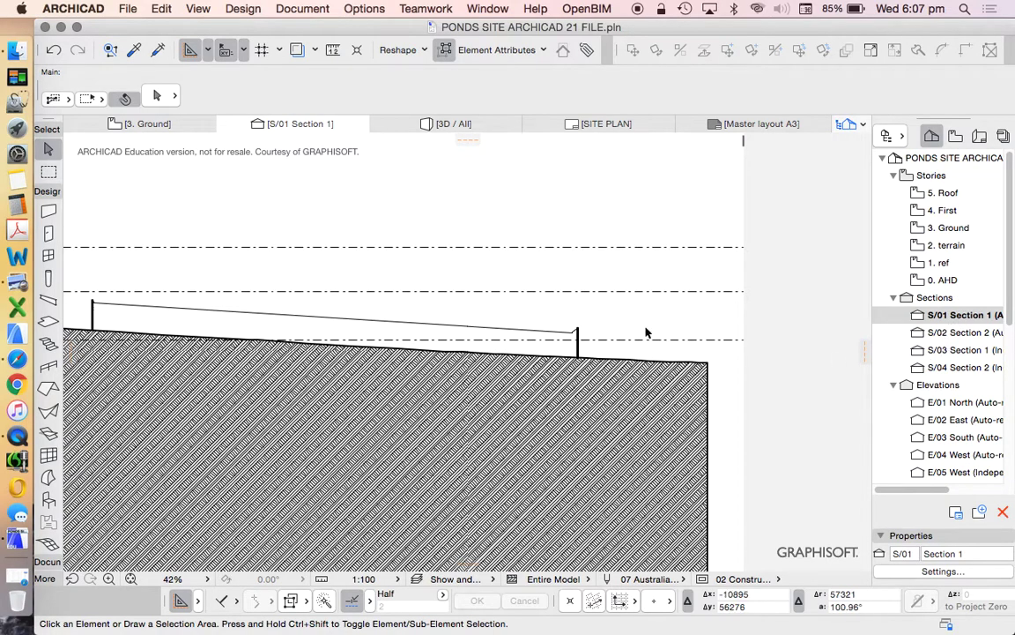
scroll(648, 335, down, 3)
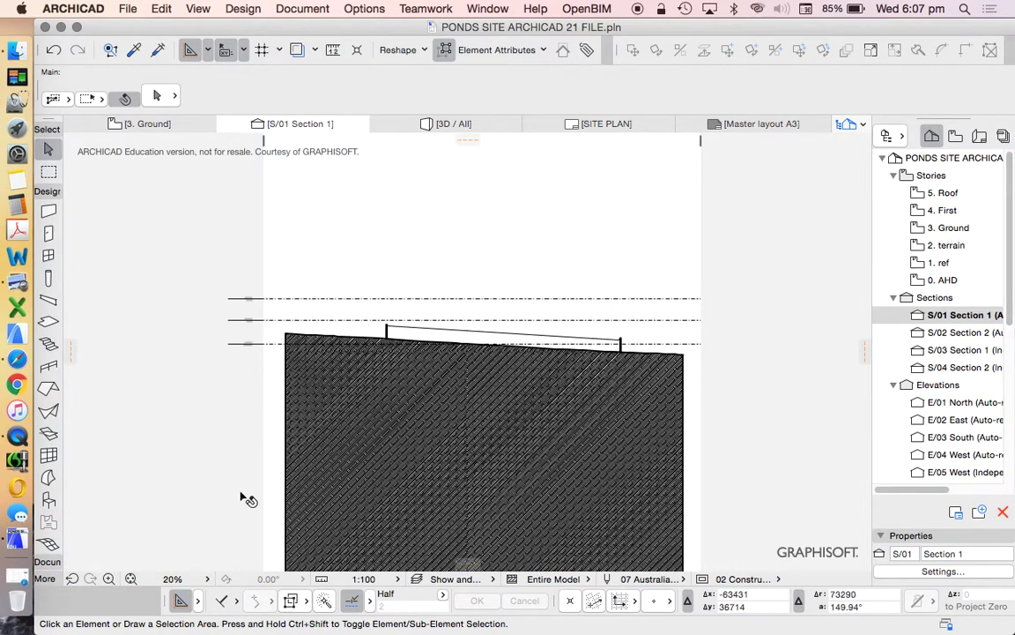
- Switch to the Preview screenshot of ThePondsDesignGuidelines.pdf page 9 and review the setback and height rules
click(13, 577)
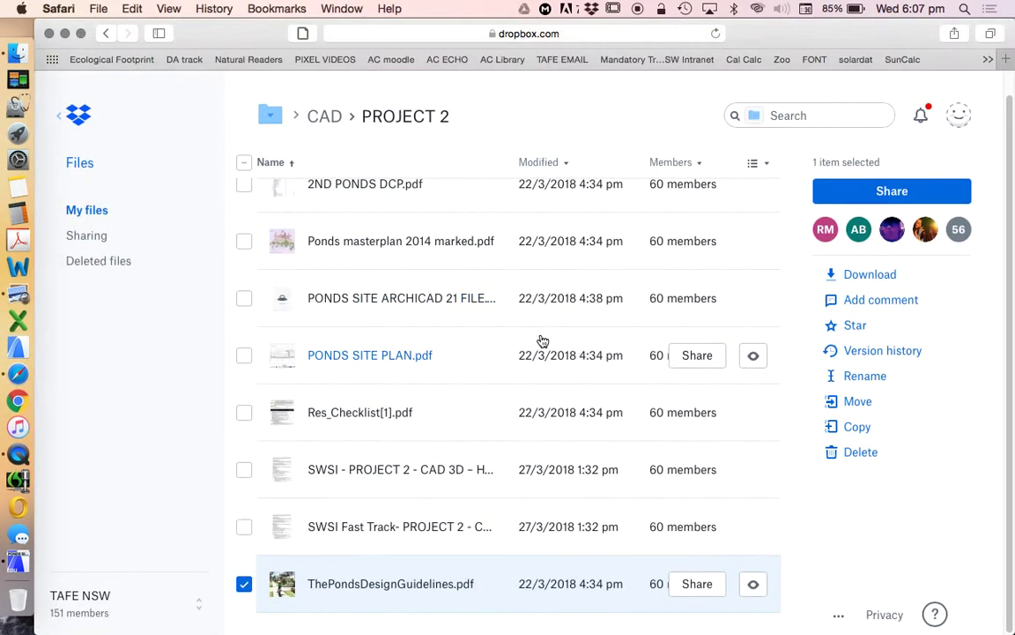
click(65, 33)
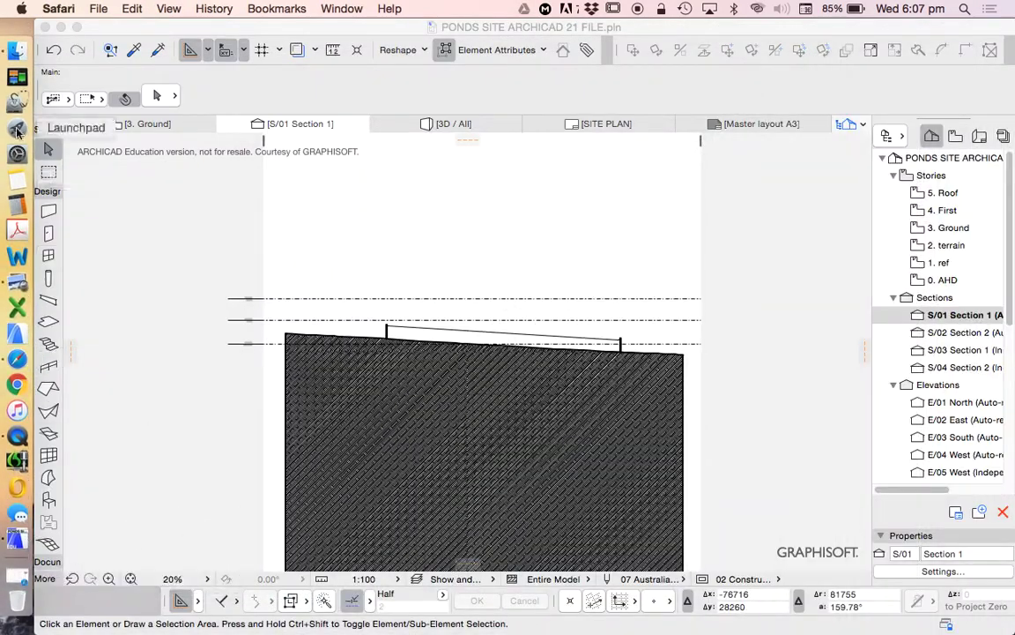
click(59, 28)
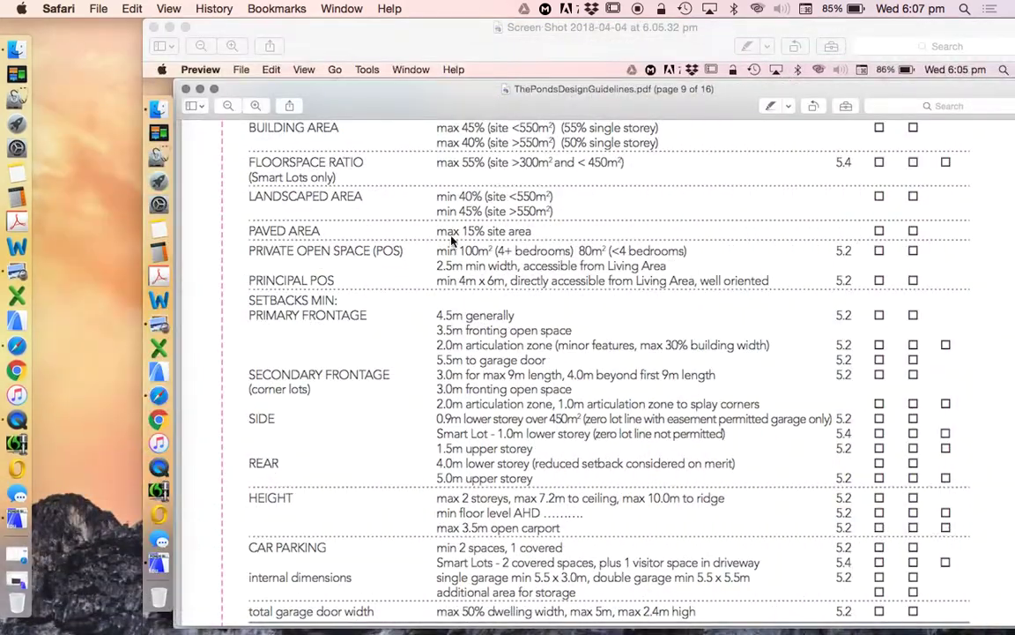
click(427, 148)
double_click(338, 47)
drag(339, 48, 362, 41)
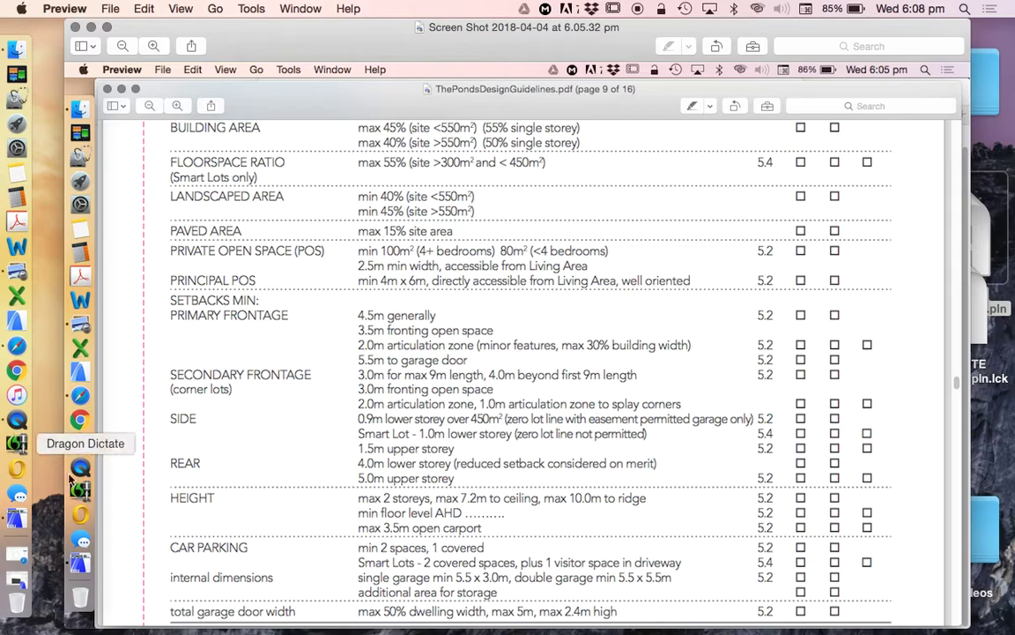
- Switch back to ARCHICAD and open the Ground storey plan
click(19, 521)
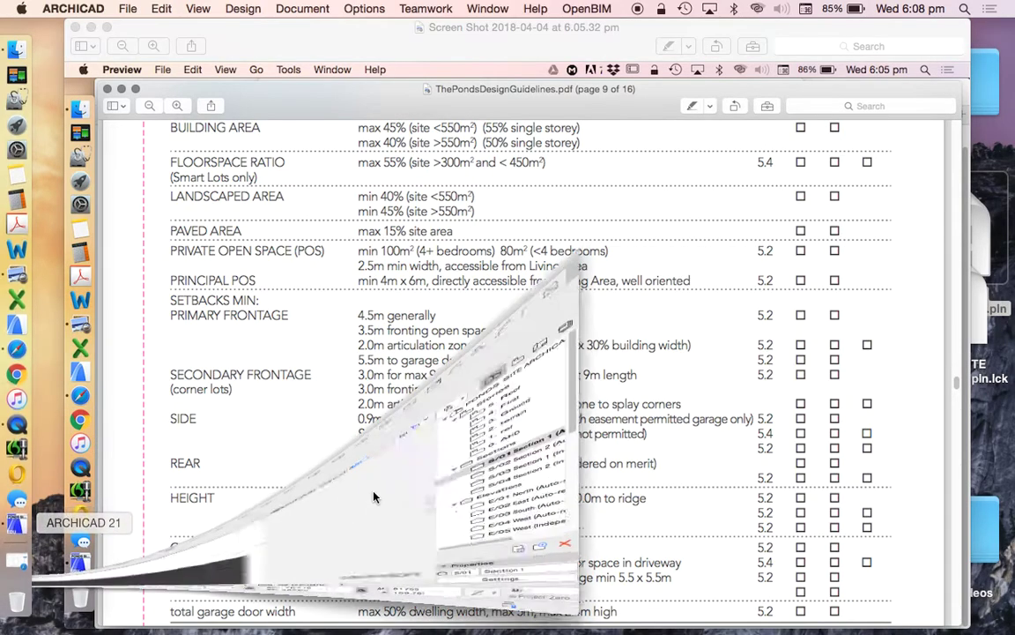
click(966, 231)
double_click(965, 232)
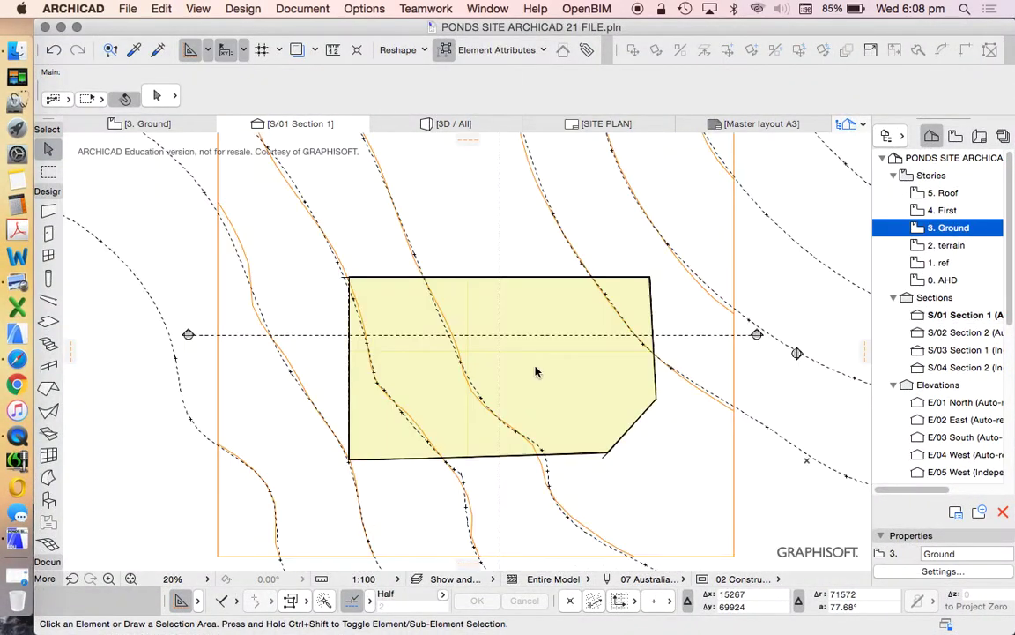
- Inspect the overlapping fill and roof elements at the upper-left corner of the site boundary
scroll(500, 349, down, 2)
scroll(528, 350, up, 4)
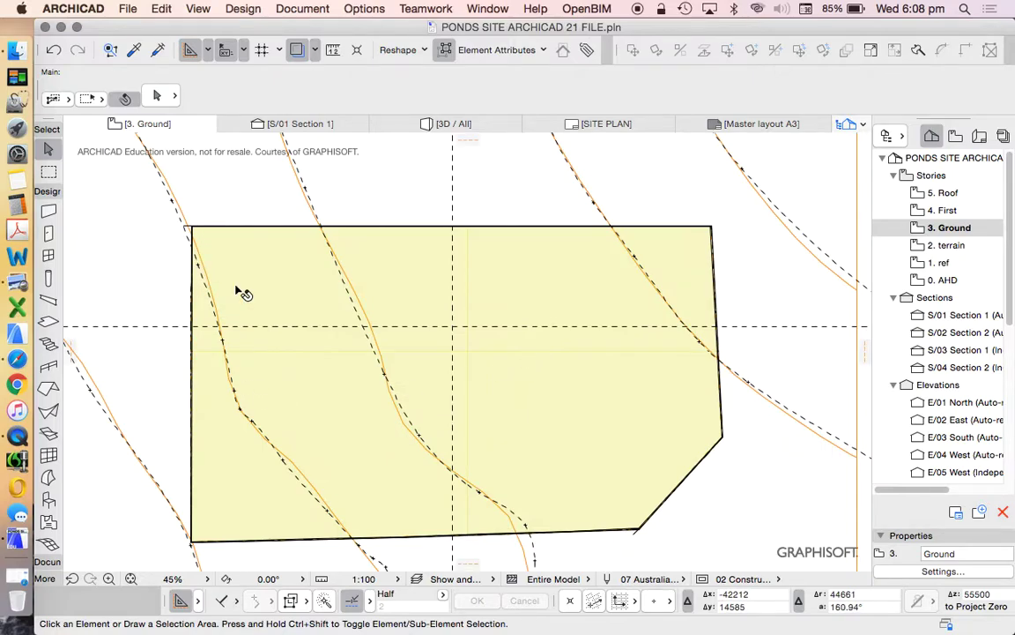
click(268, 272)
scroll(193, 227, up, 8)
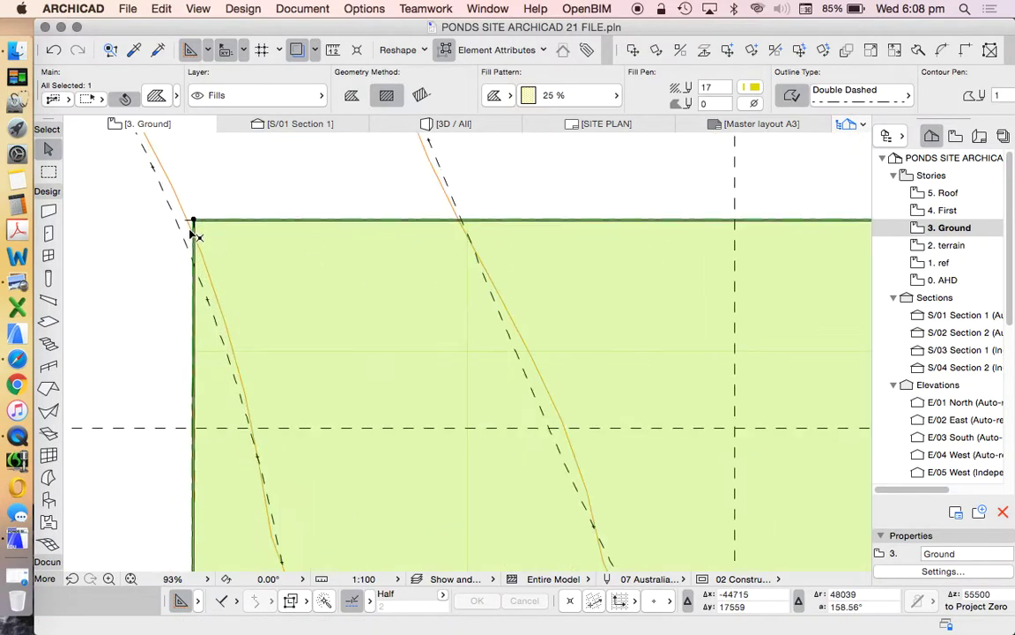
key(Escape)
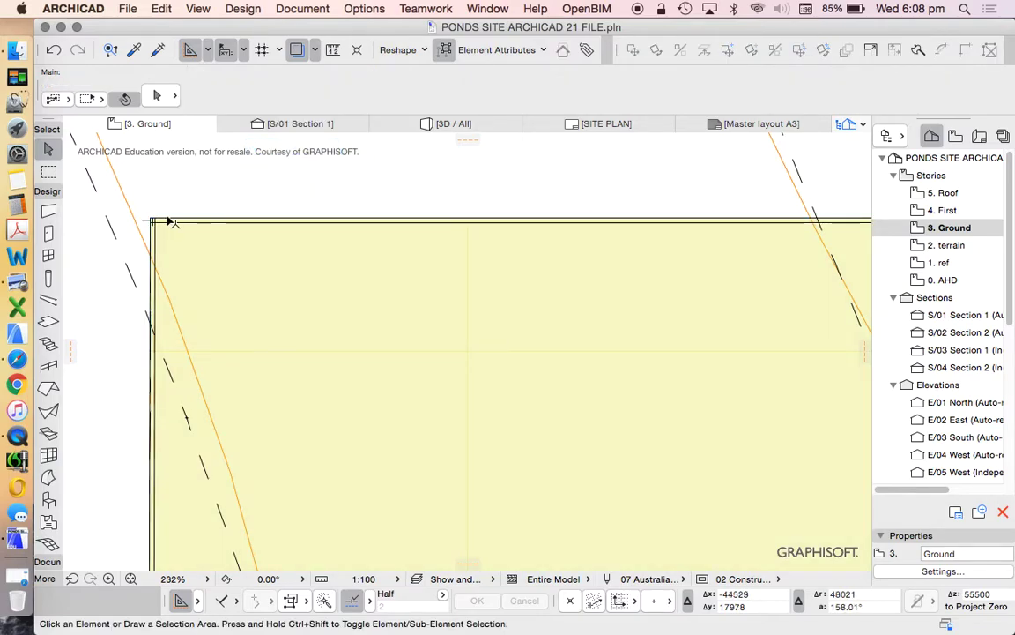
scroll(154, 220, up, 4)
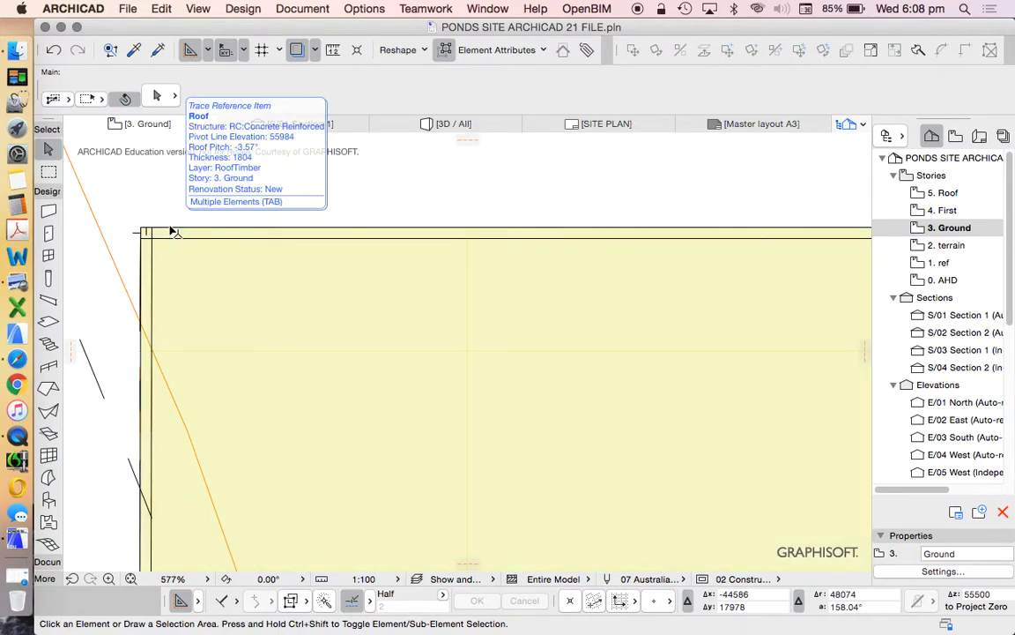
key(Tab)
key(Tab)
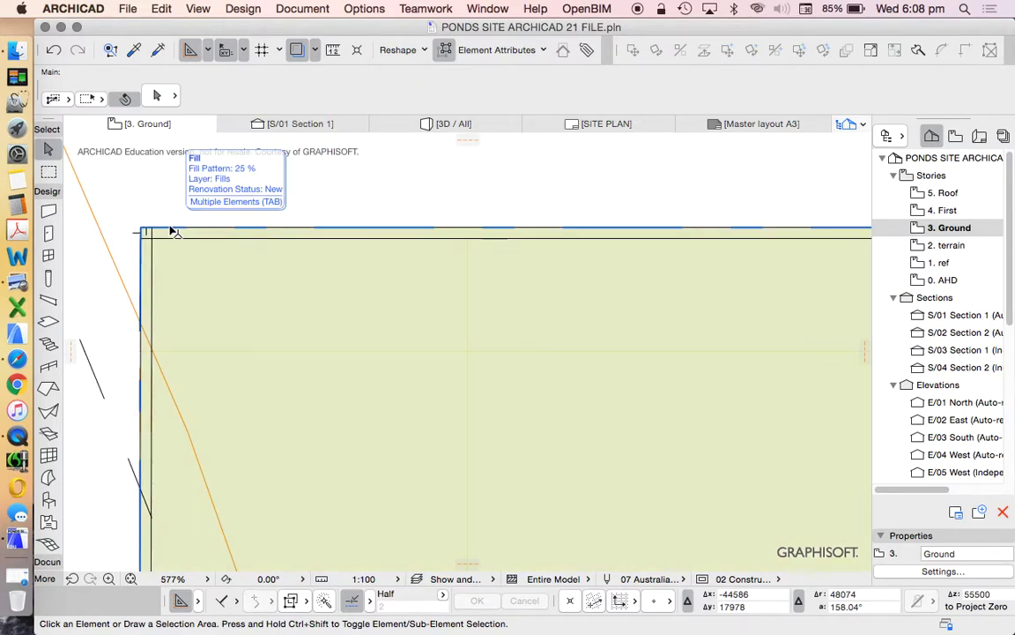
key(Tab)
key(Tab)
scroll(173, 231, down, 10)
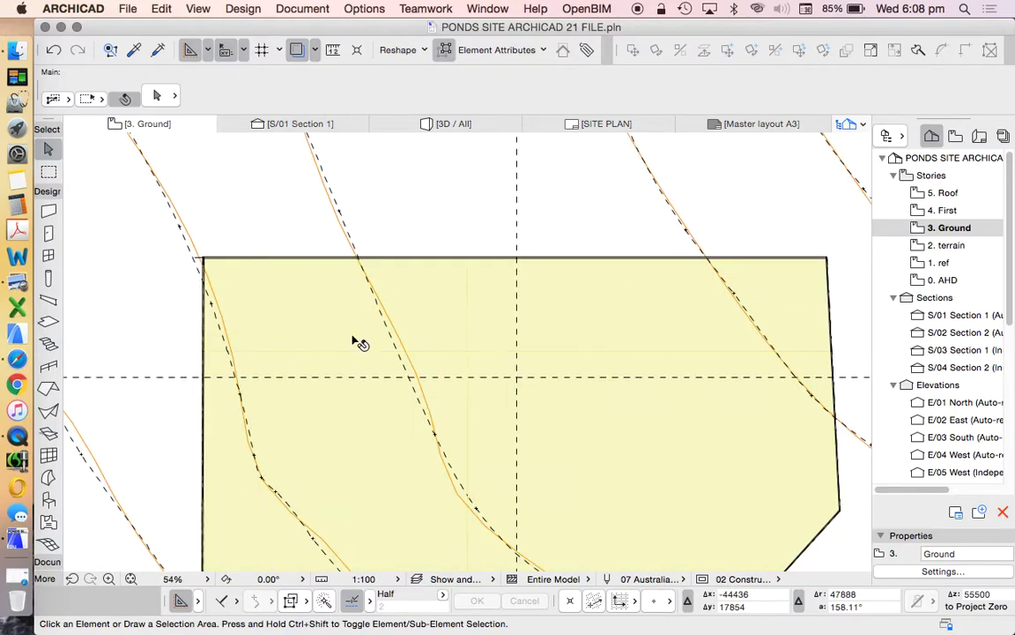
scroll(225, 279, up, 9)
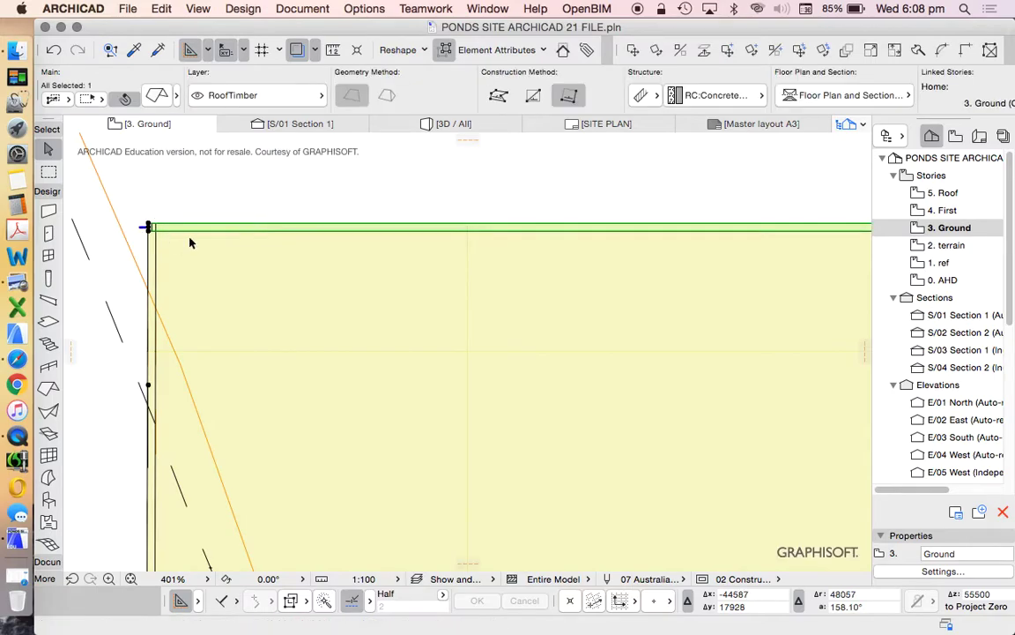
scroll(287, 257, down, 3)
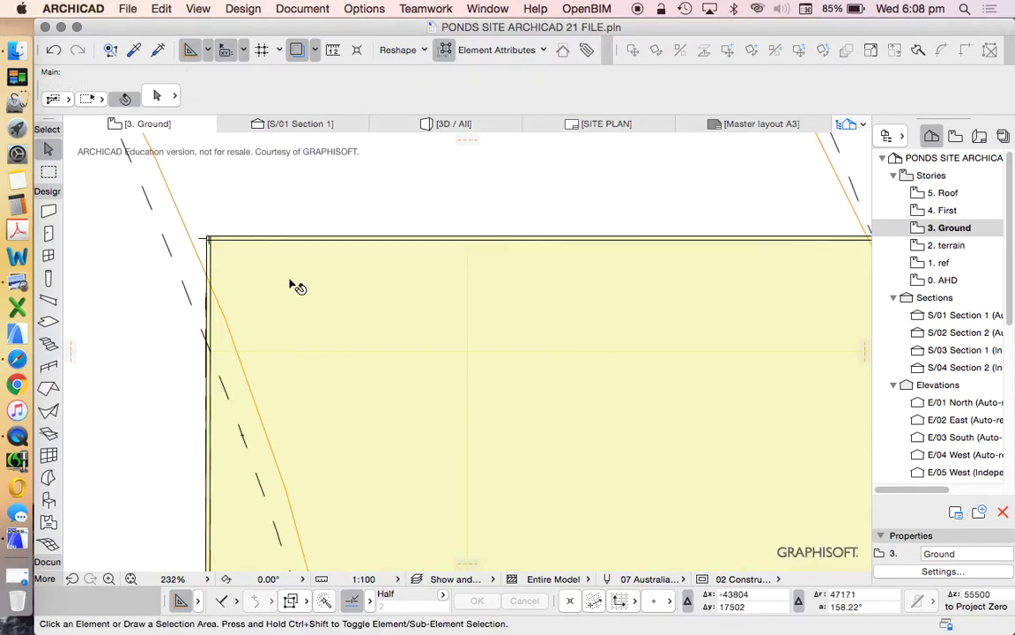
- Create a polyline offset inward from the whole outline of the yellow site fill, using the Polyline tool and an offset construction method
click(273, 271)
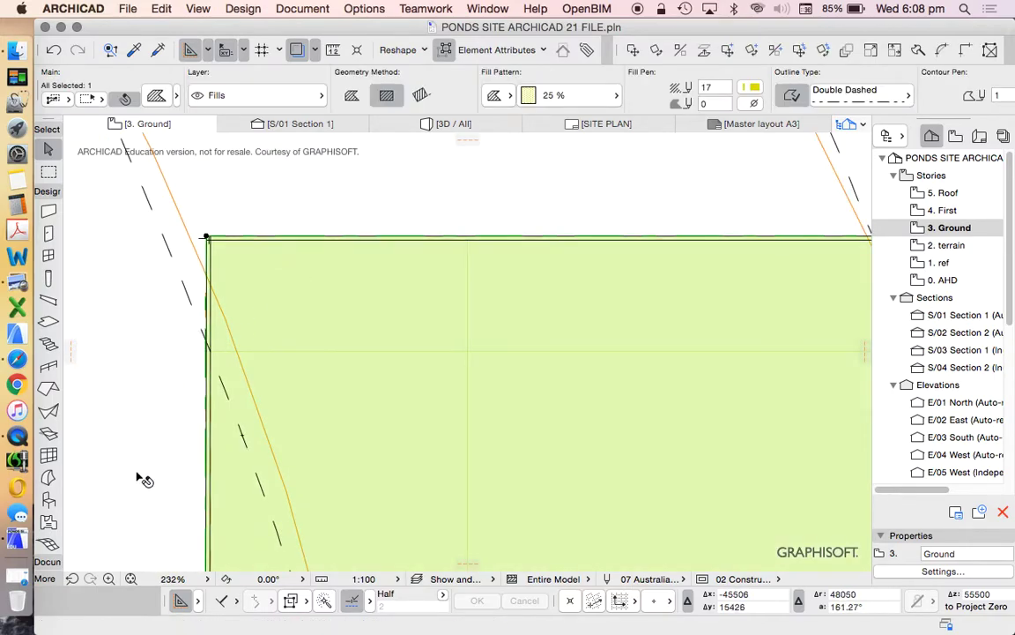
click(48, 561)
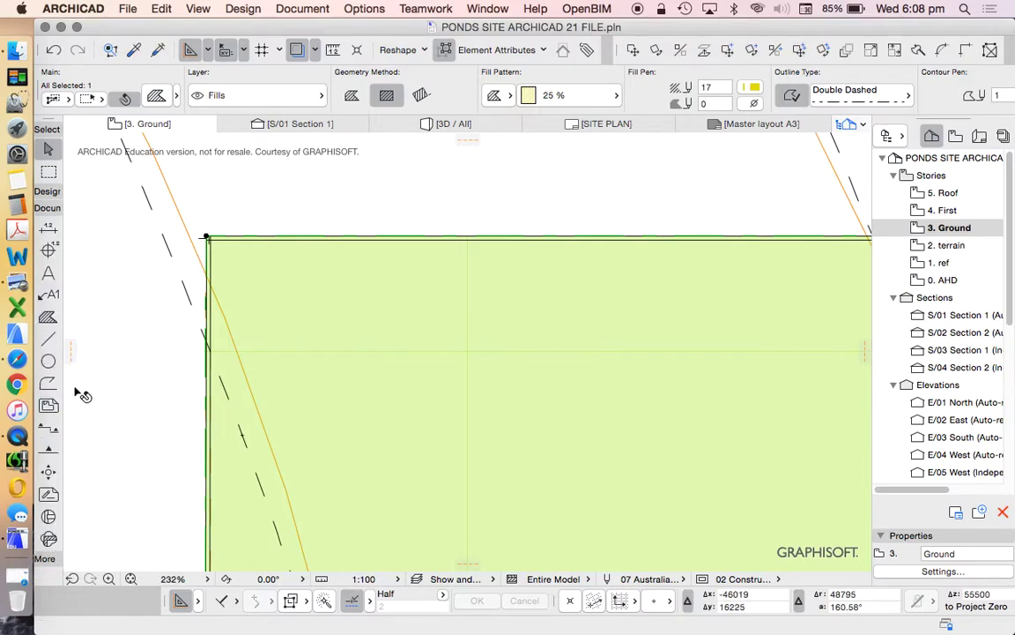
click(47, 384)
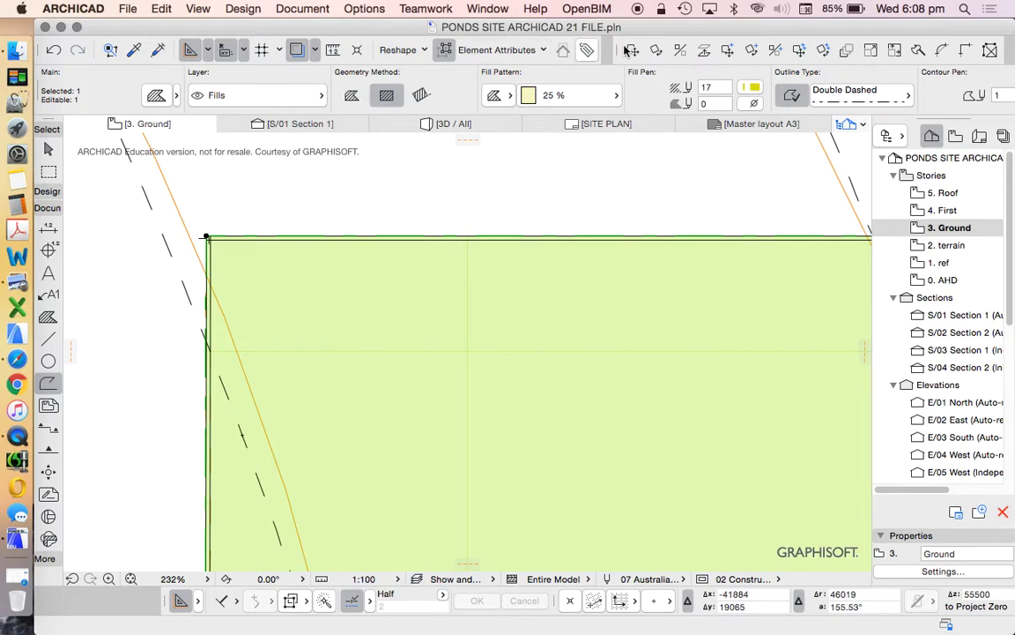
drag(225, 601, 310, 614)
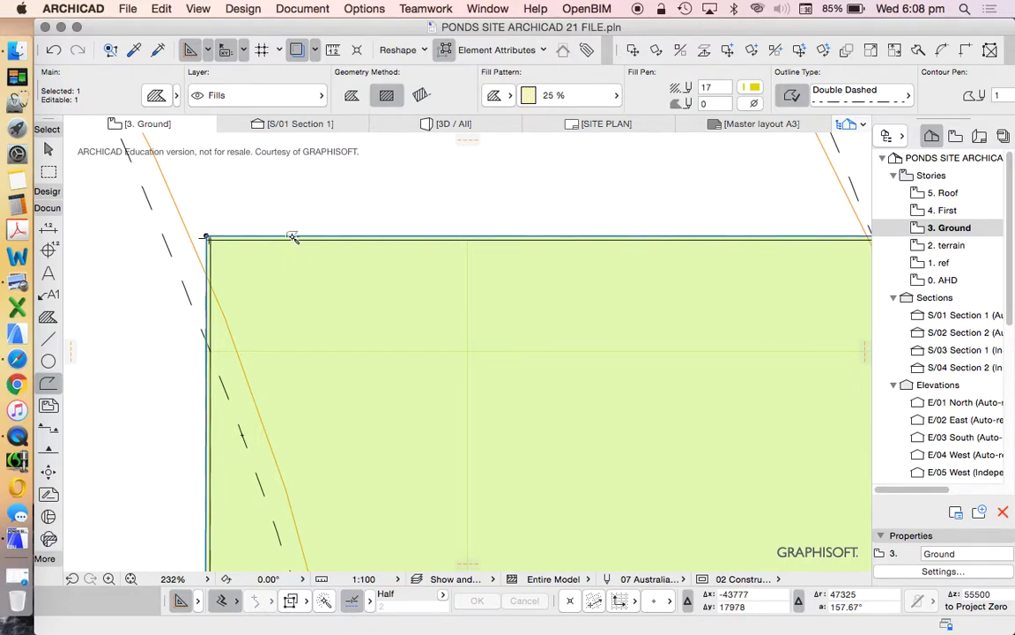
click(292, 236)
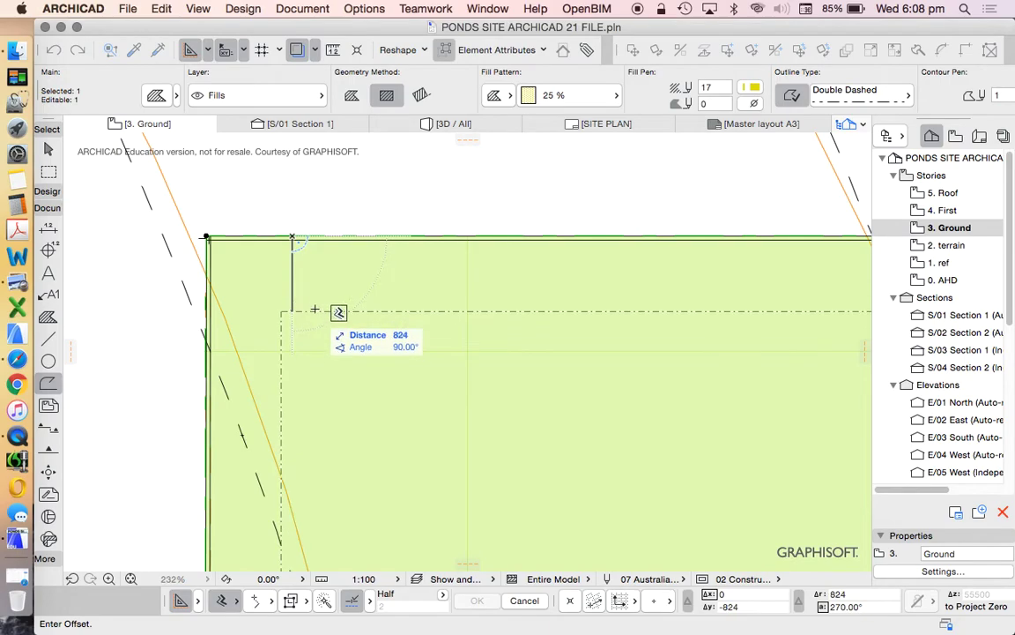
scroll(316, 328, down, 10)
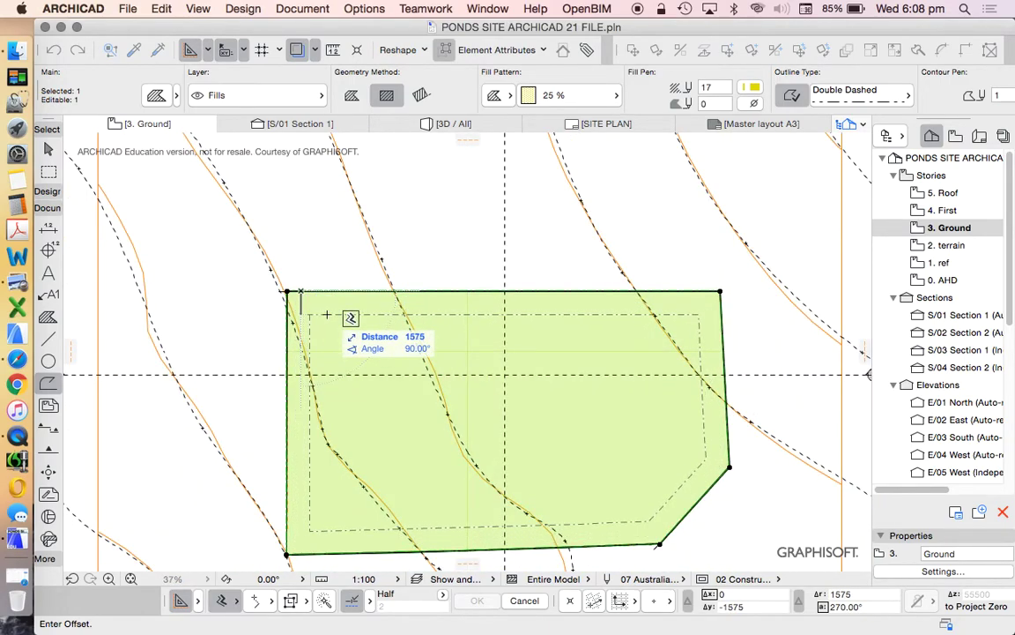
scroll(320, 310, up, 2)
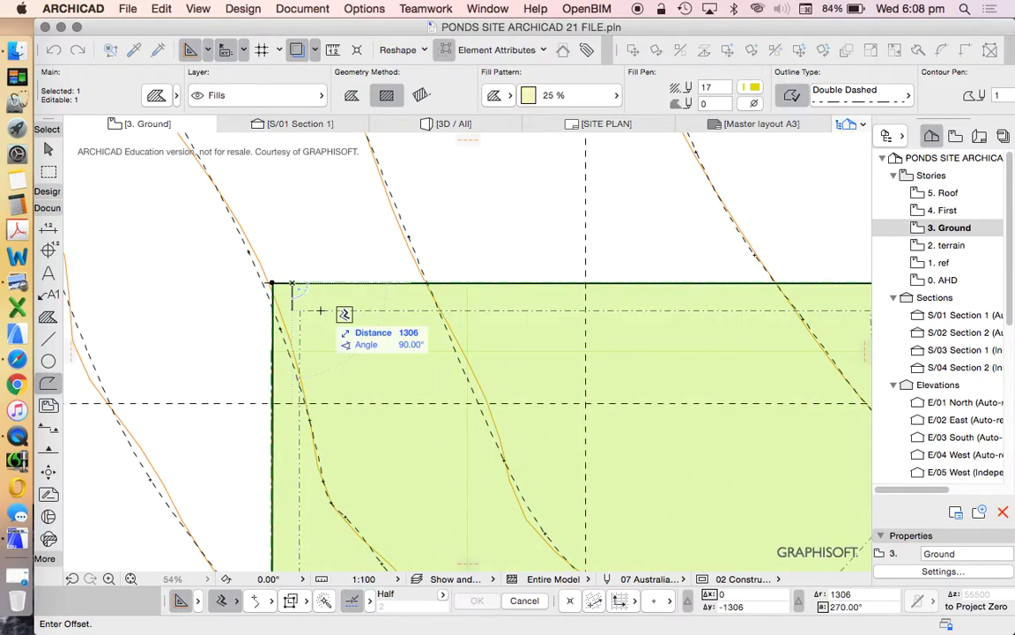
text(1)
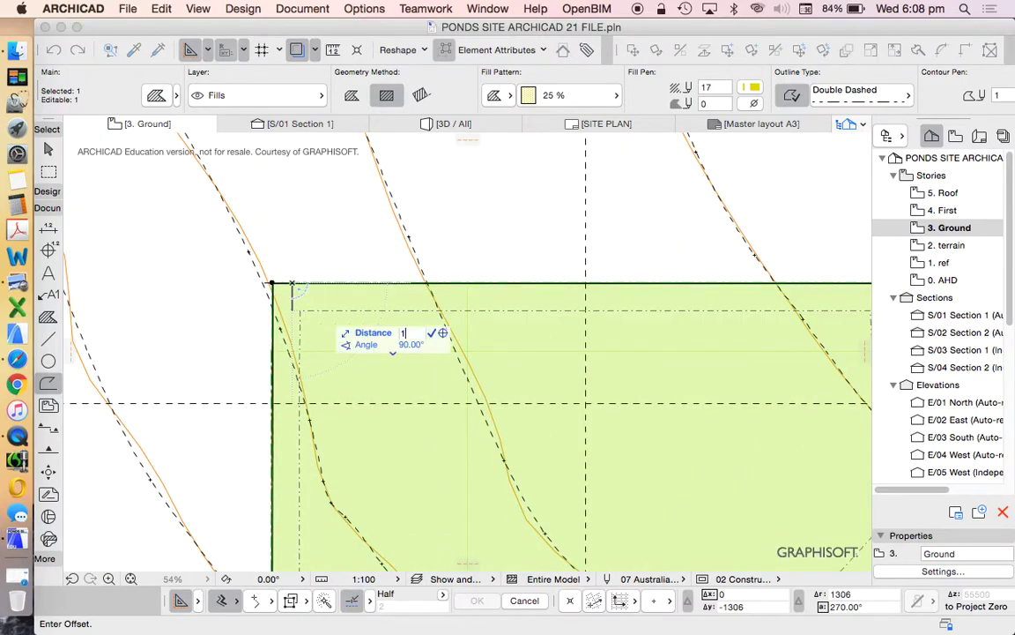
key(Return)
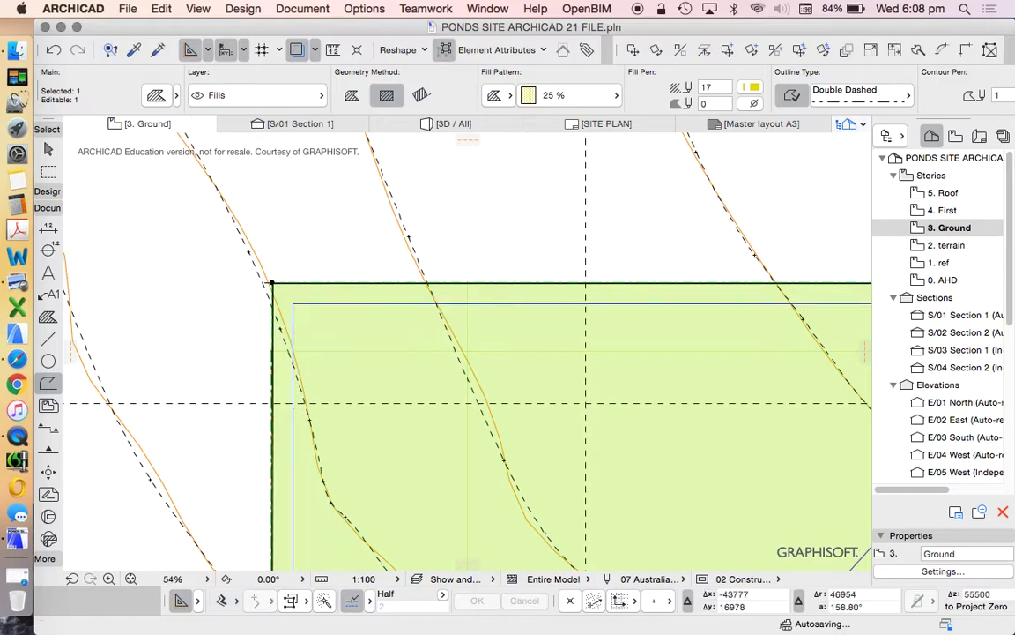
scroll(291, 284, down, 6)
scroll(343, 359, up, 1)
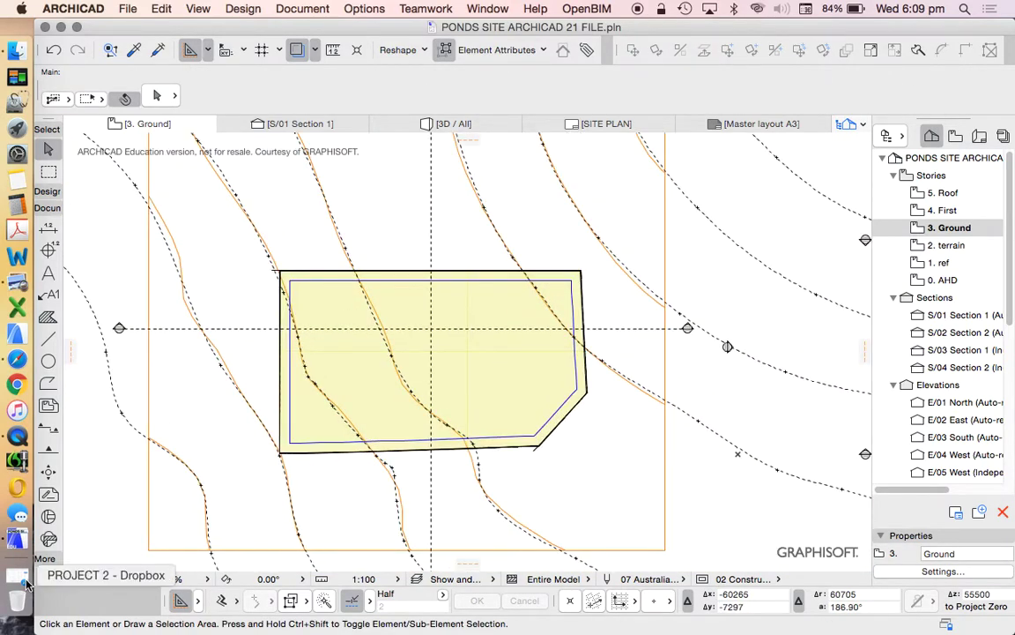
- Return to the design guidelines screenshot in Preview and check the minimum side setback requirements
click(61, 28)
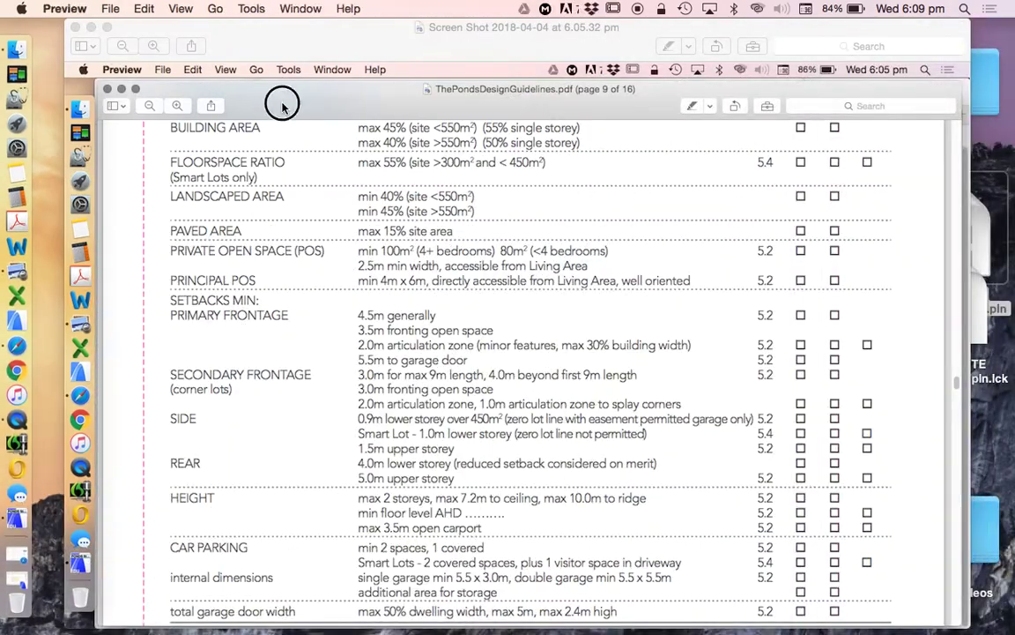
click(97, 43)
click(17, 496)
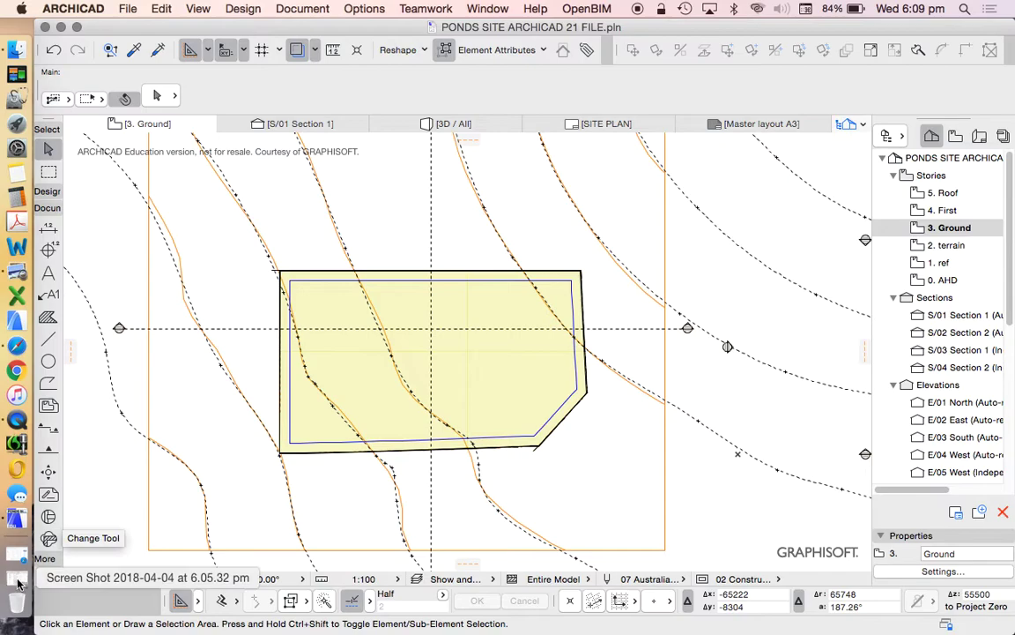
click(17, 523)
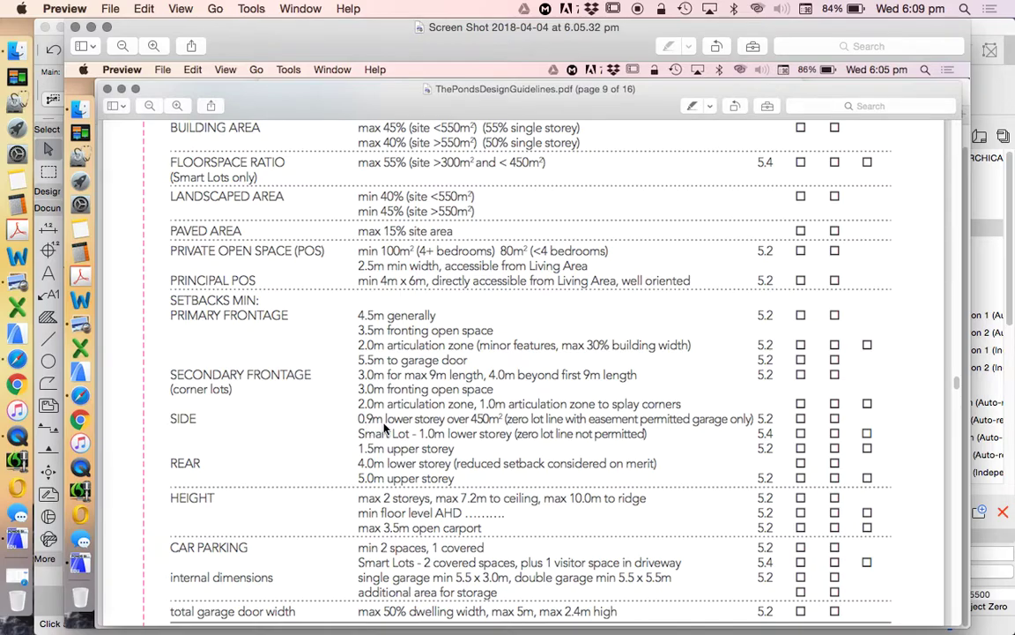
- Switch back to ARCHICAD and inspect the blue offset polyline inside the yellow site fill
click(91, 27)
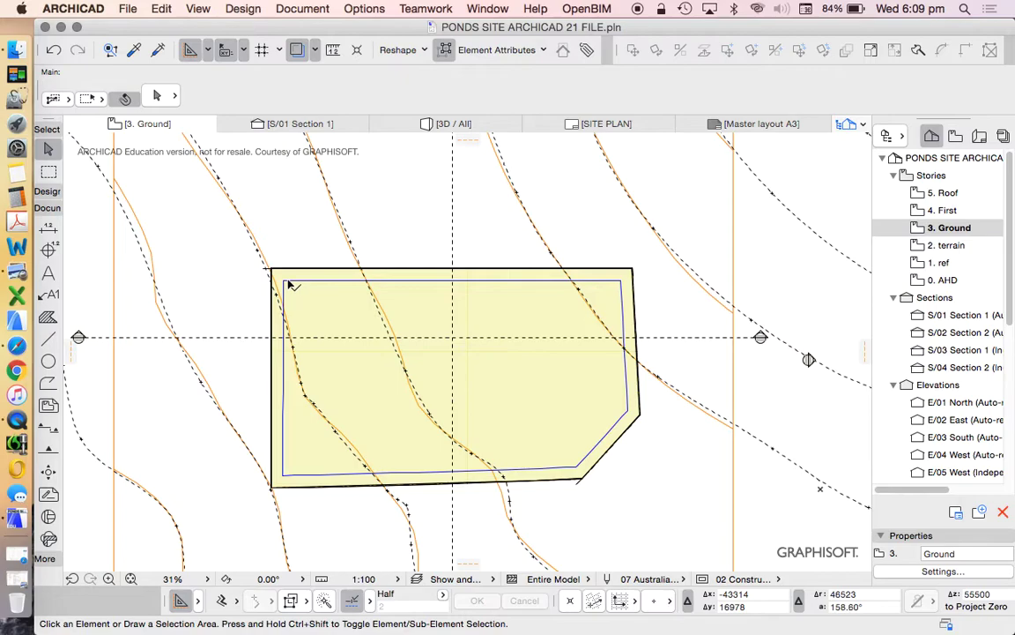
scroll(287, 282, up, 5)
scroll(345, 273, down, 3)
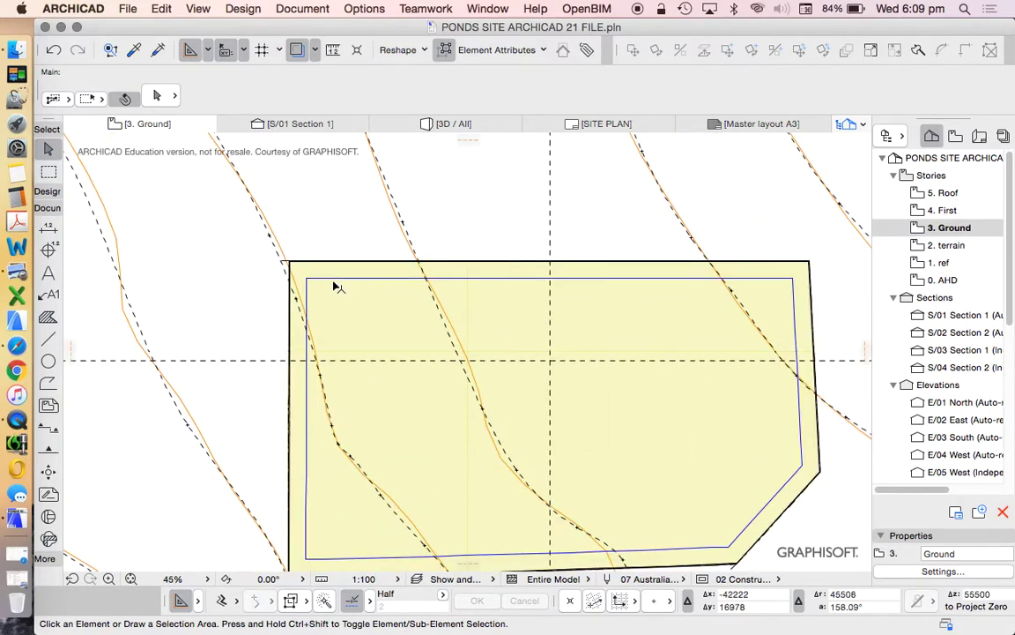
click(346, 280)
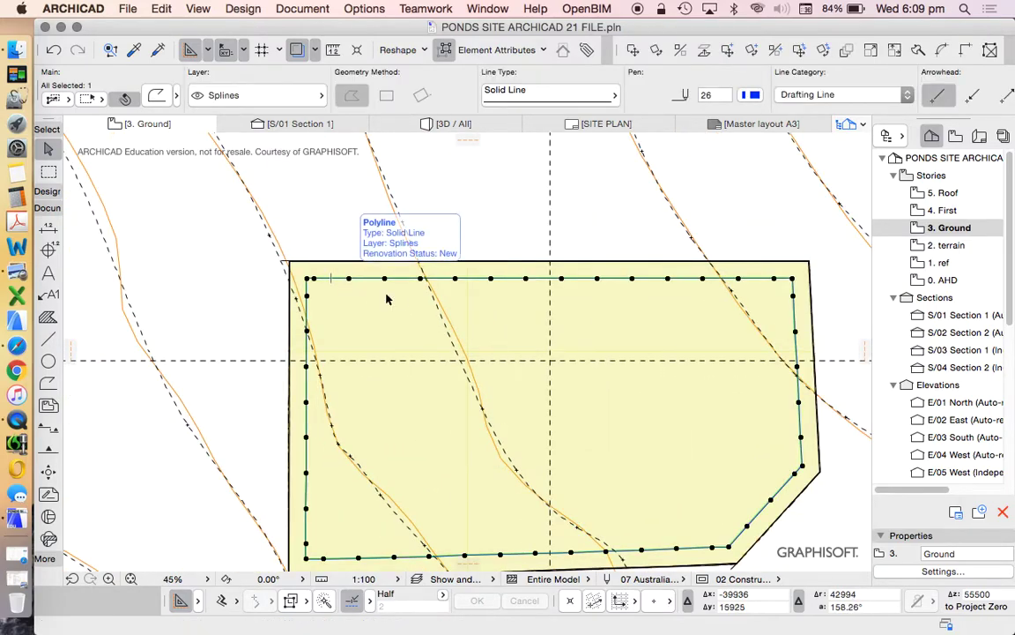
key(Escape)
scroll(399, 271, down, 3)
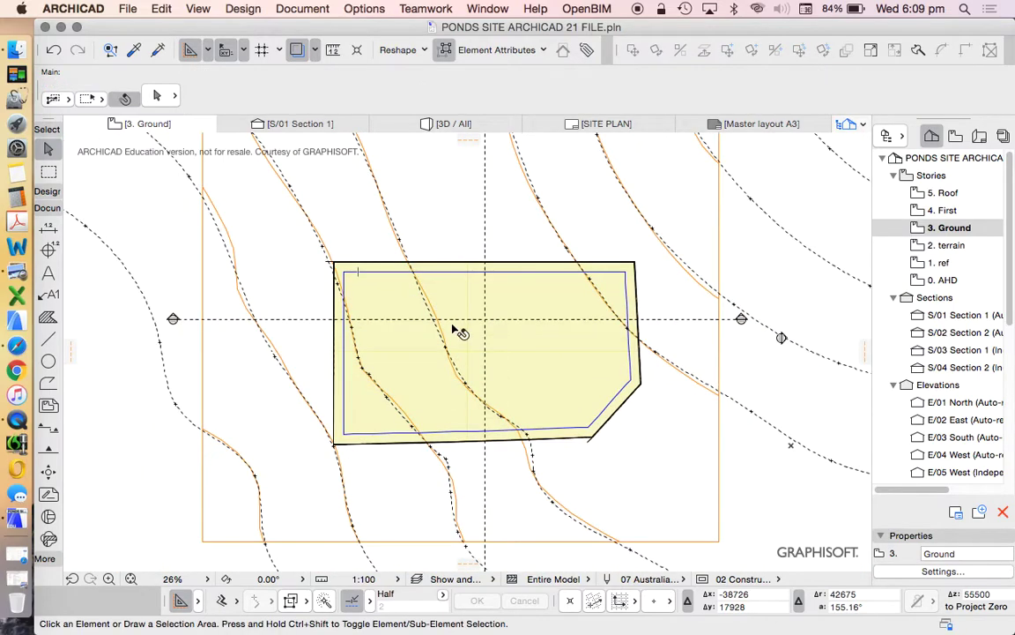
click(385, 276)
scroll(467, 283, up, 3)
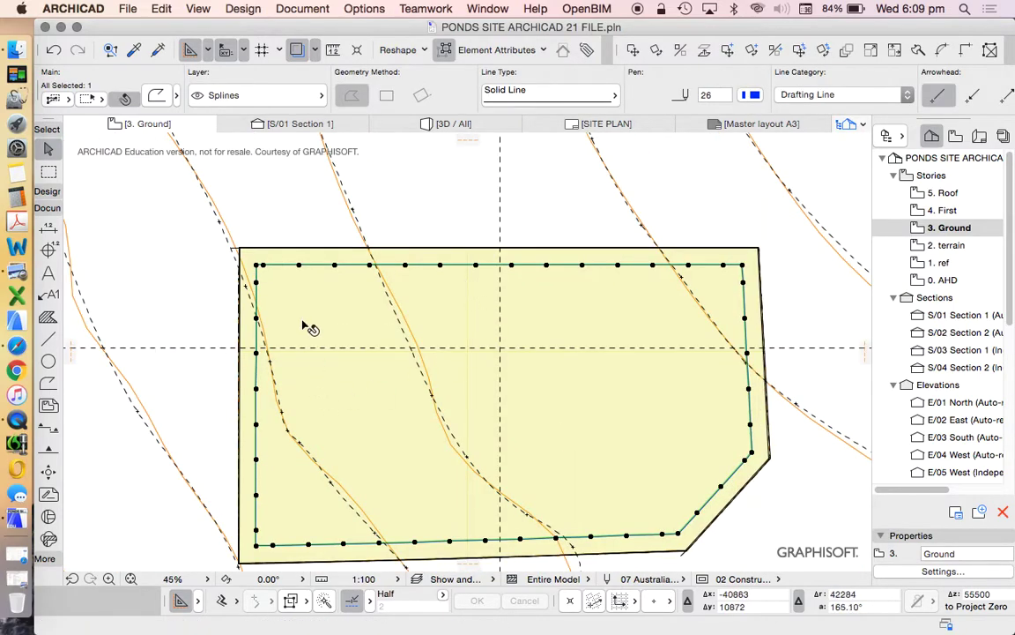
key(Escape)
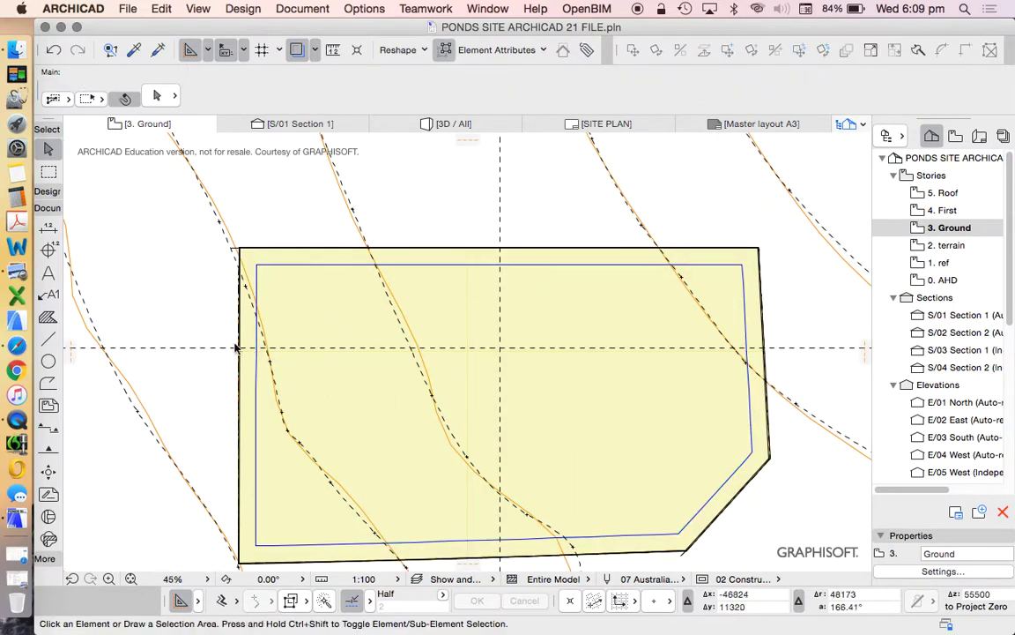
click(282, 265)
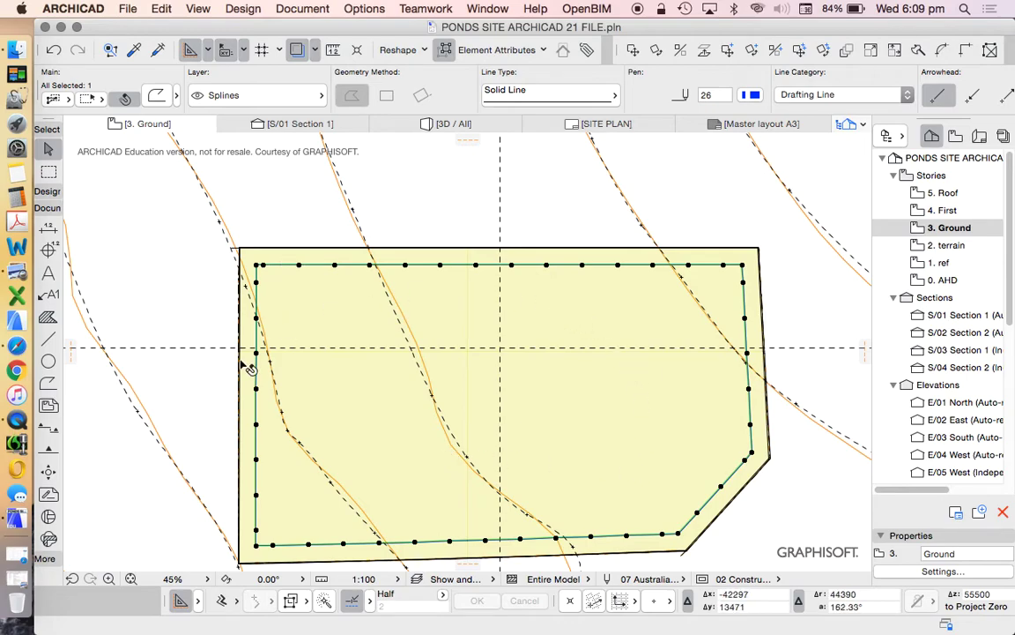
key(Escape)
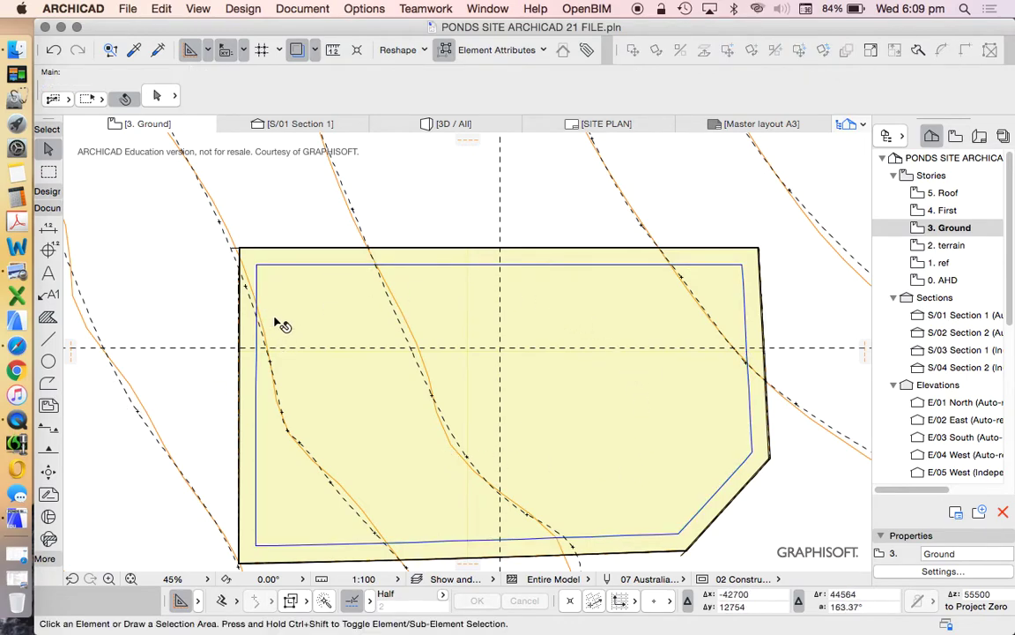
- Set the Polyline tool defaults to red pen 20 and the Long Dashed line type
click(48, 382)
click(750, 94)
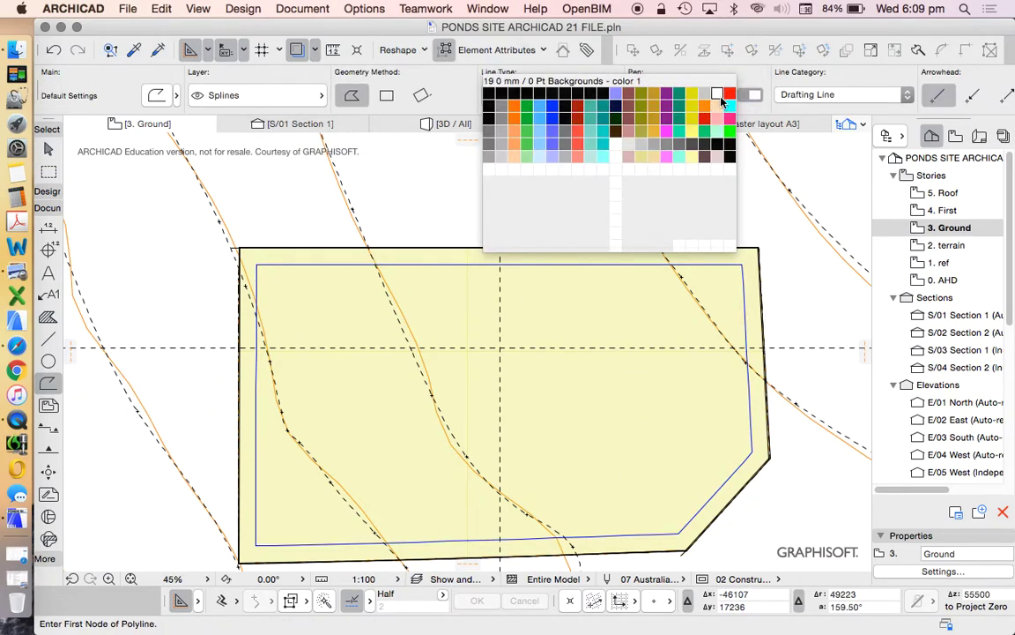
click(703, 117)
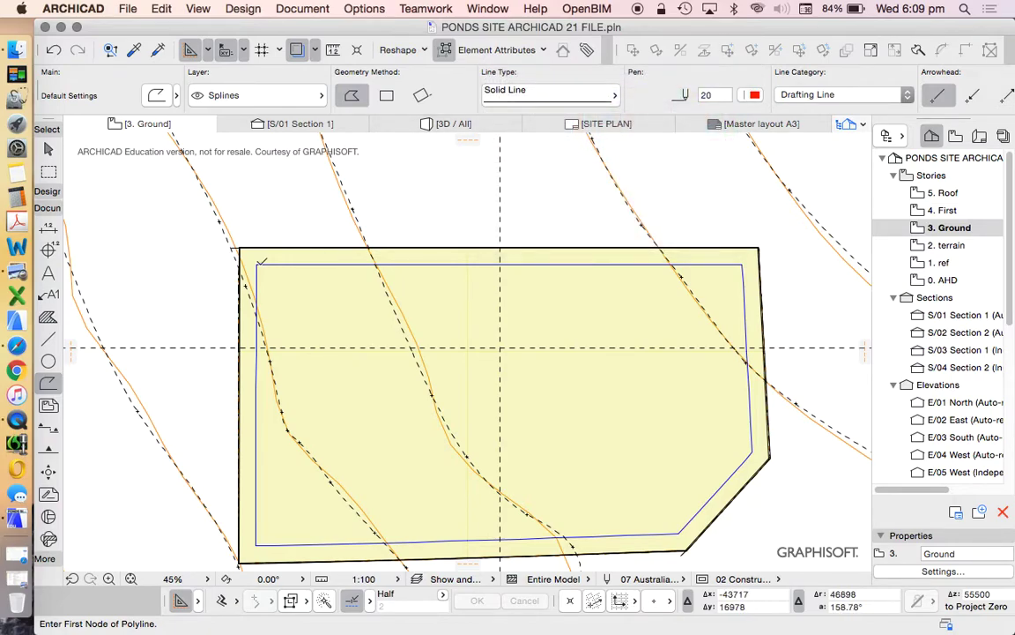
click(573, 92)
click(694, 102)
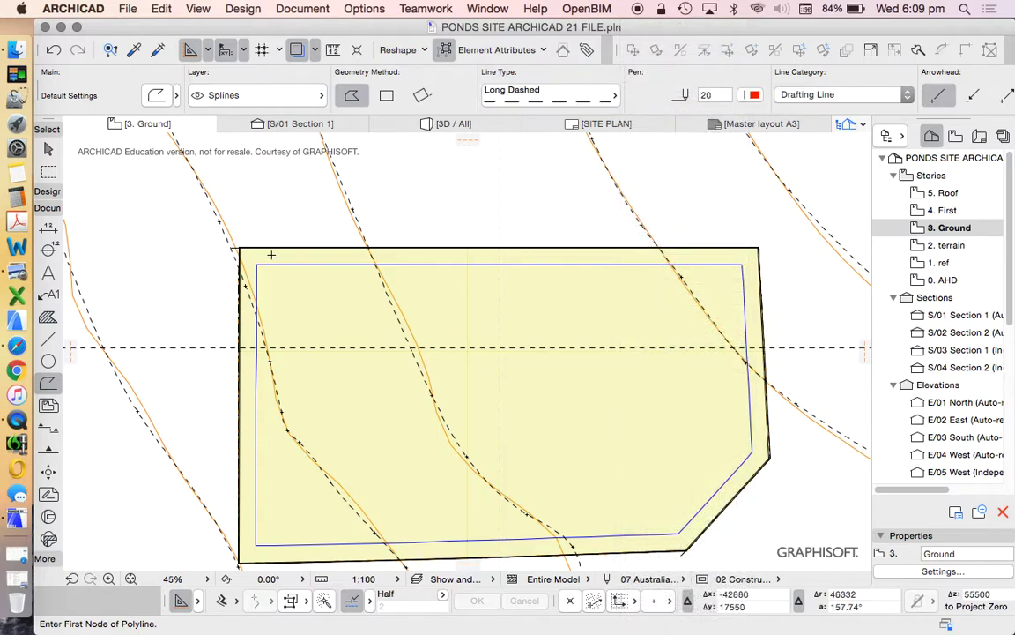
- Draw a closed dashed red polyline over all corners of the blue offset outline
click(256, 265)
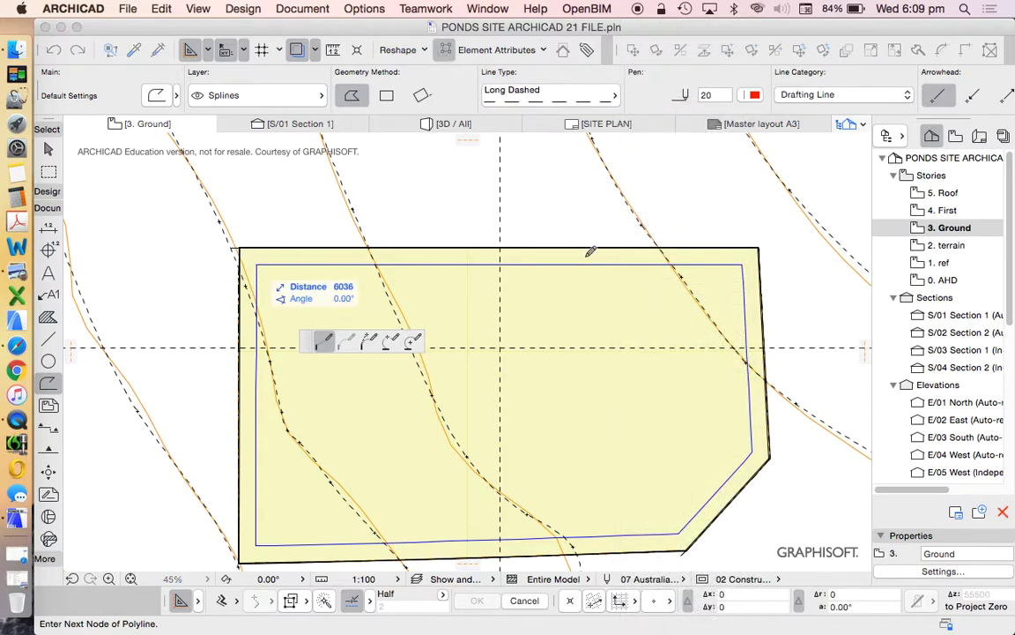
click(742, 264)
click(753, 453)
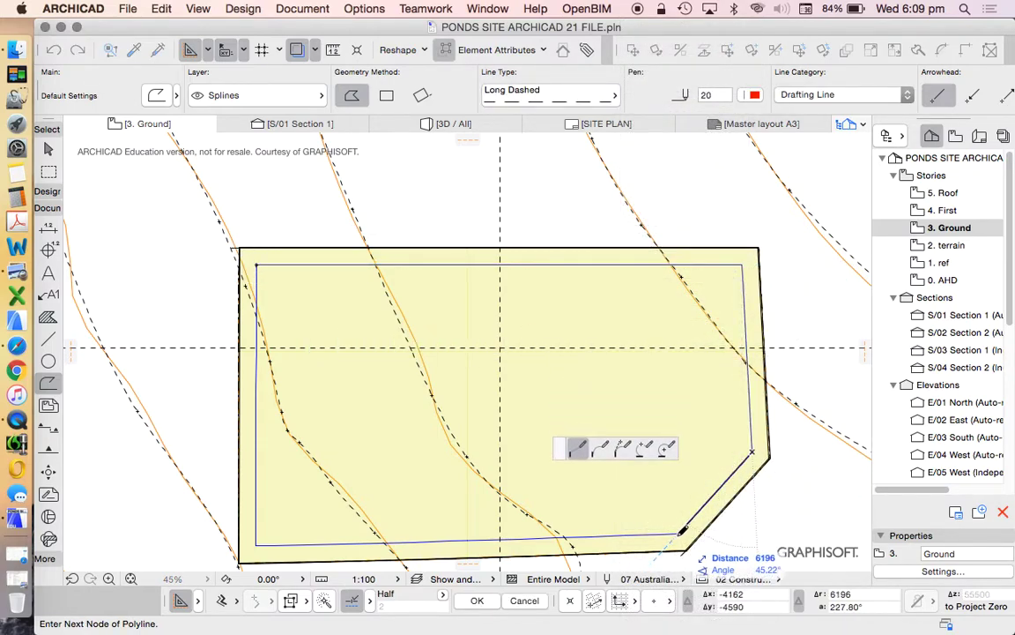
click(679, 533)
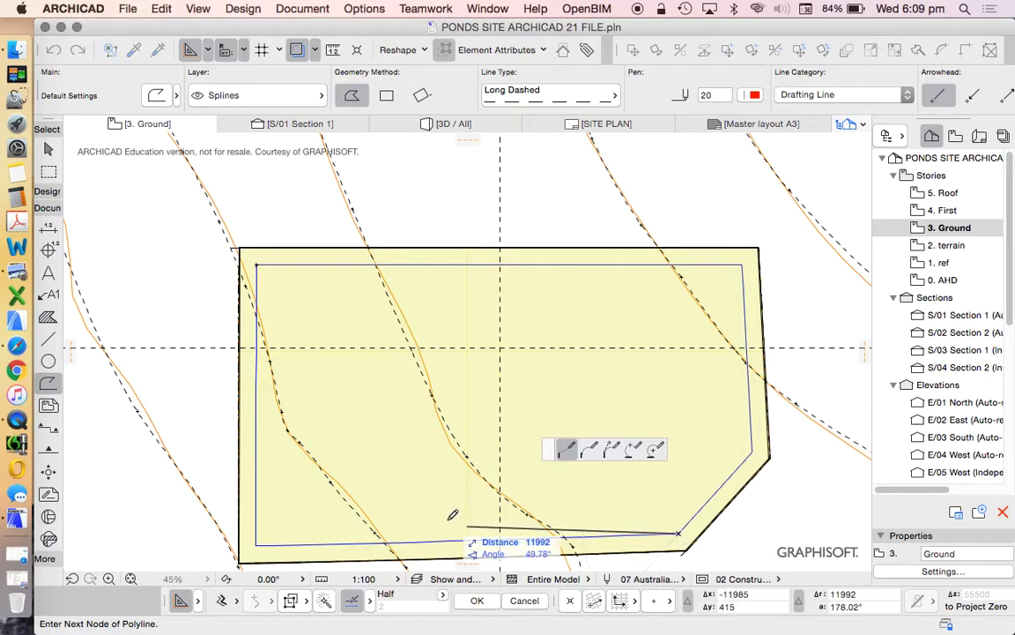
click(255, 543)
click(256, 265)
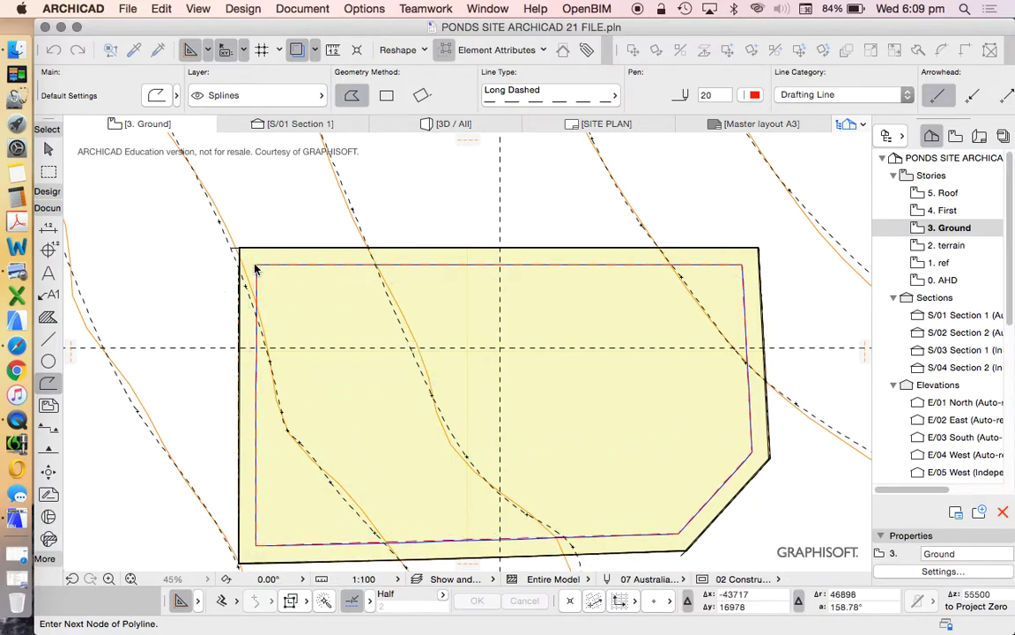
scroll(468, 536, up, 10)
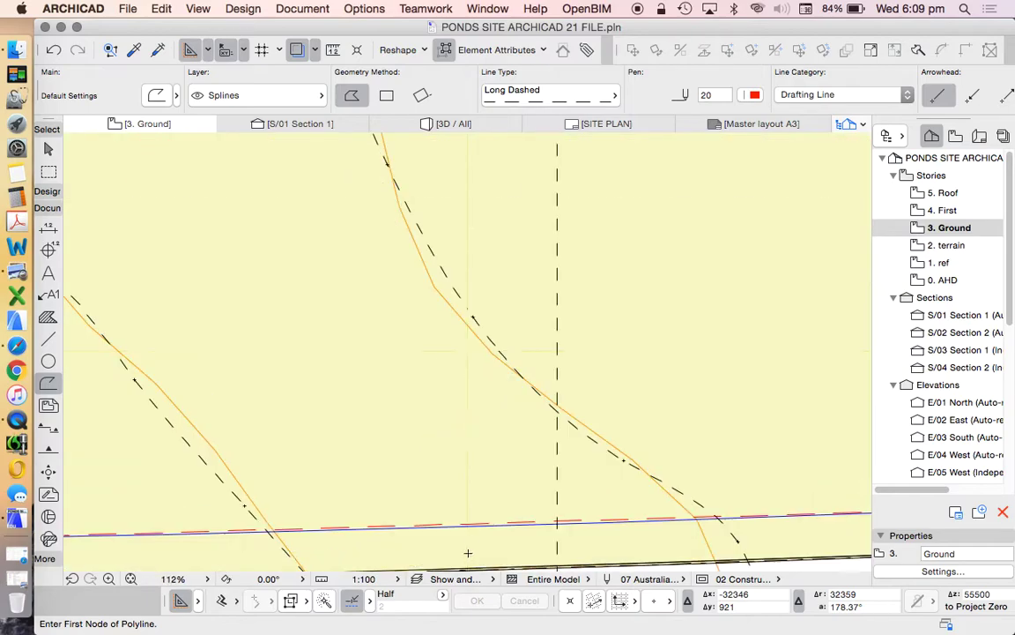
shift+click(489, 513)
click(489, 513)
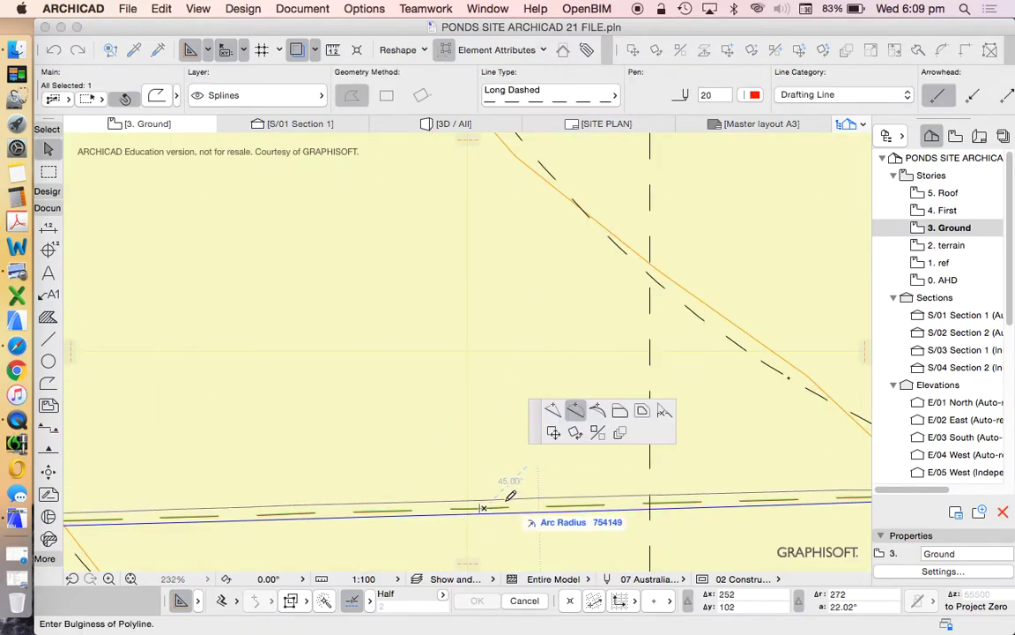
key(Escape)
key(Escape)
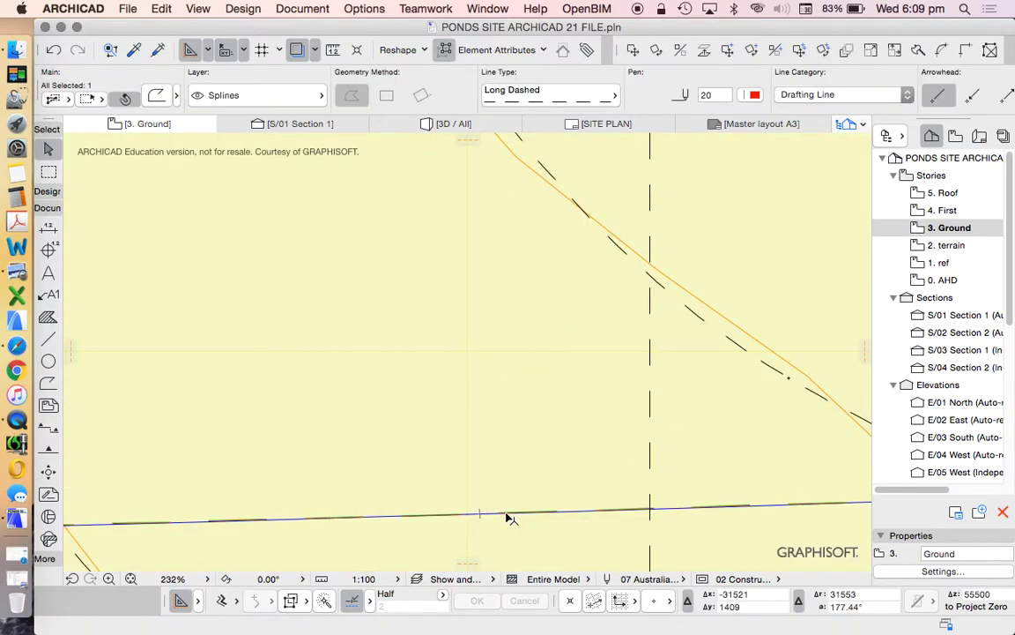
- Delete the blue solid polyline that overlaps the red dashed setback outline
click(508, 516)
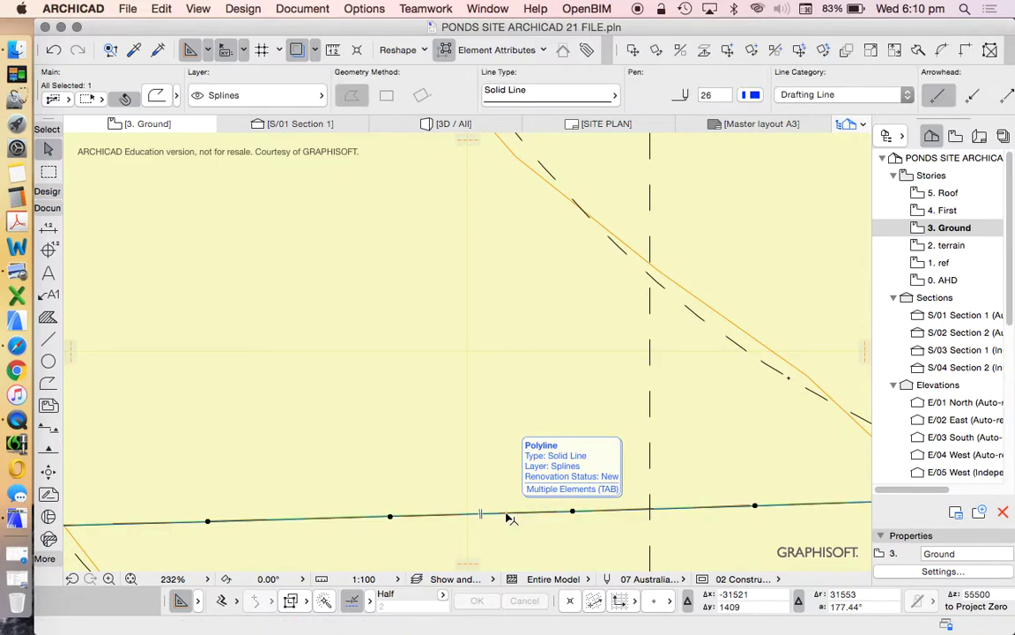
key(Delete)
scroll(488, 353, down, 10)
scroll(516, 193, up, 3)
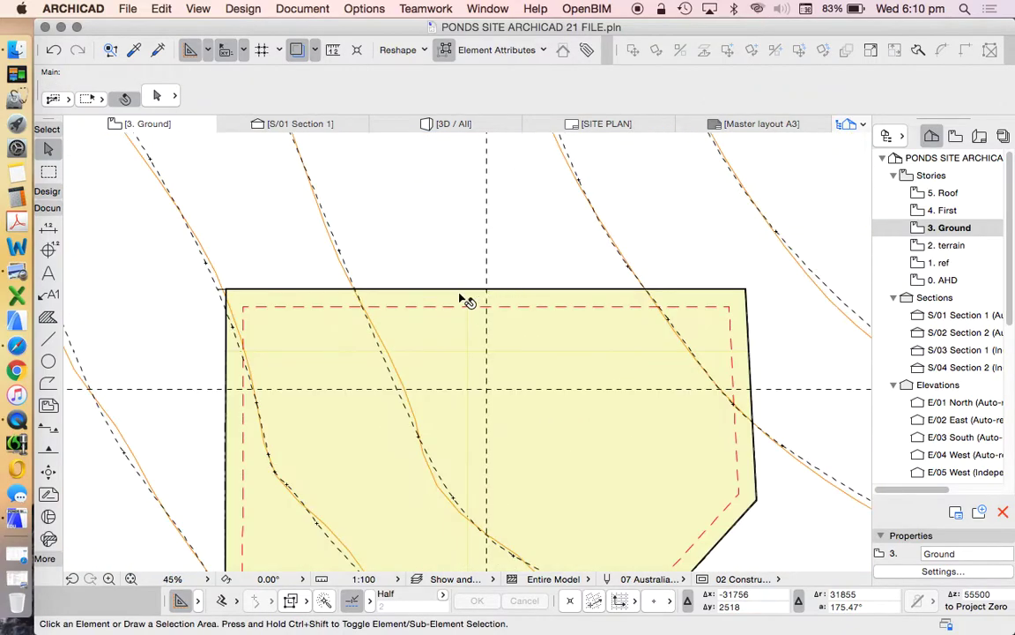
click(462, 306)
scroll(462, 282, down, 3)
key(Escape)
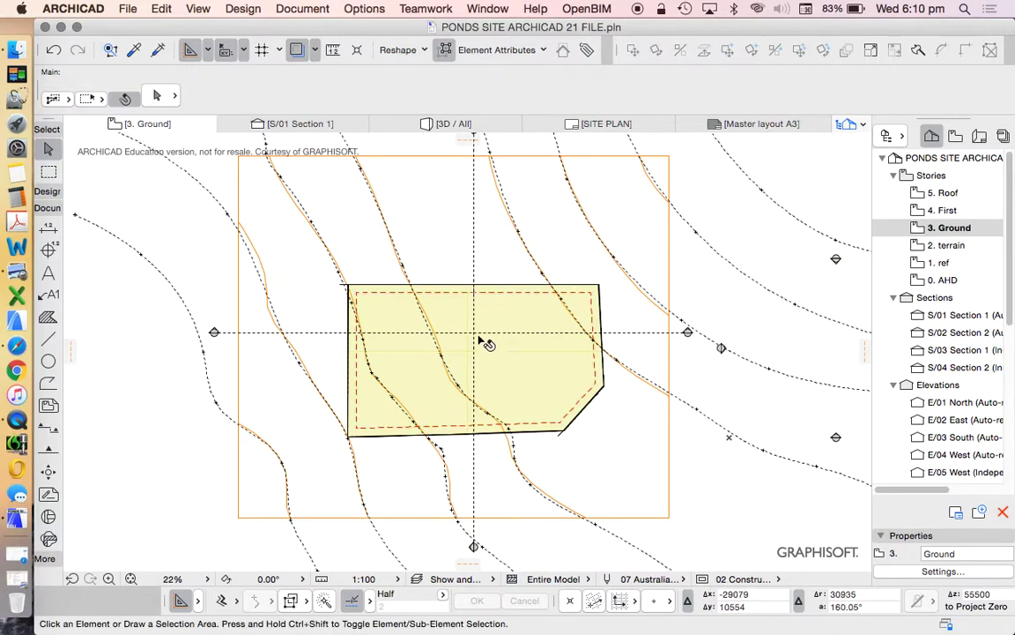
- Show the AHD storey as trace reference and examine the neighbouring lots and streets around the site
scroll(361, 319, up, 2)
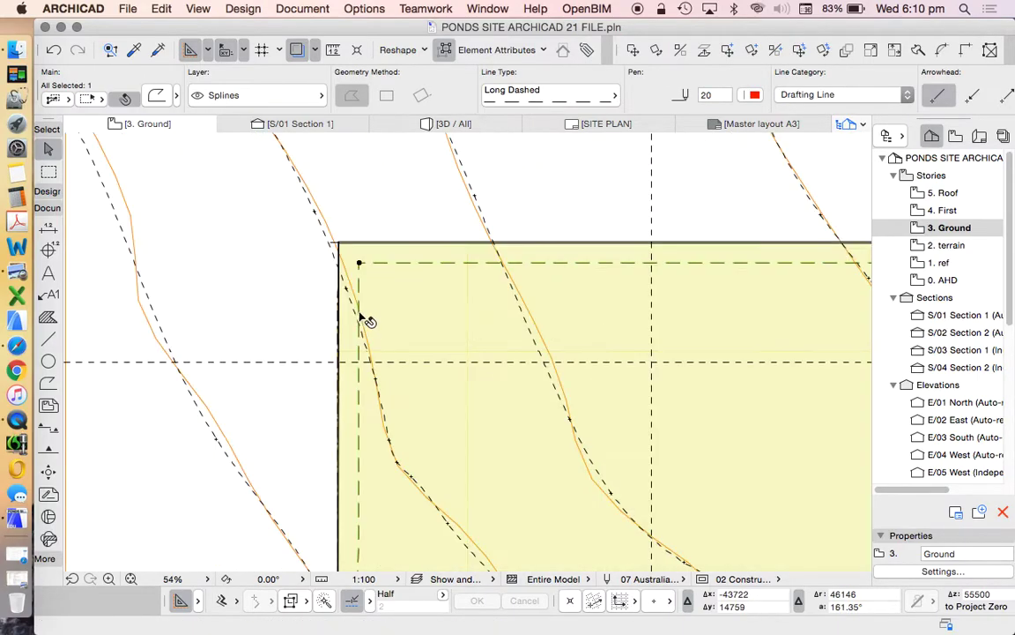
scroll(368, 274, down, 3)
scroll(483, 298, up, 2)
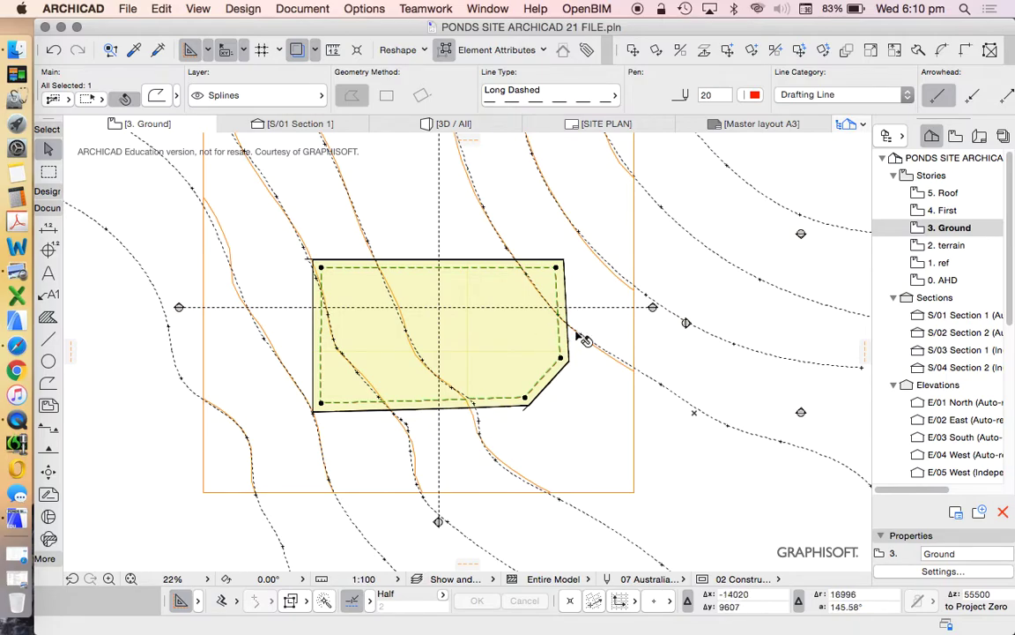
right_click(939, 287)
click(820, 370)
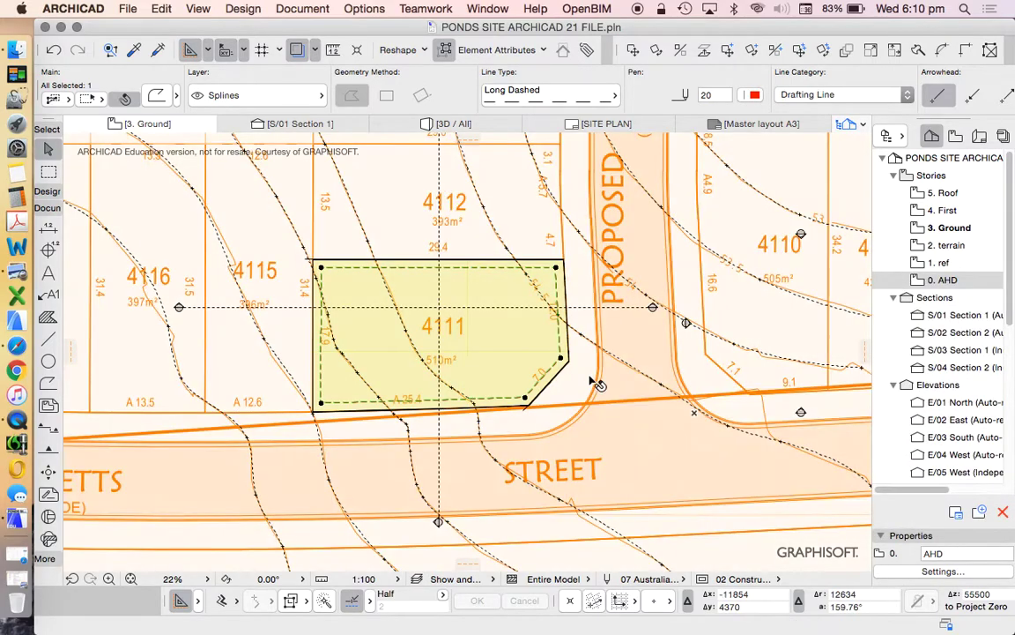
scroll(598, 385, down, 5)
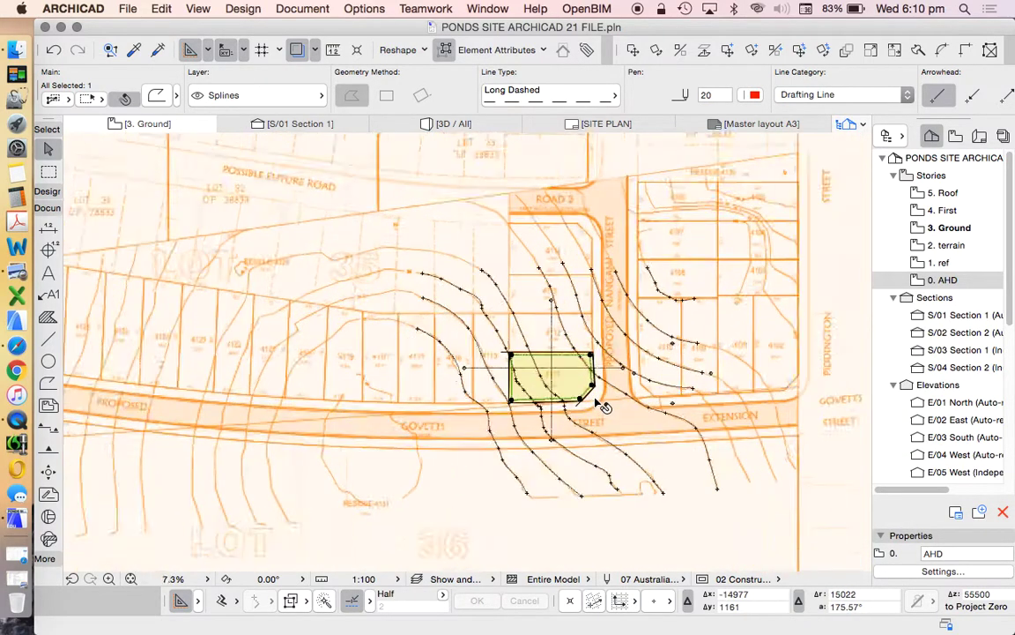
scroll(604, 407, up, 4)
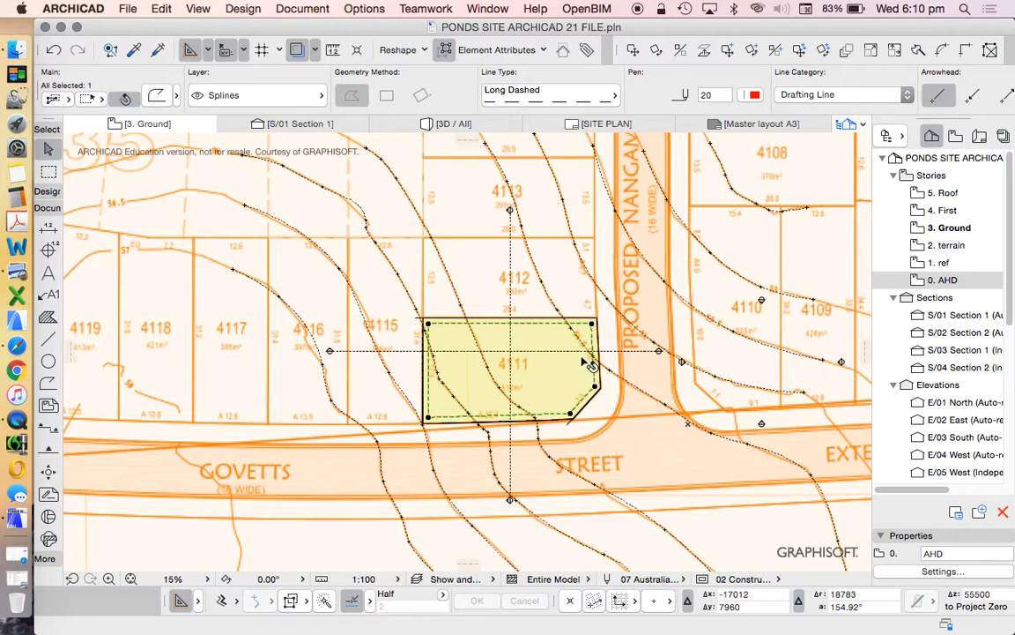
scroll(588, 363, up, 1)
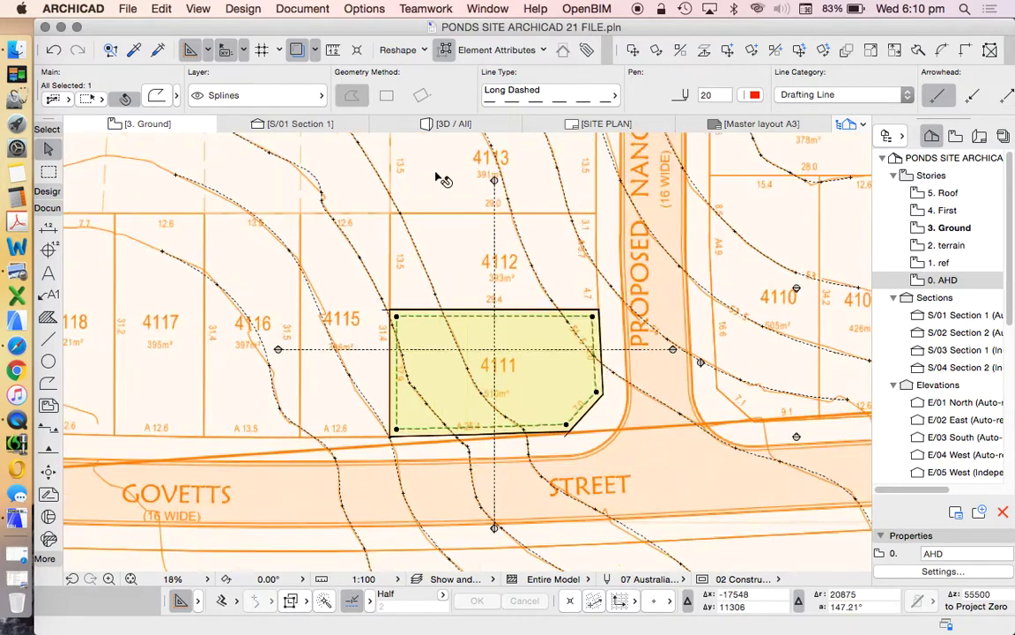
- Turn off the trace reference and deselect the red dashed setback polyline
click(298, 51)
scroll(550, 412, up, 3)
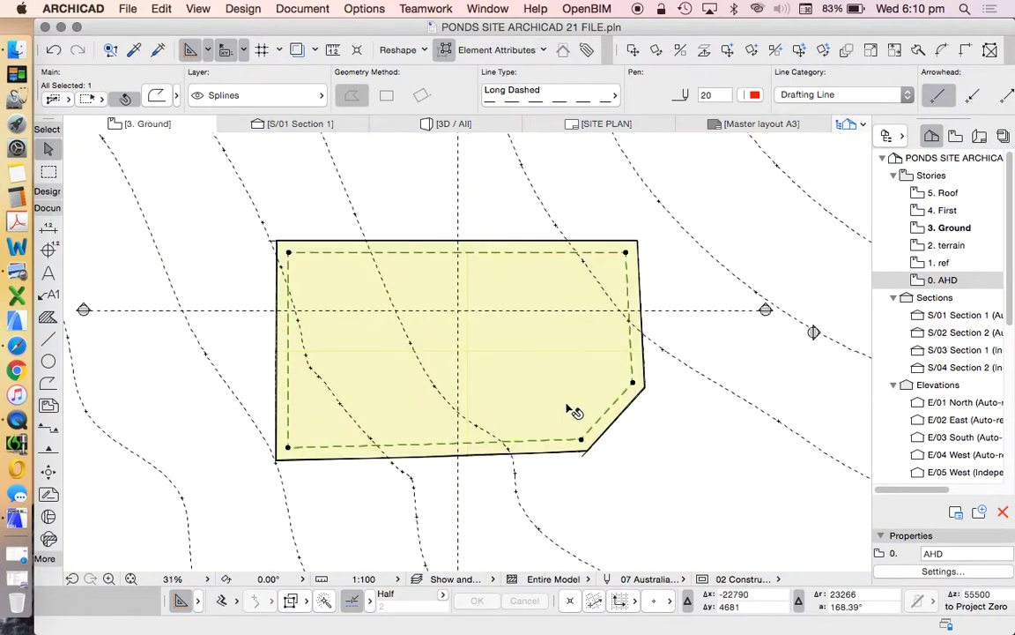
key(Escape)
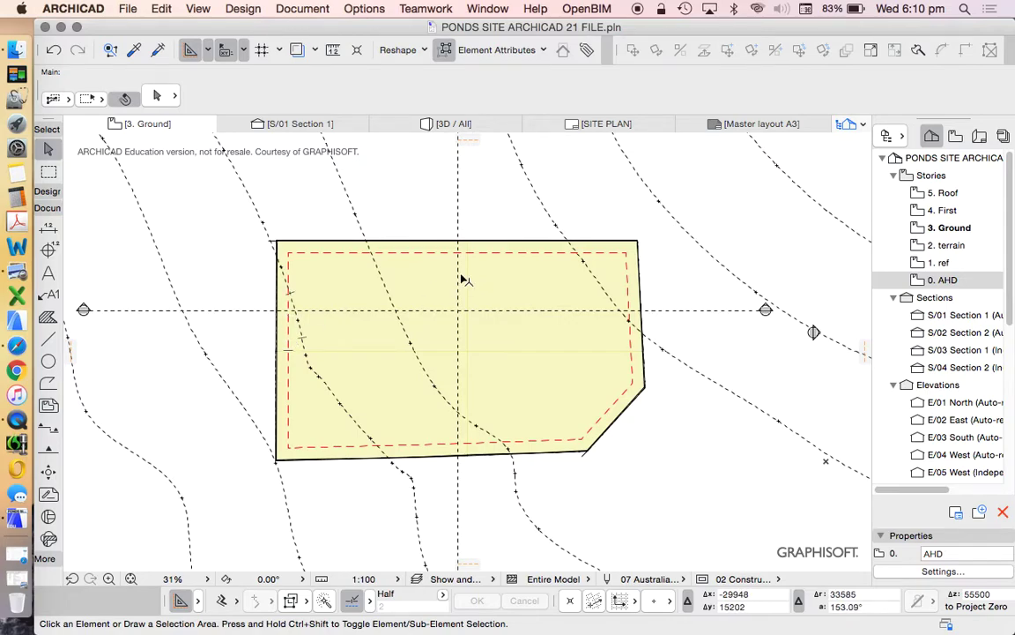
- Offset only the upper edge of the red dashed setback polyline outward by 100 mm, towards the site boundary
scroll(508, 238, up, 10)
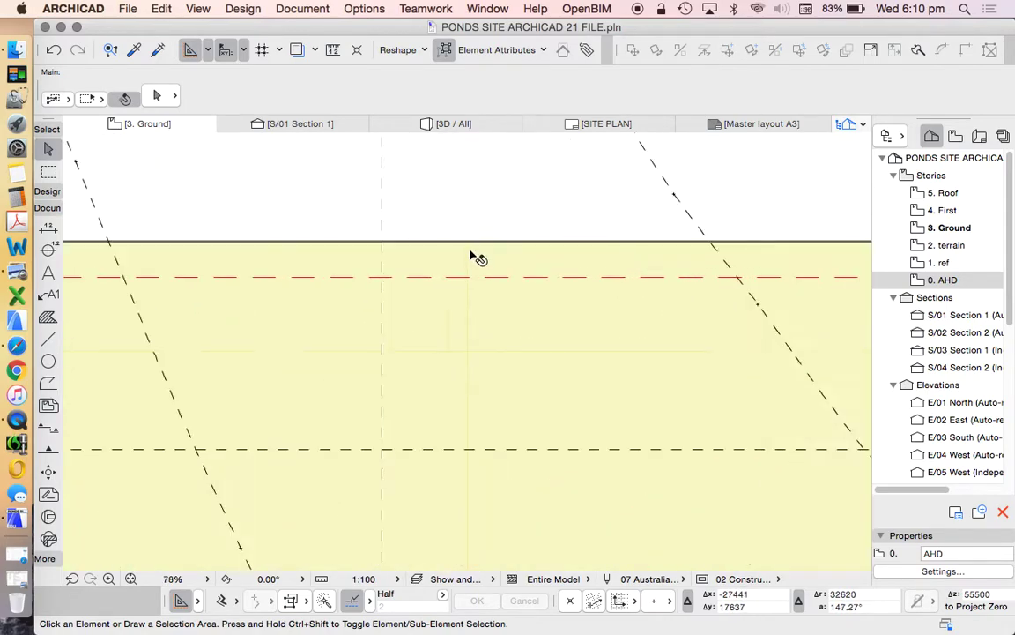
click(464, 319)
click(460, 317)
click(499, 220)
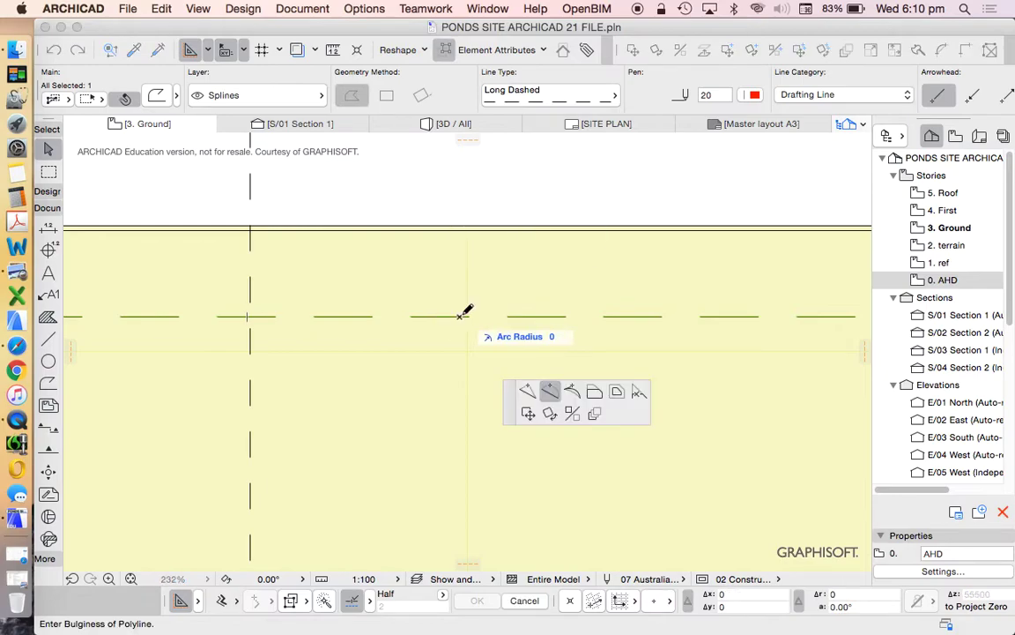
click(593, 393)
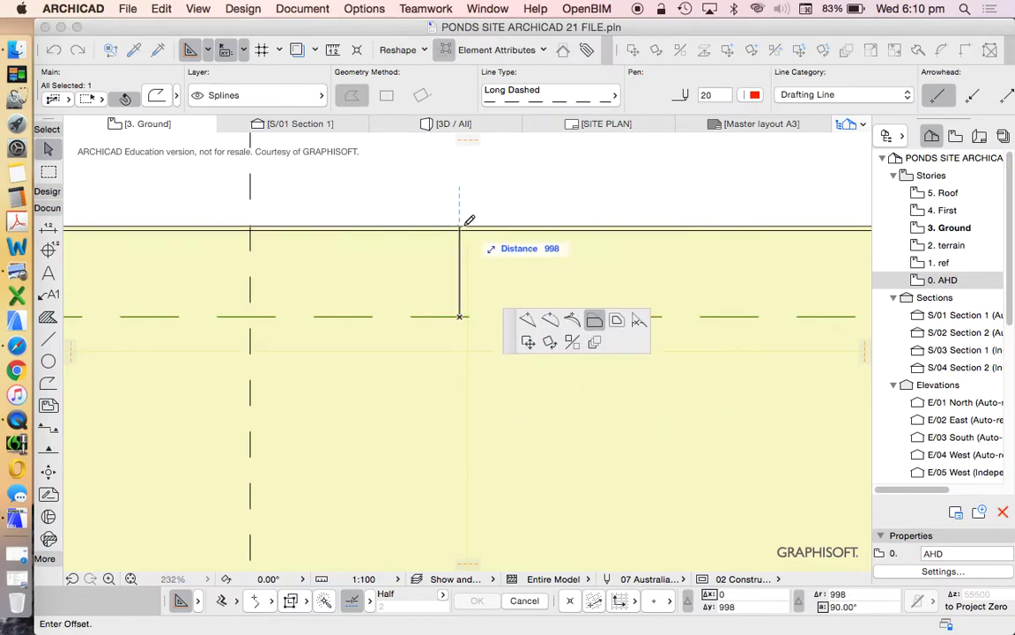
text(1)
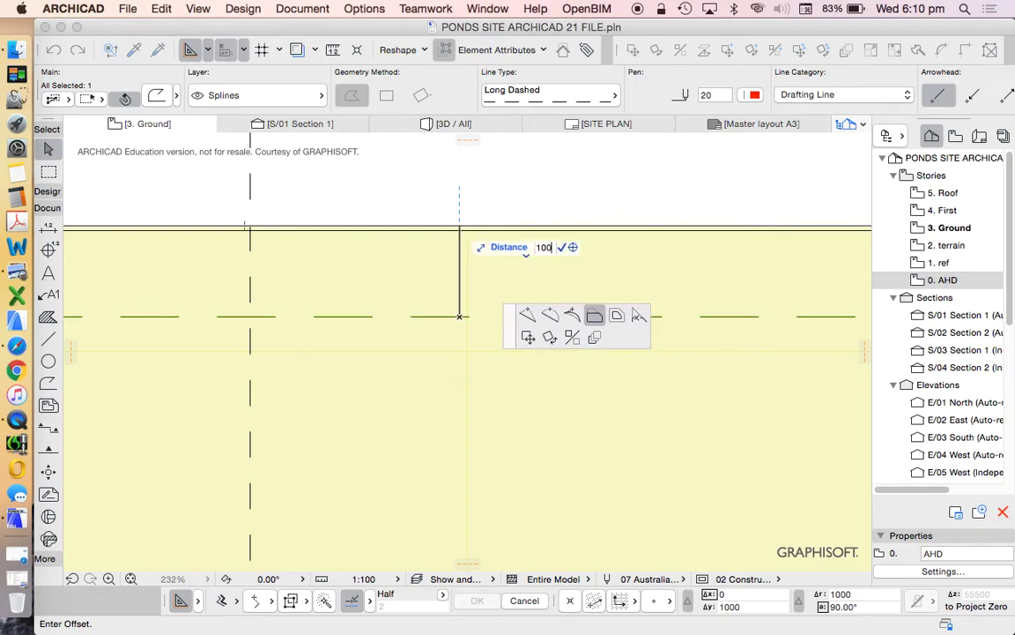
text(00)
key(Return)
scroll(546, 224, down, 10)
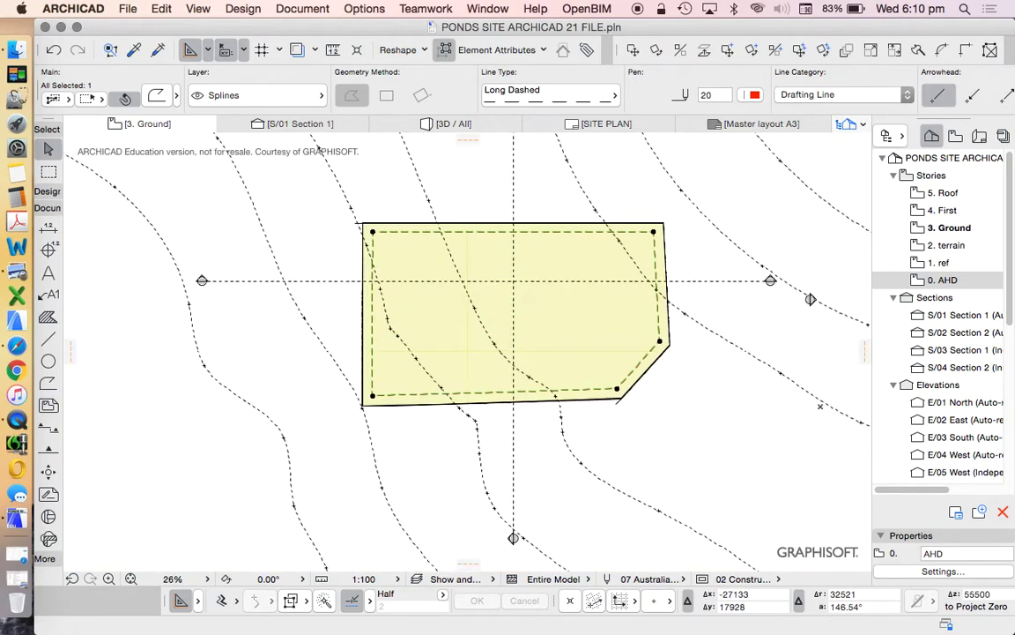
scroll(372, 239, up, 6)
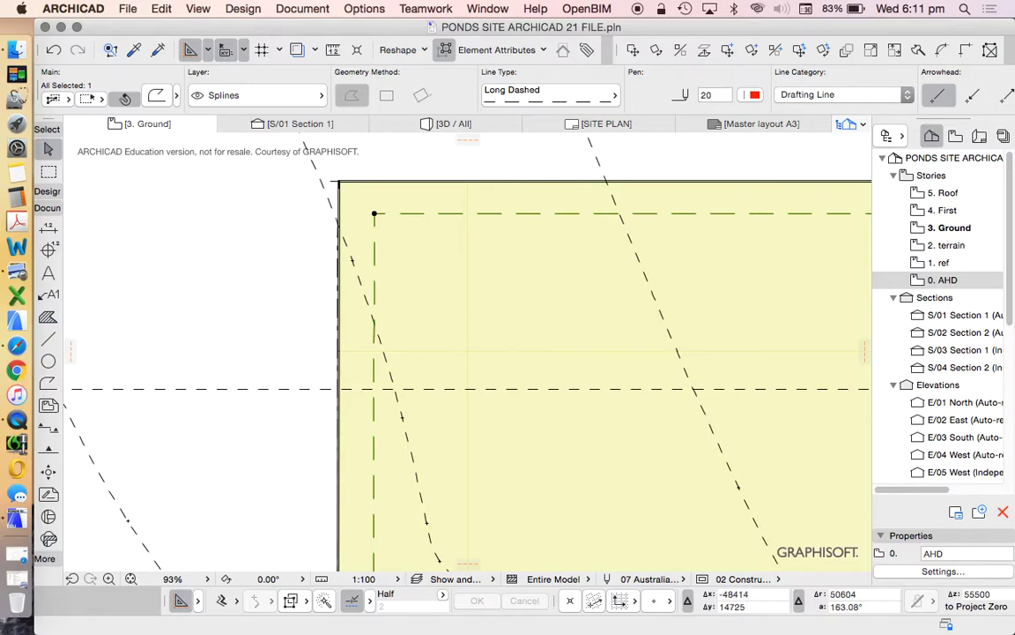
- Check the minimum setbacks in the Ponds design guidelines and offset the left edge of the red dashed setback polyline inward by 3000 mm
click(15, 599)
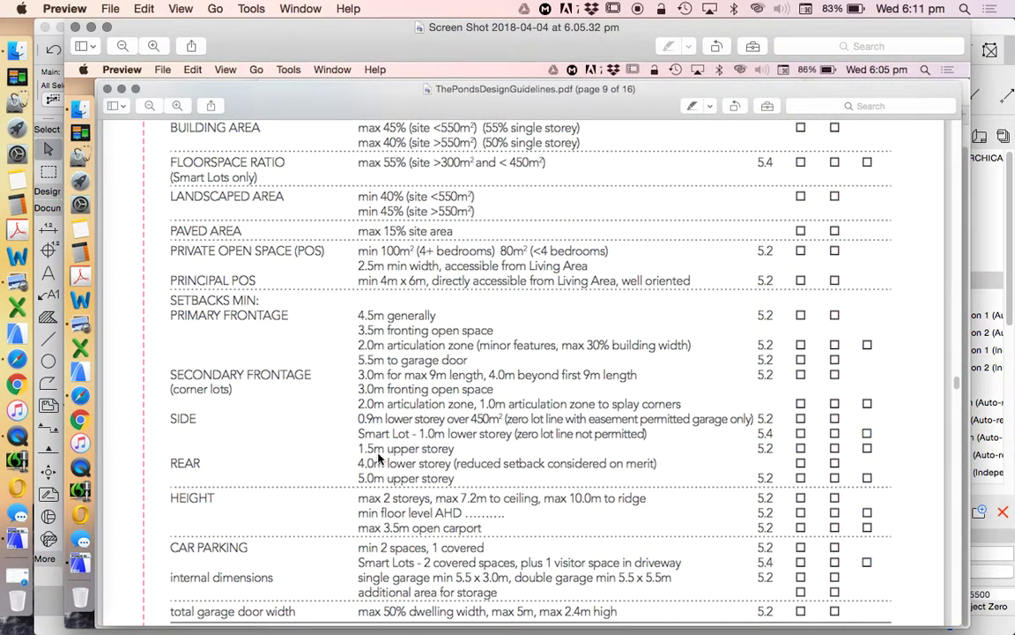
click(91, 28)
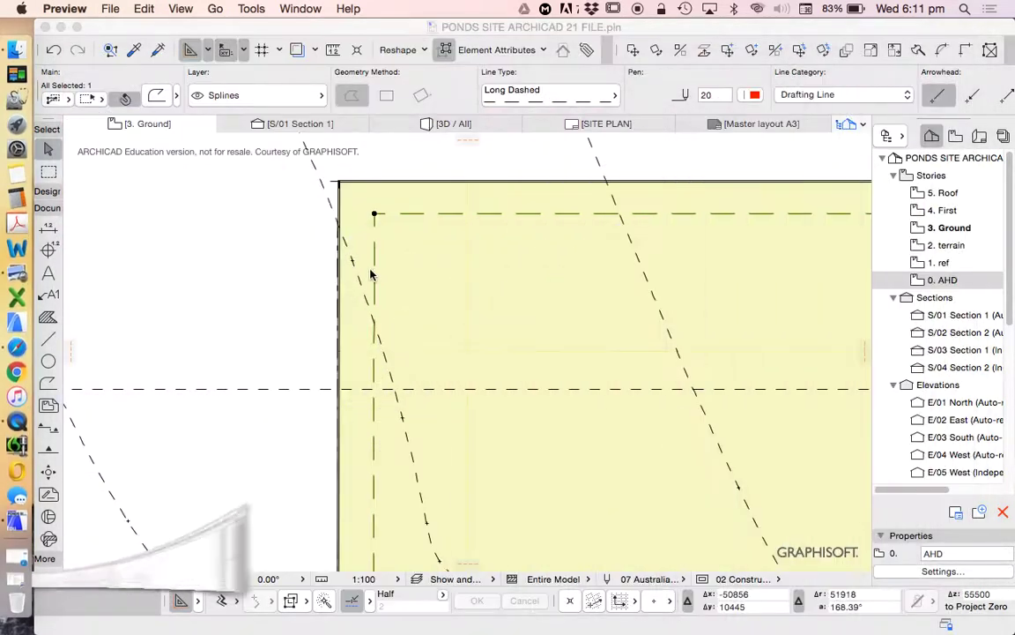
click(377, 249)
click(375, 251)
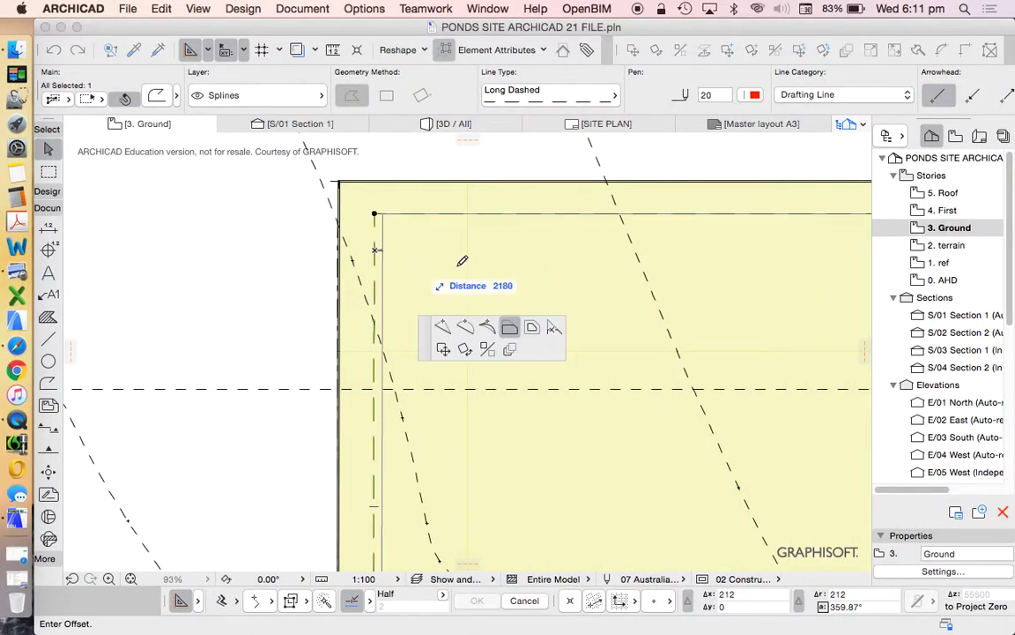
text(3000)
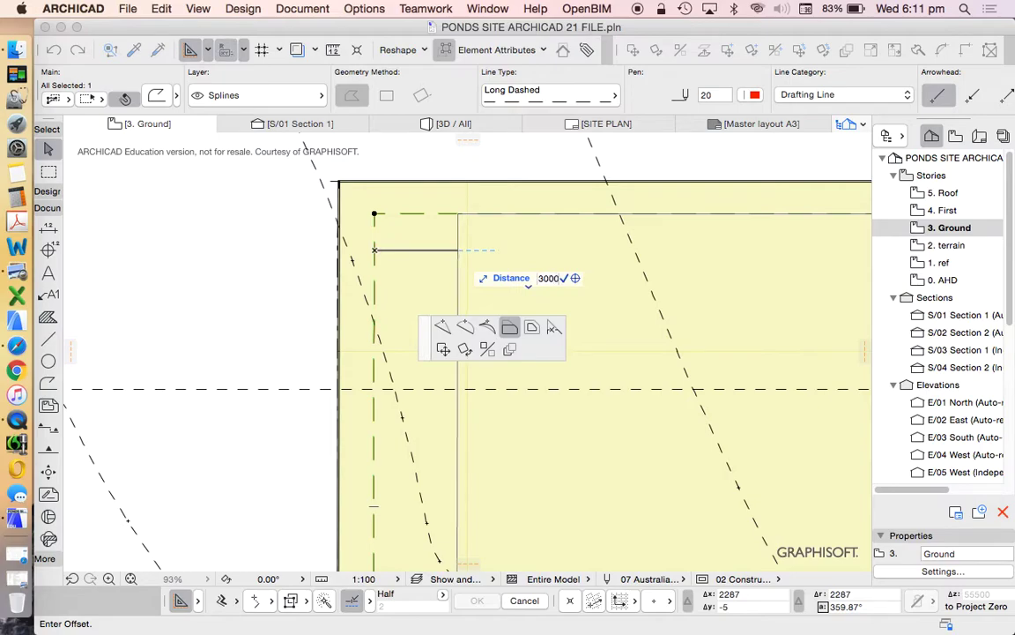
key(Return)
scroll(385, 244, down, 8)
scroll(537, 271, up, 3)
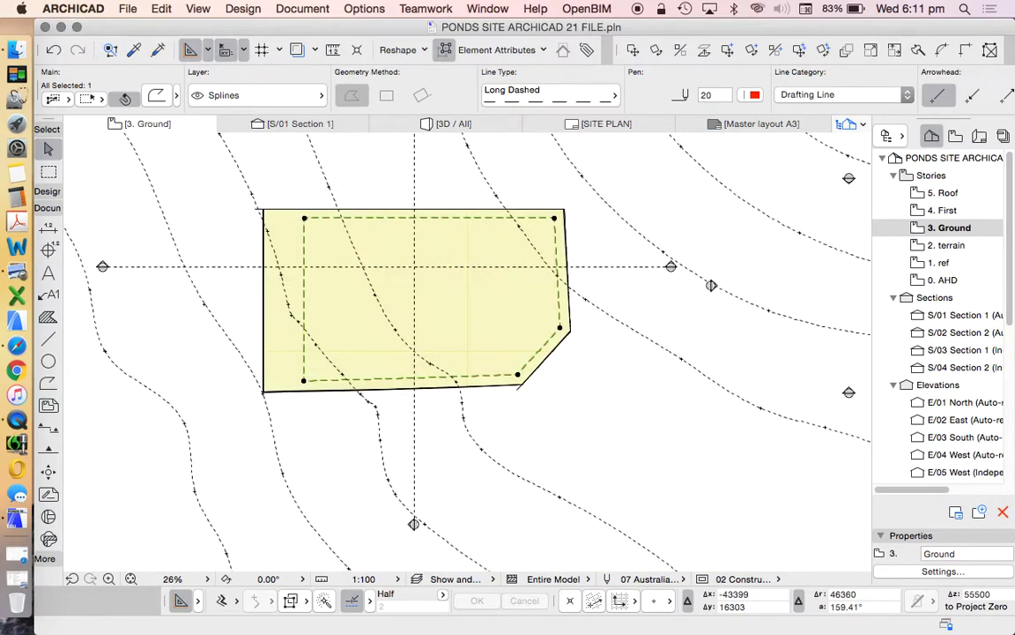
- Recheck the frontage setbacks in the design guidelines and offset the right edge of the setback polyline inward by 3500 mm
click(16, 579)
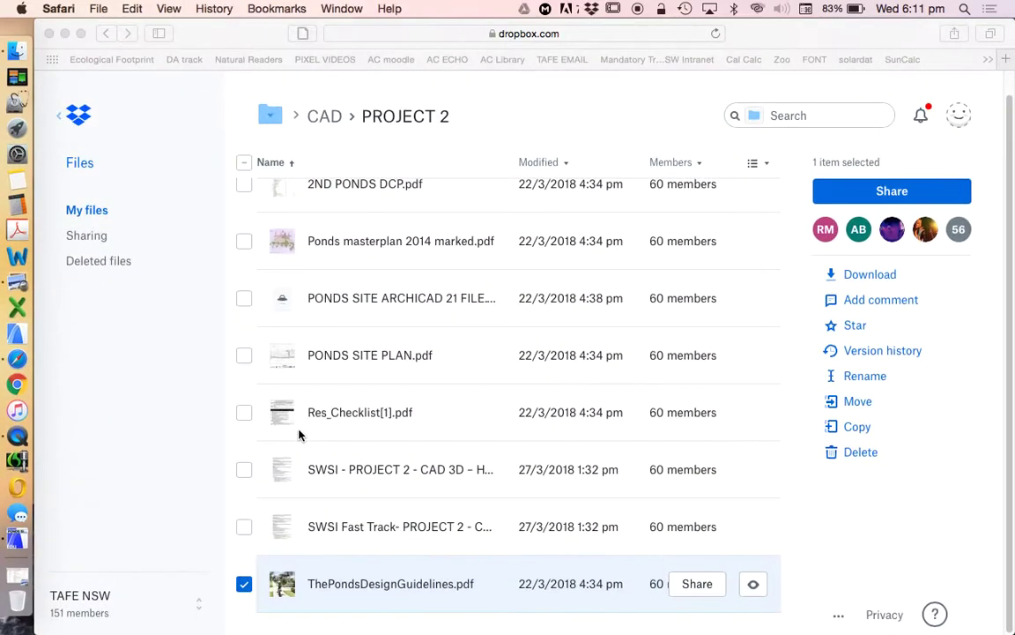
click(64, 33)
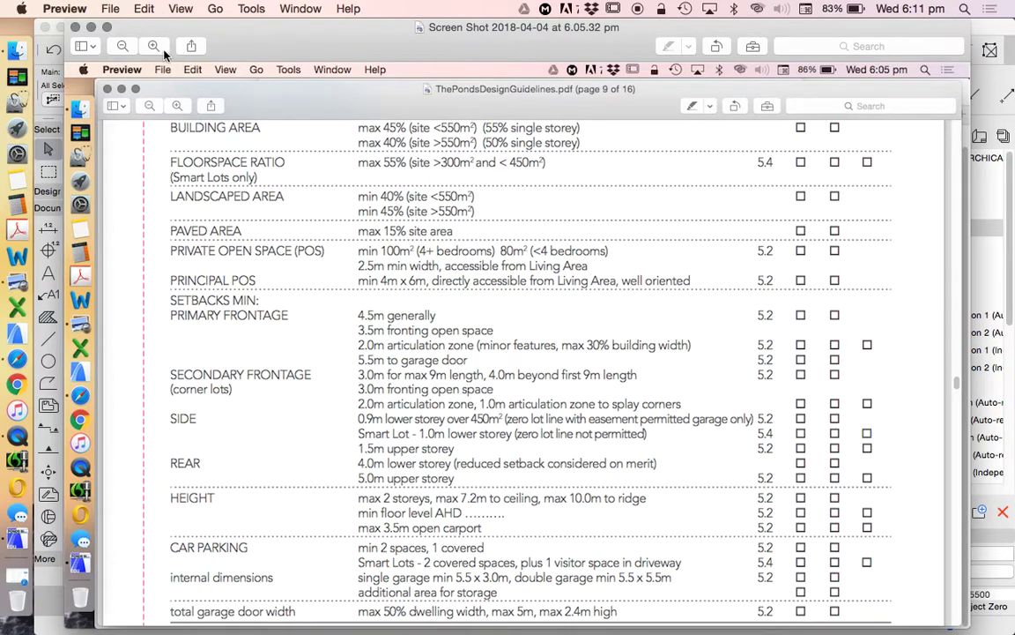
click(91, 28)
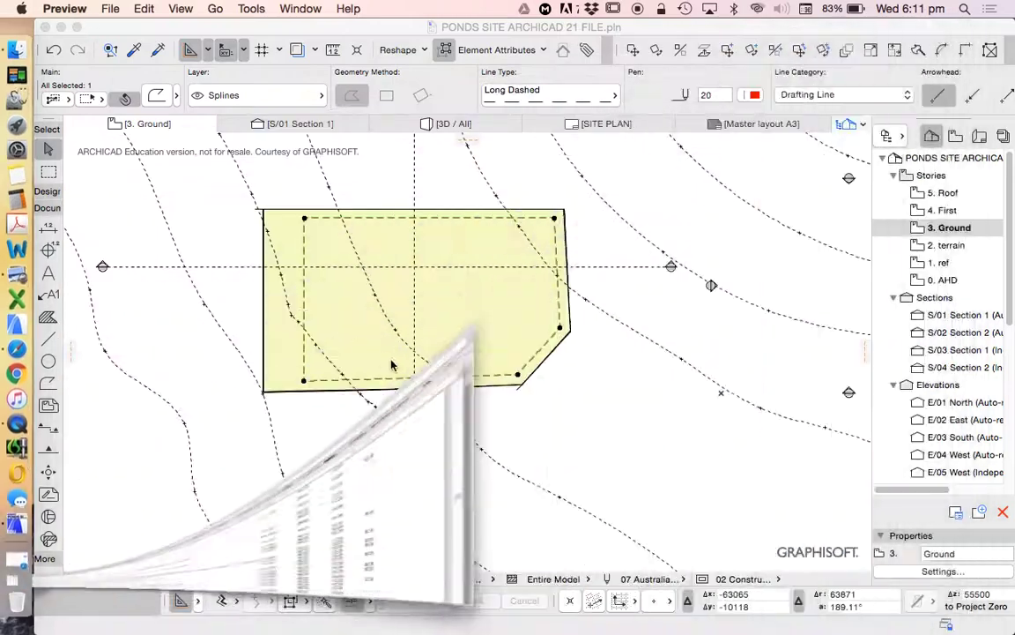
scroll(564, 234, up, 5)
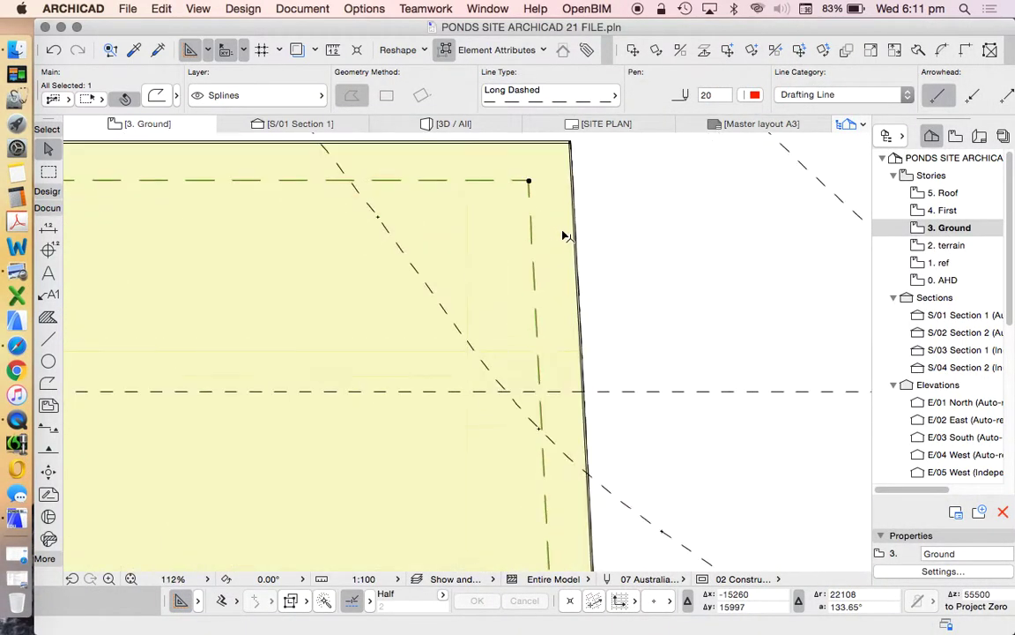
click(535, 259)
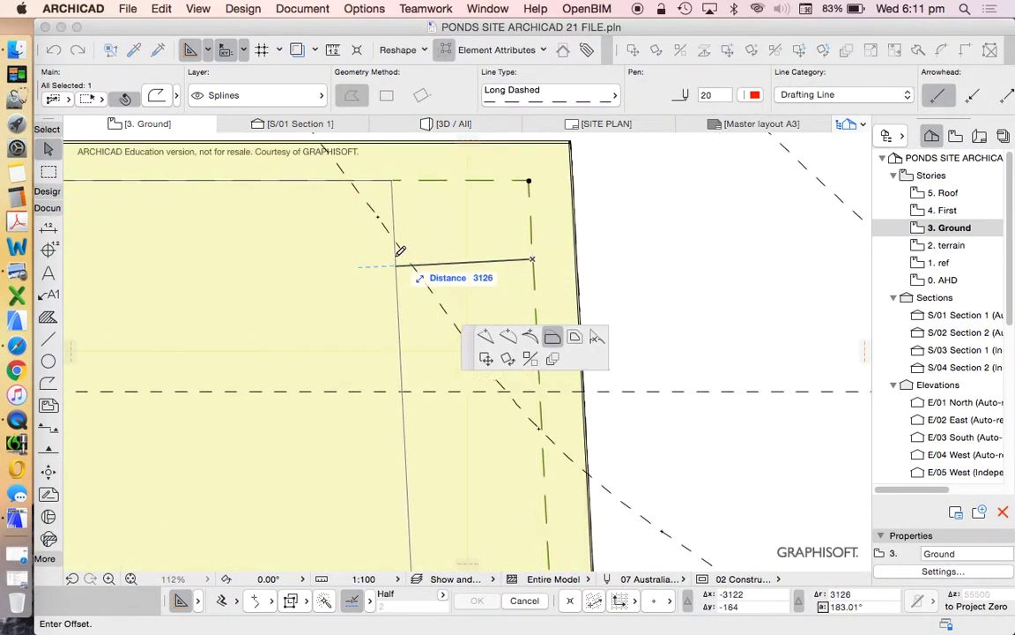
text(35)
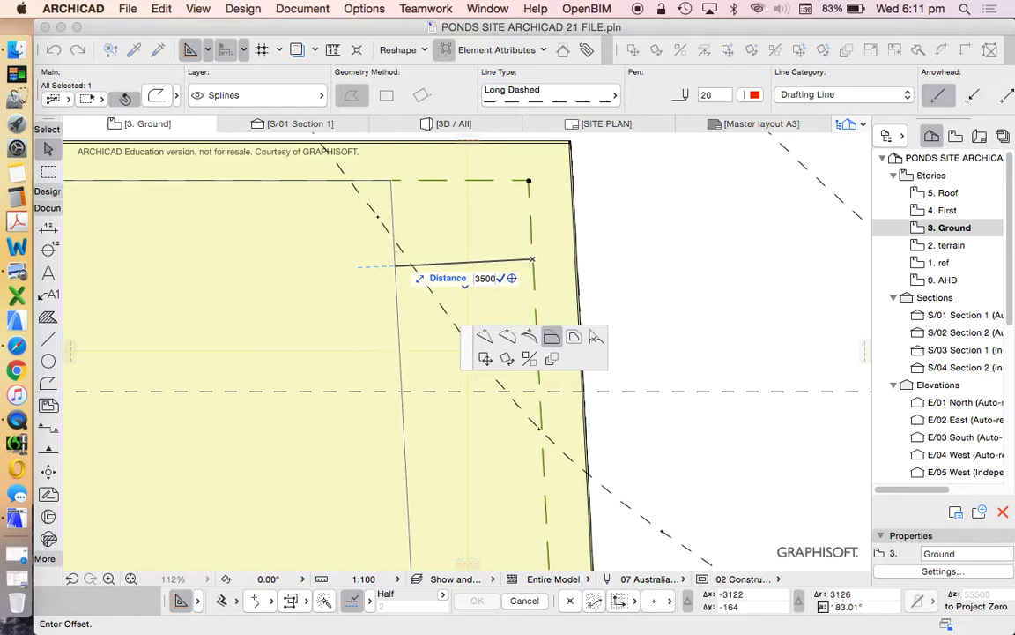
text(00)
key(Return)
scroll(775, 282, down, 4)
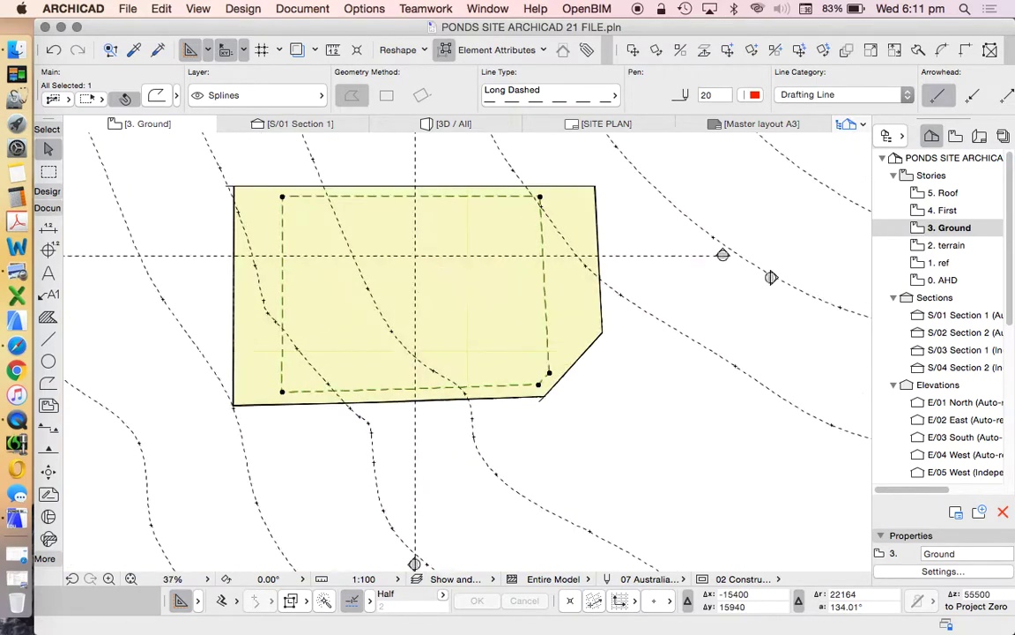
click(438, 429)
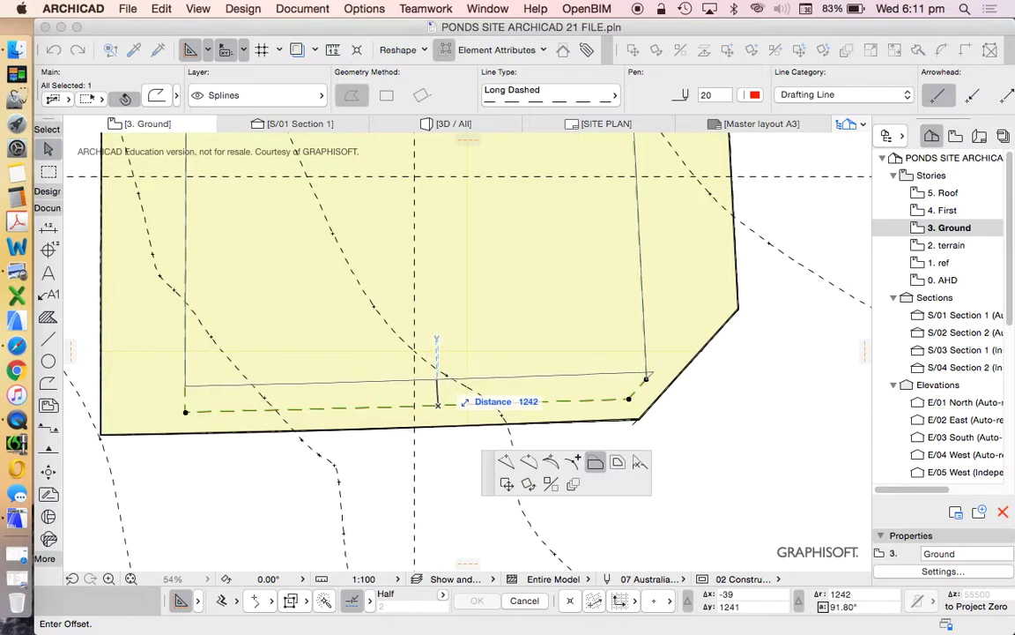
key(Tab)
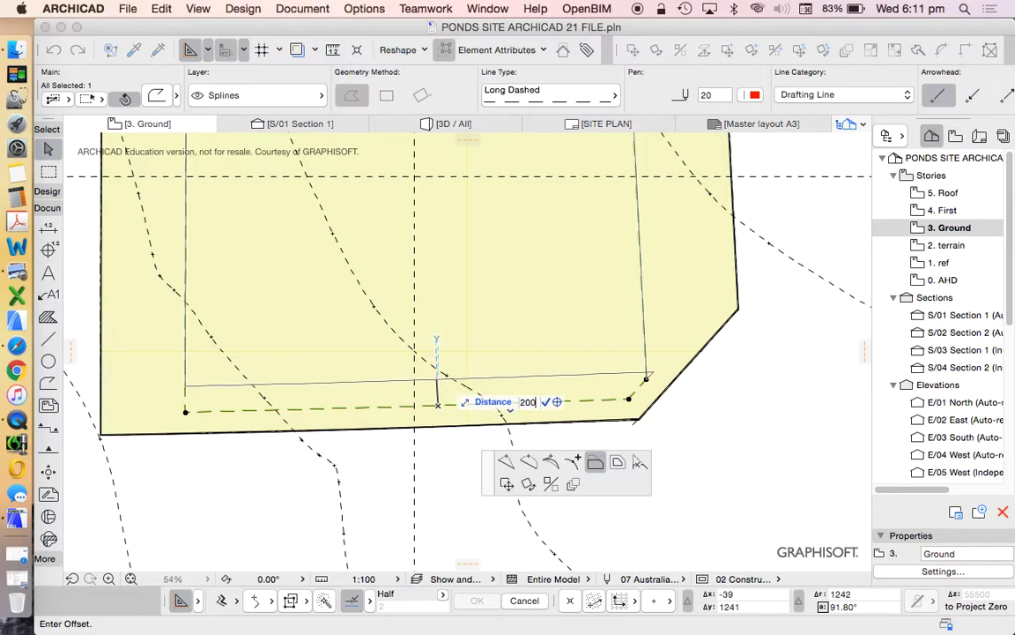
key(Return)
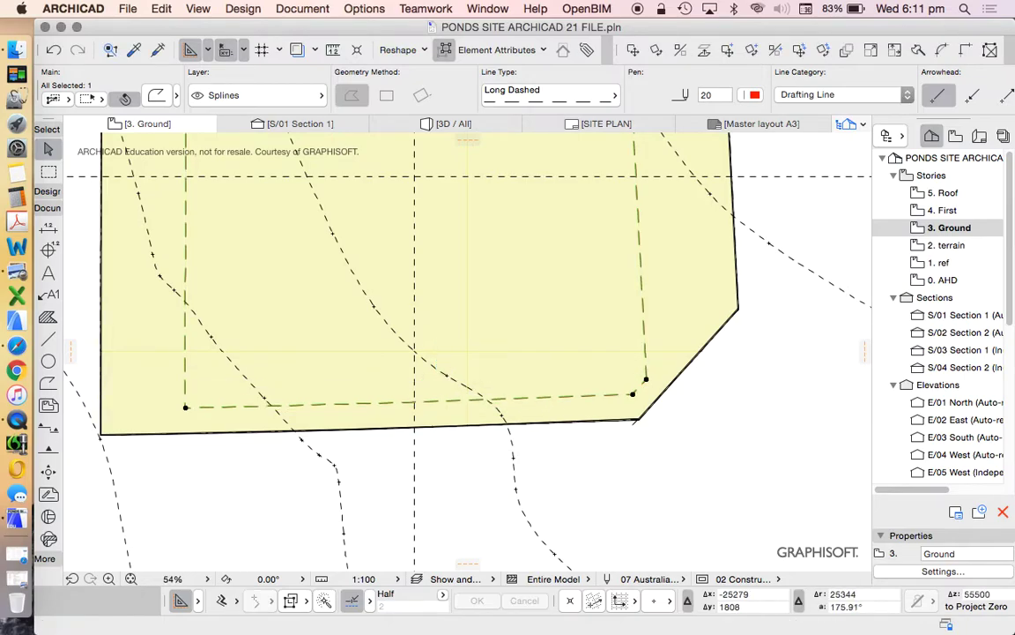
key(super+z)
- Offset only the lower edge of the setback polyline inward by 2000 mm
click(388, 407)
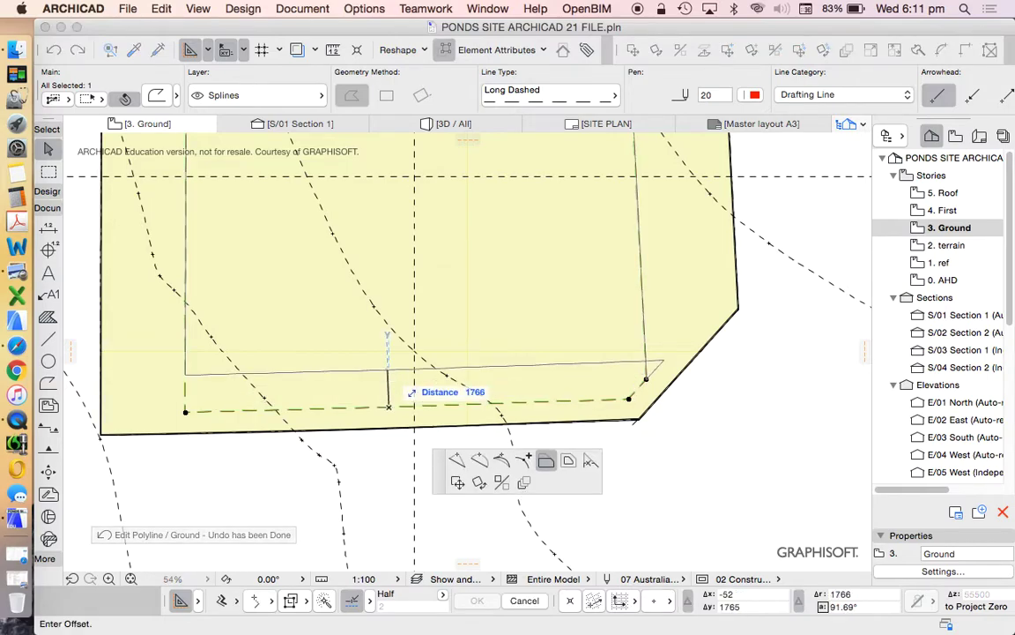
text(2000)
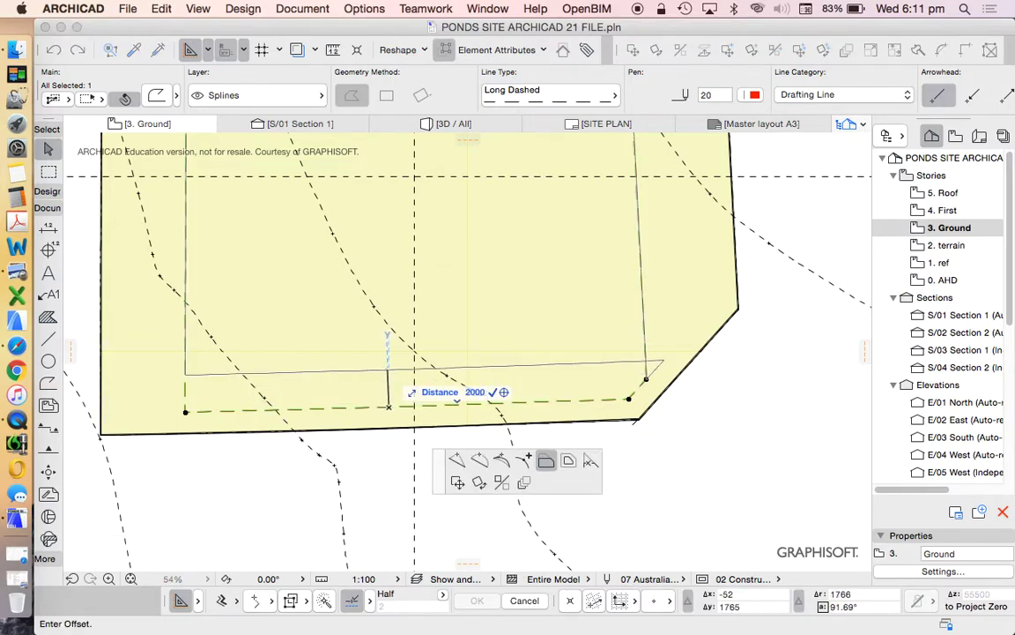
key(Return)
- Move the two crossed lower-right nodes of the setback polyline to the intersection of its right and lower edges, then deselect it
scroll(582, 405, down, 5)
scroll(582, 405, up, 6)
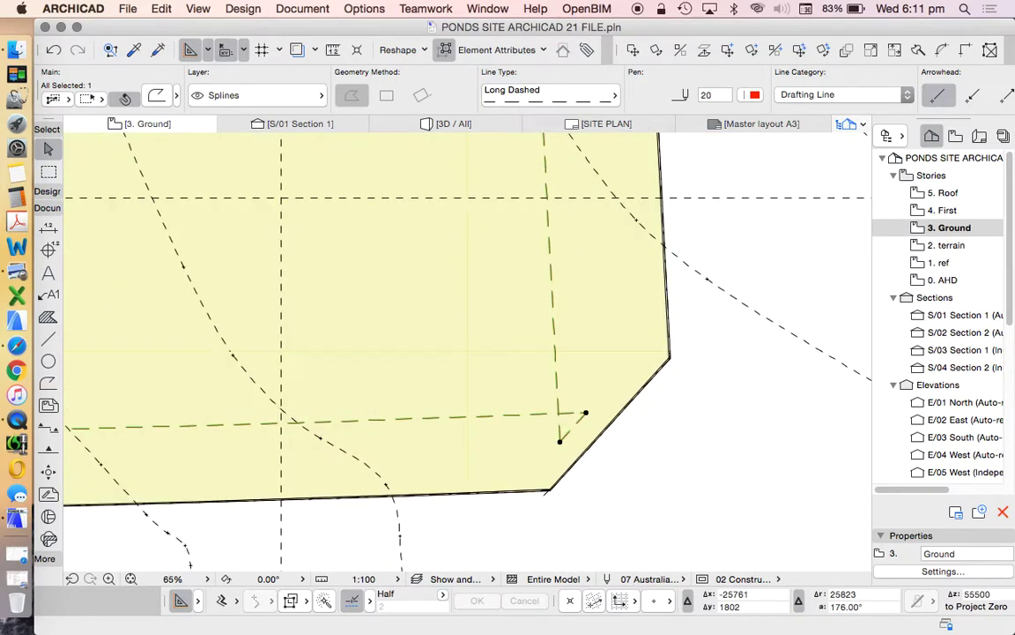
click(585, 413)
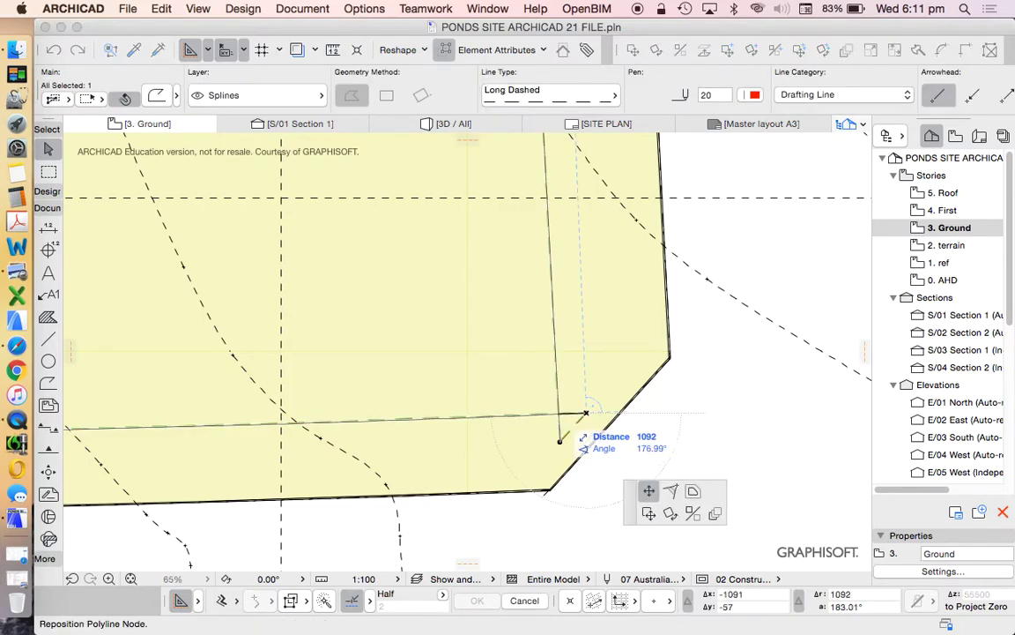
click(559, 413)
click(560, 442)
click(559, 414)
scroll(588, 431, down, 5)
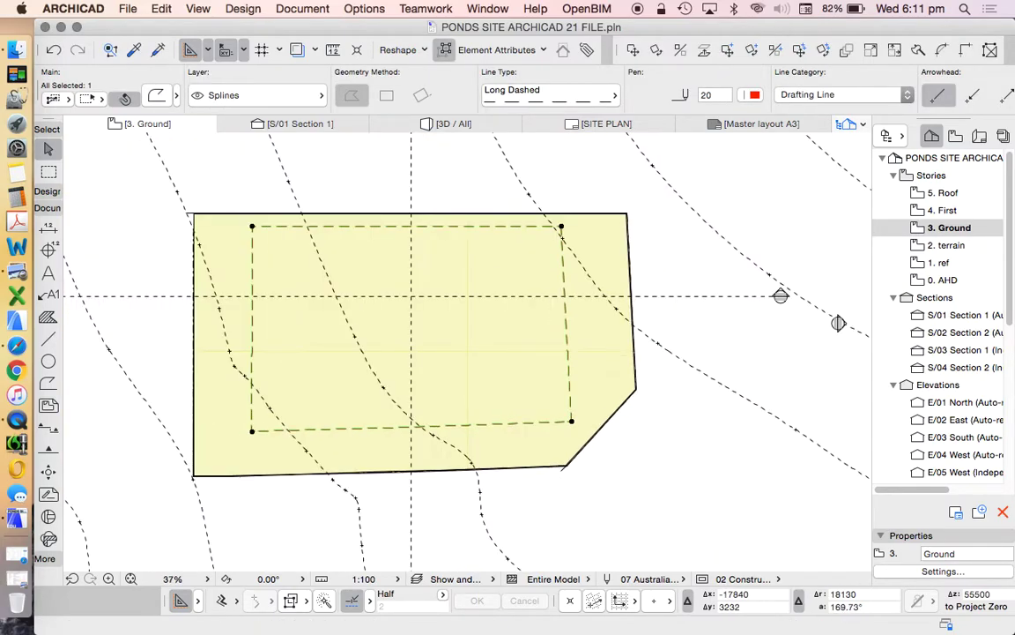
scroll(589, 435, down, 6)
key(Escape)
- Draw a solid blue line parallel to the splay corner boundary, offset 3000 mm inside the site
scroll(562, 423, up, 5)
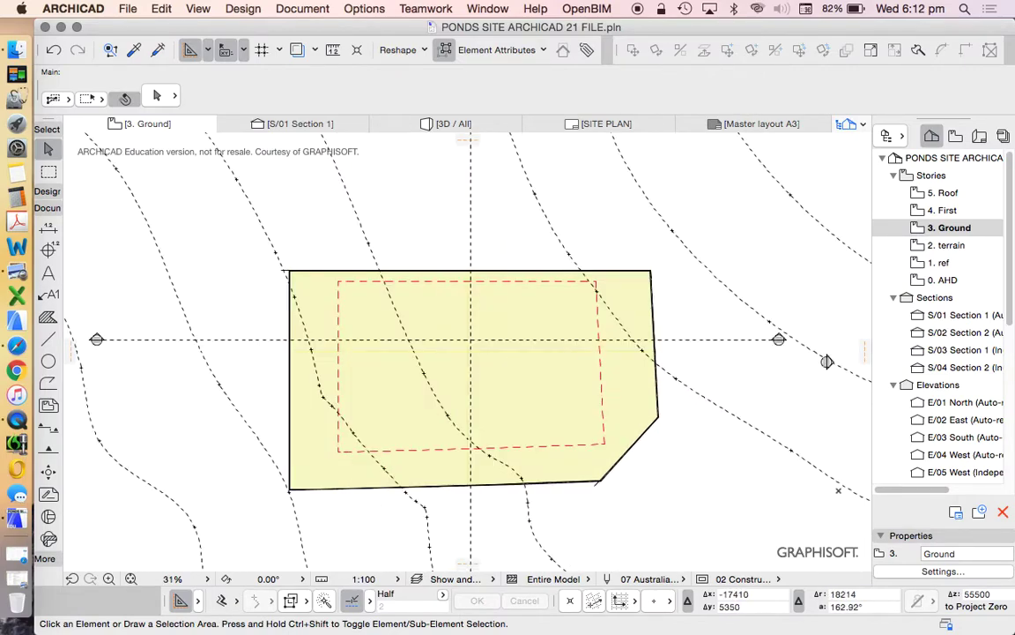
scroll(827, 361, up, 3)
scroll(785, 363, down, 3)
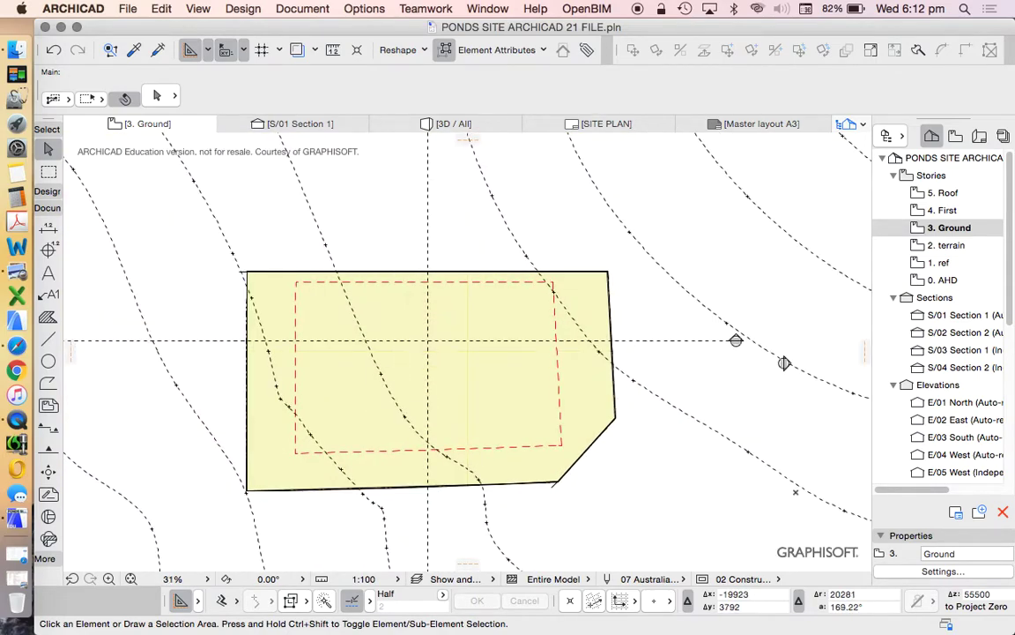
scroll(598, 437, up, 5)
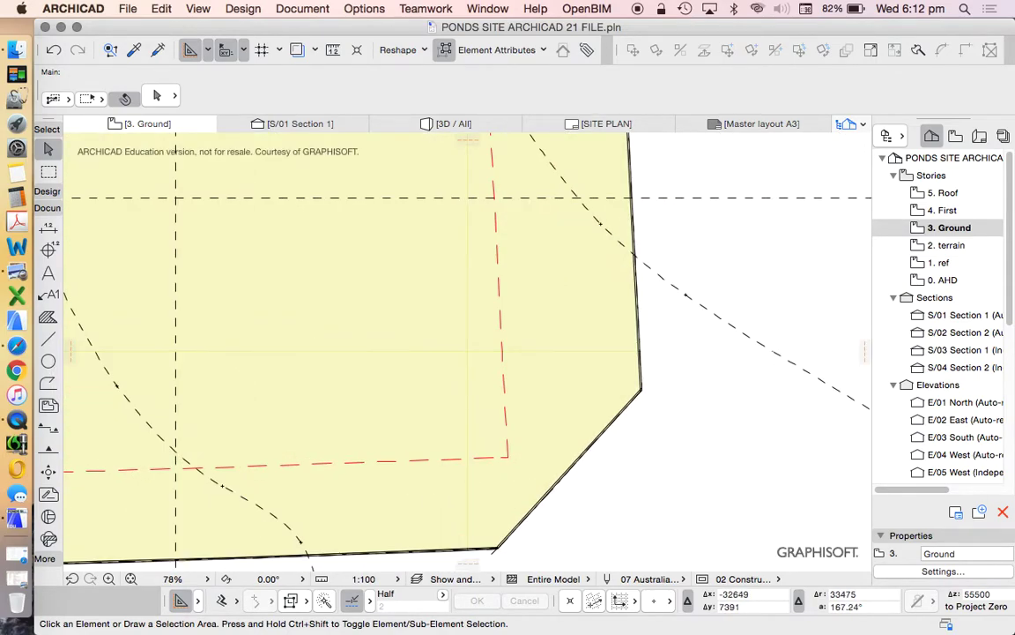
click(48, 338)
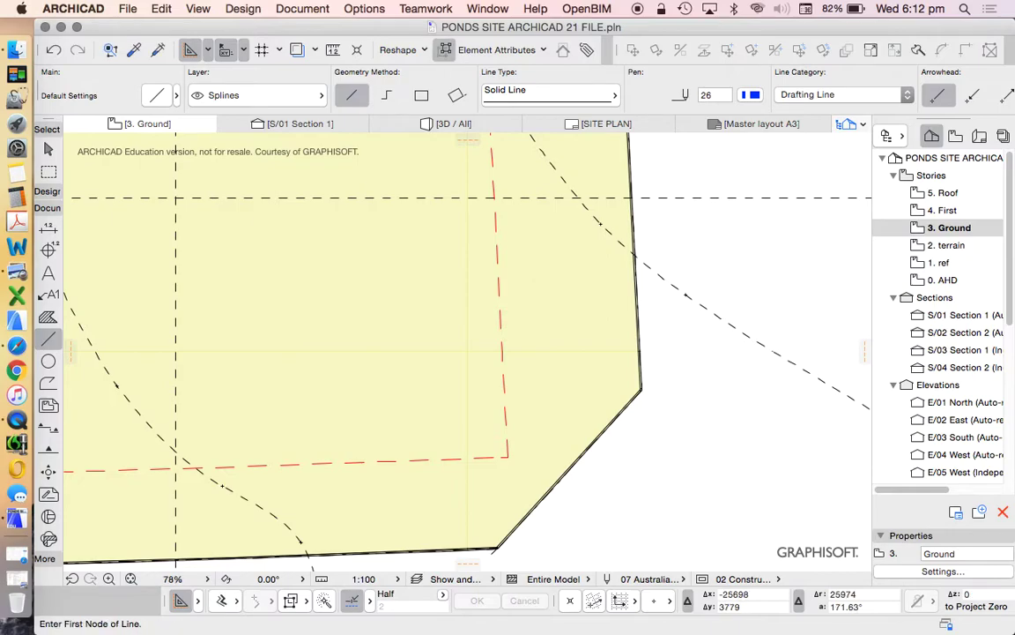
scroll(553, 311, down, 1)
middle_drag(553, 310, 568, 178)
scroll(525, 379, up, 5)
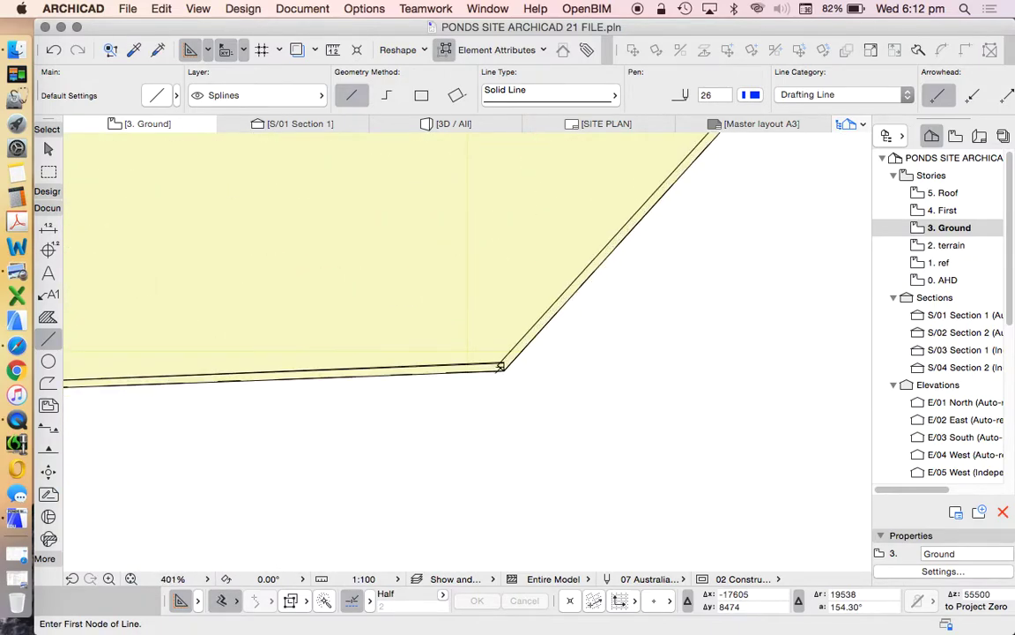
click(501, 364)
scroll(521, 352, down, 10)
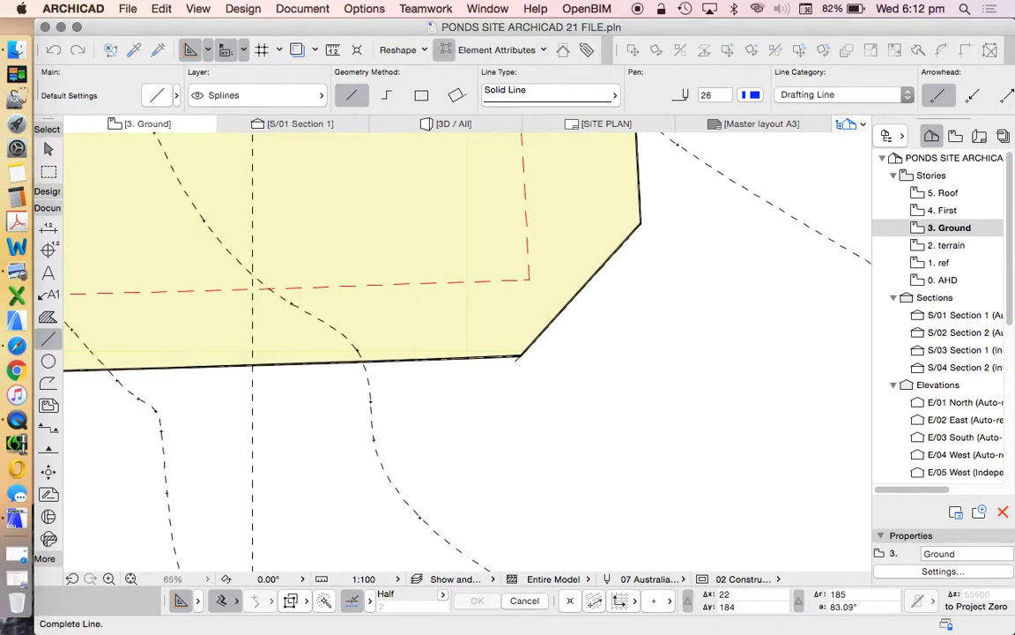
scroll(550, 224, up, 5)
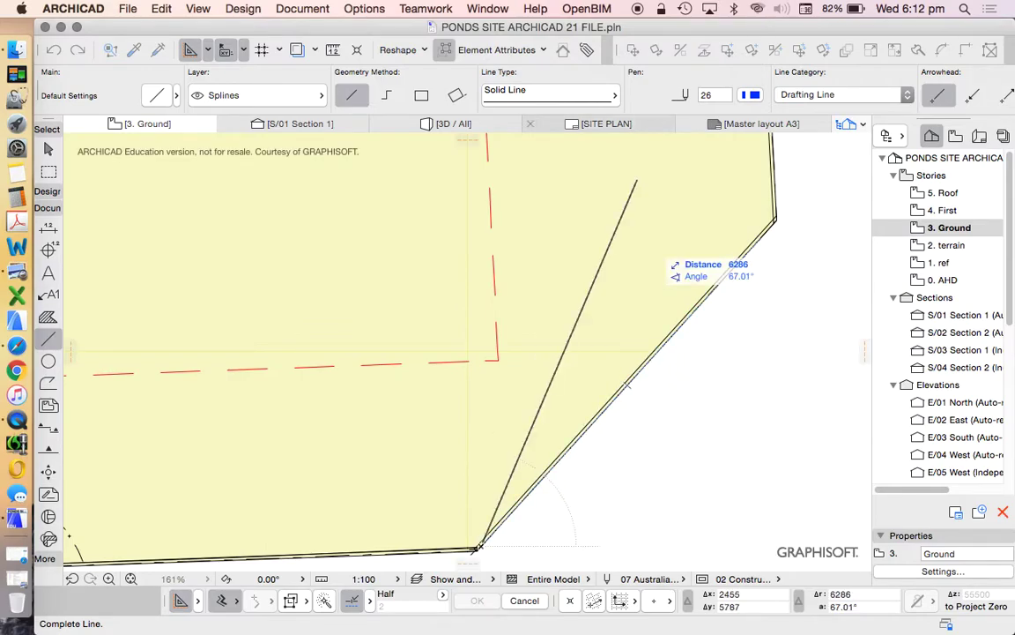
scroll(665, 375, up, 1)
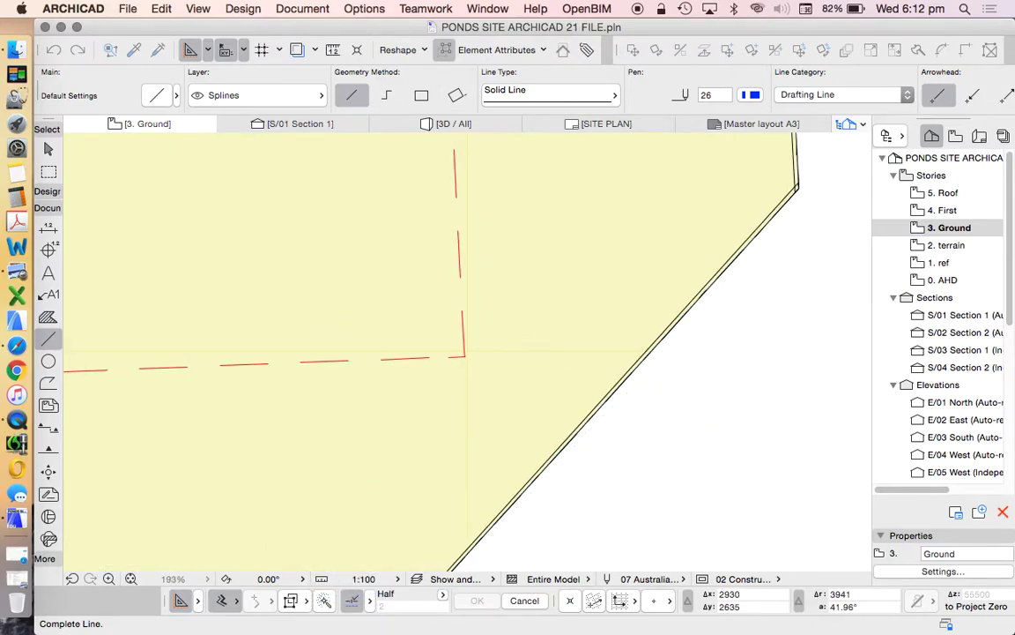
scroll(653, 350, up, 1)
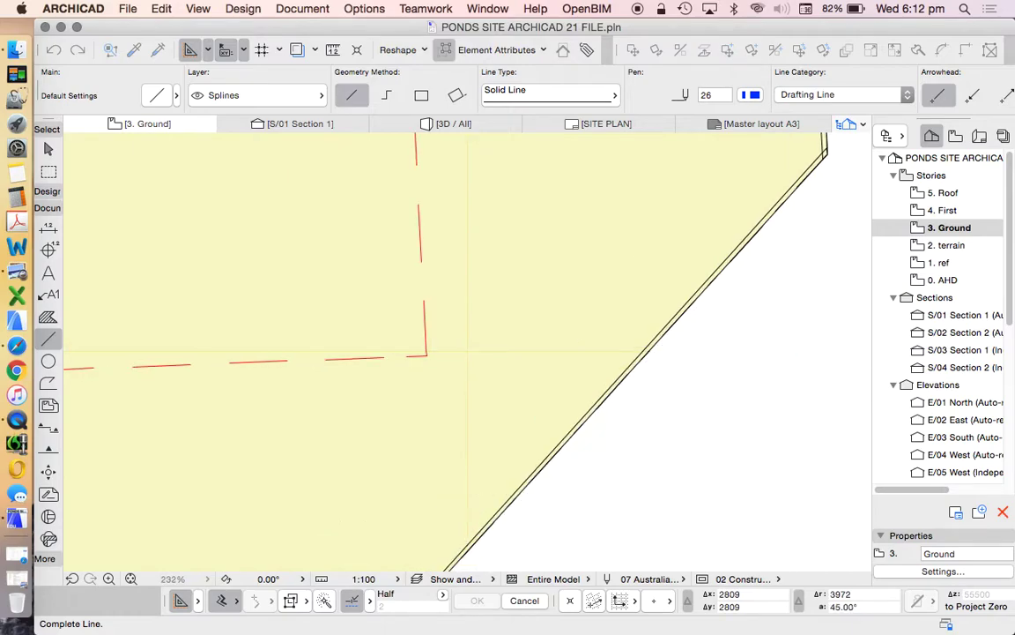
click(664, 331)
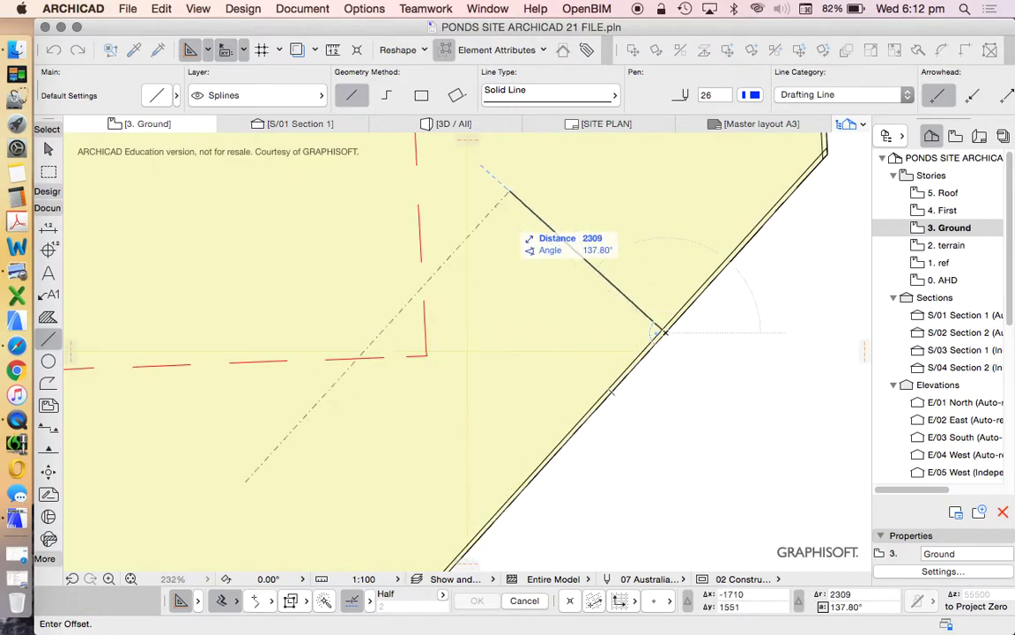
text(3000)
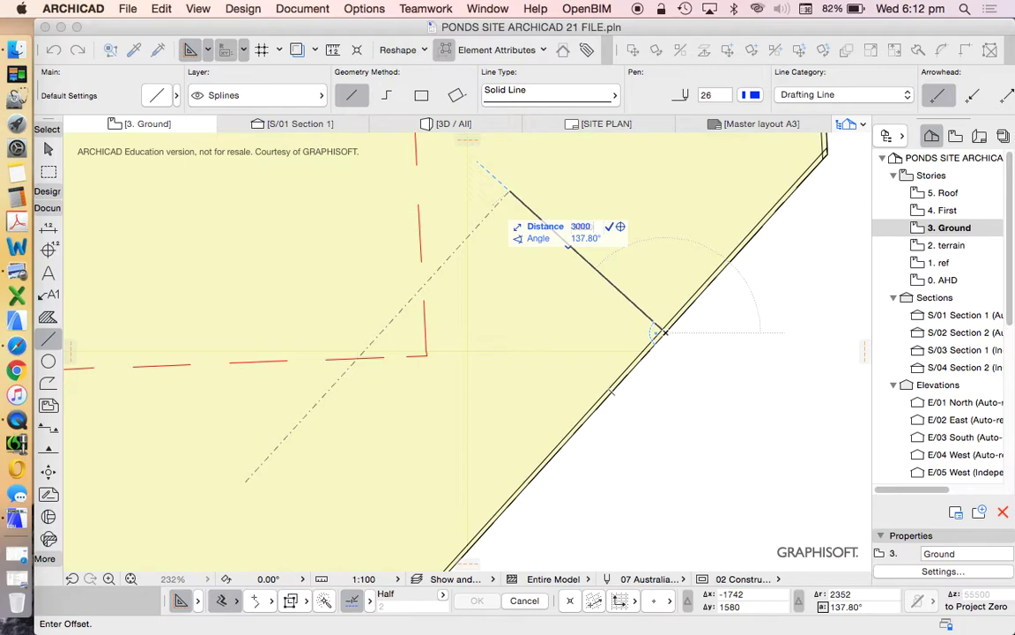
key(Return)
scroll(421, 305, down, 5)
key(Escape)
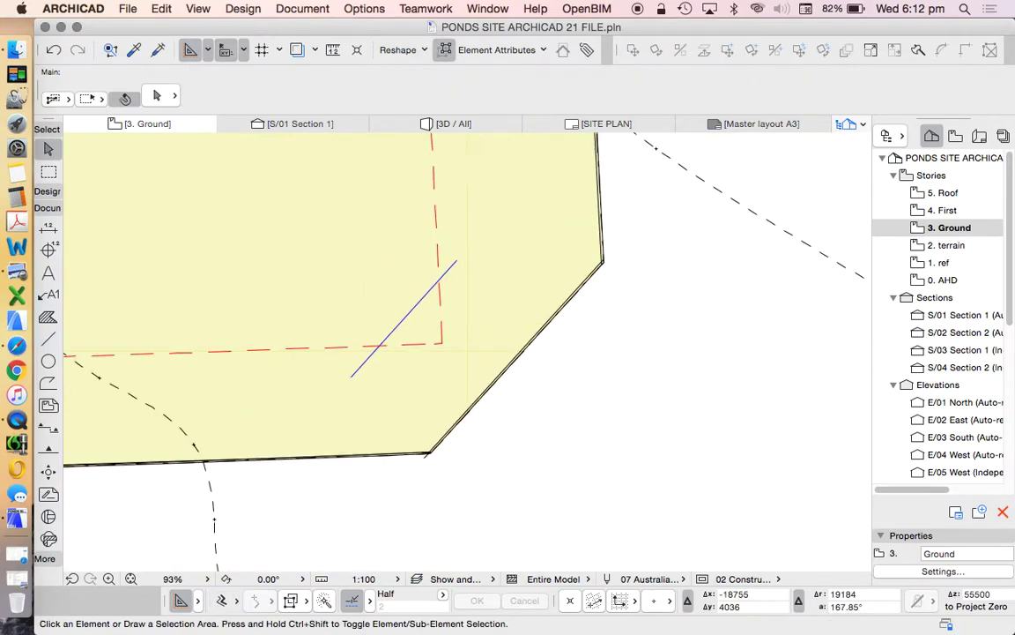
- Splay the setback polyline's lower-right corner along the blue line by adding a node on the right edge and moving the corner node
click(442, 343)
click(440, 290)
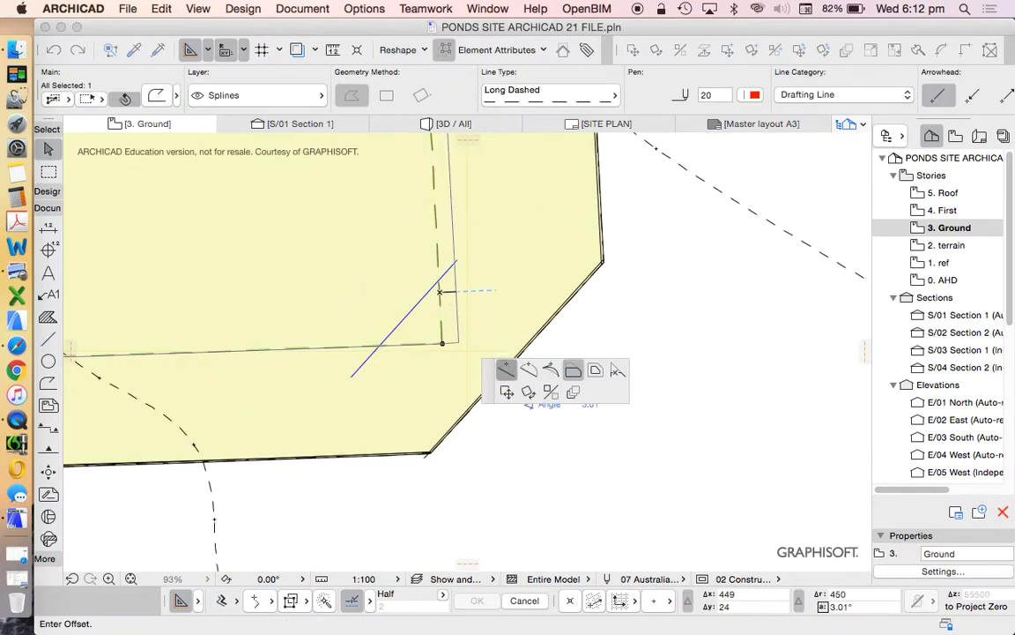
click(508, 367)
key(Escape)
click(439, 280)
click(442, 343)
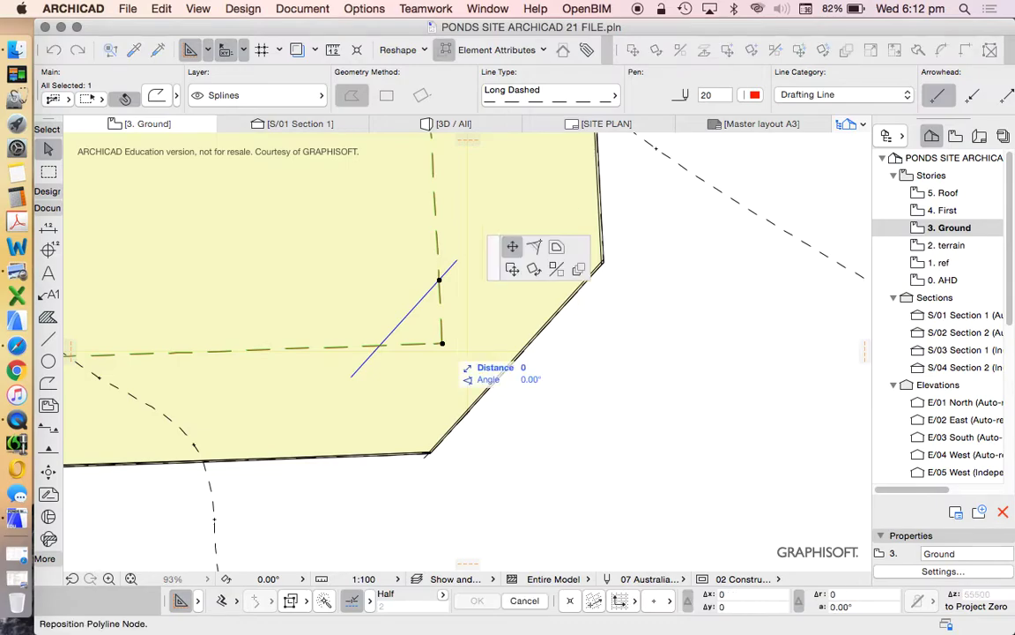
click(379, 345)
- Delete the blue construction line at the splay corner of the setback outline
click(456, 262)
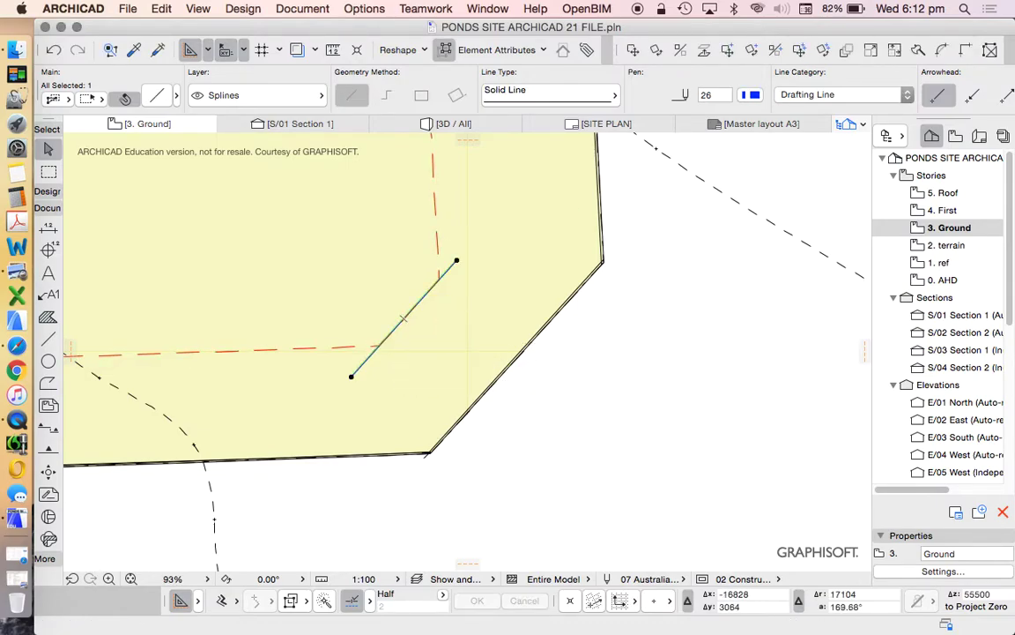
scroll(530, 389, down, 5)
key(Delete)
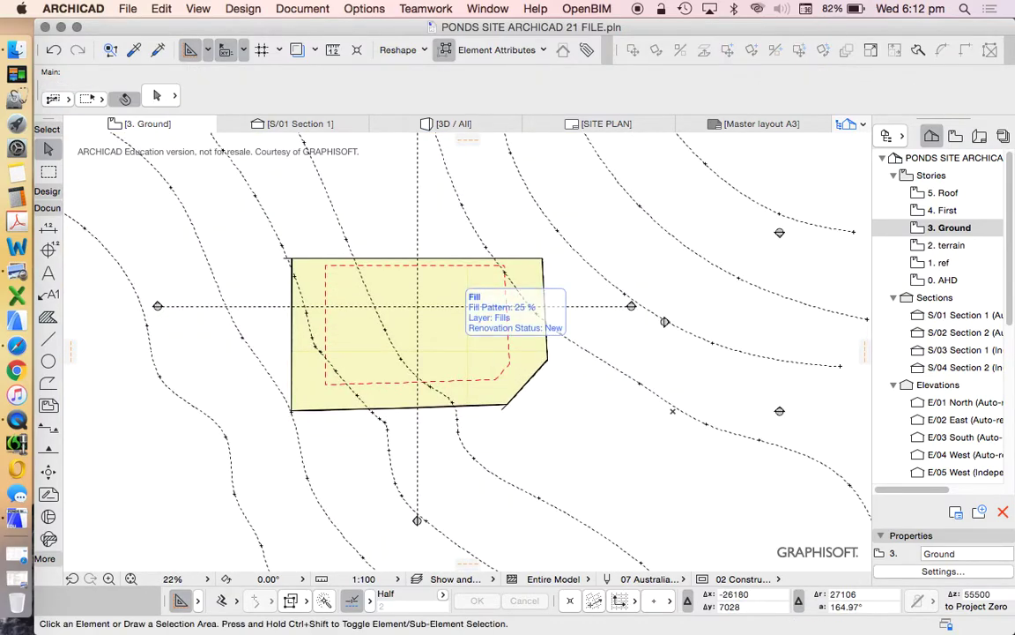
- Examine the red dashed setback outline against the whole site boundary on the ground floor plan
scroll(414, 304, up, 5)
scroll(415, 304, down, 2)
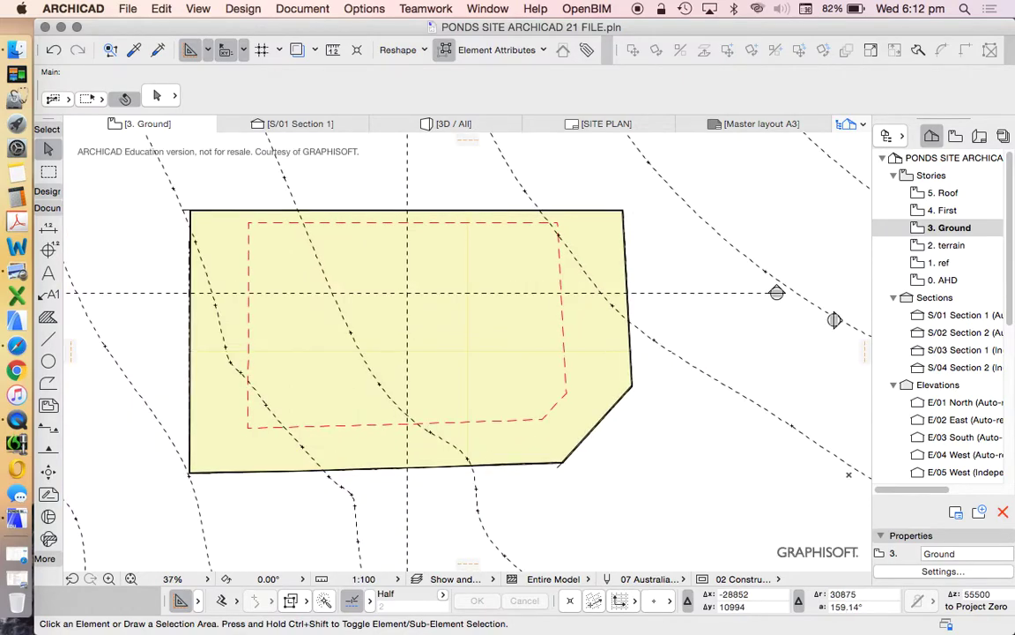
scroll(719, 393, down, 2)
scroll(718, 392, up, 3)
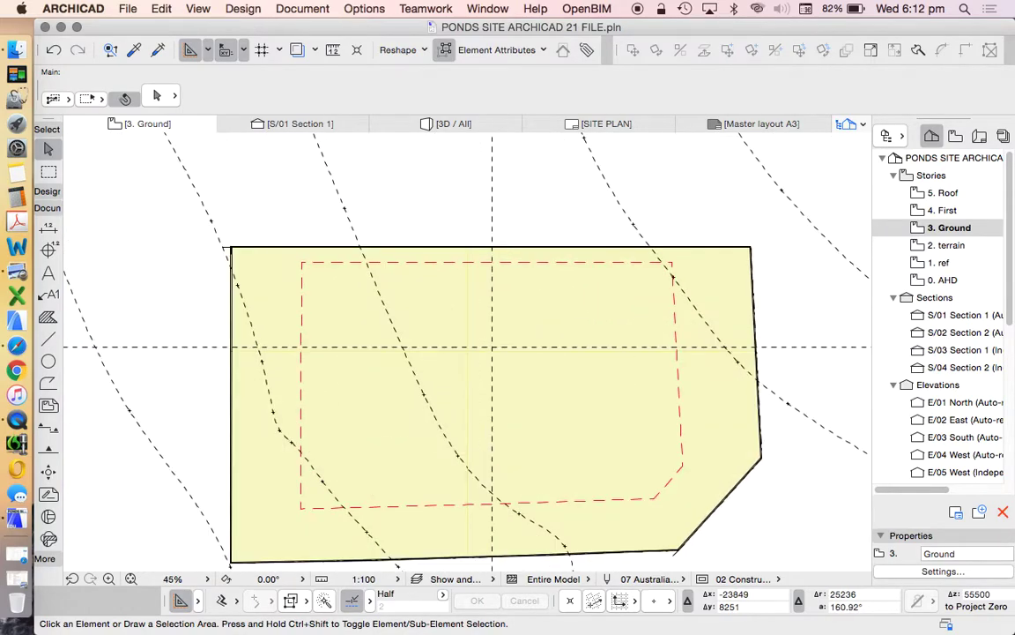
scroll(718, 393, down, 3)
scroll(417, 340, up, 3)
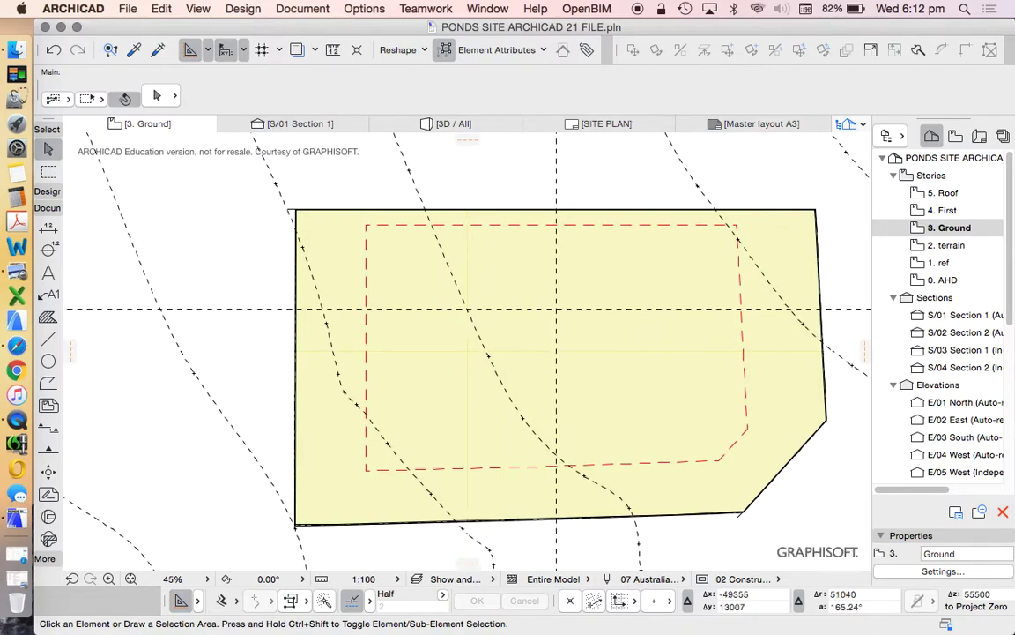
scroll(462, 244, down, 2)
click(346, 226)
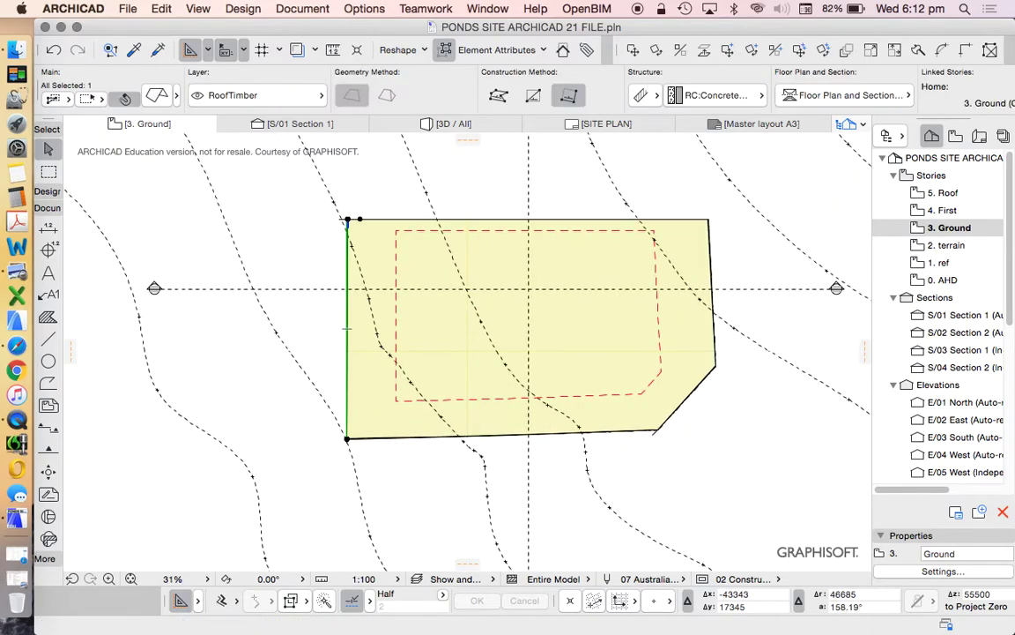
scroll(361, 227, up, 3)
scroll(323, 214, down, 3)
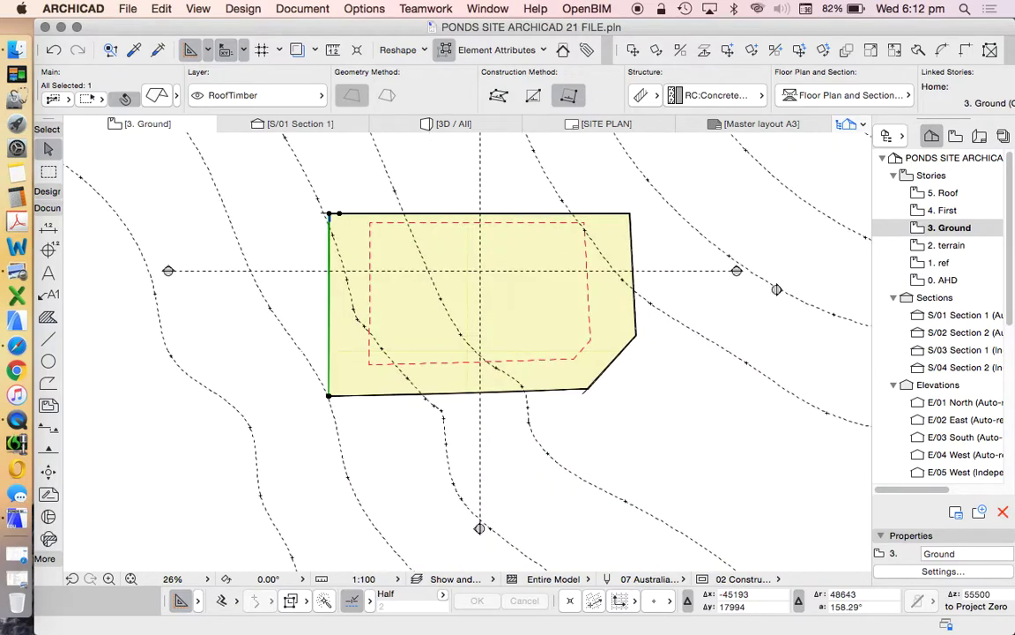
scroll(374, 240, up, 1)
key(Escape)
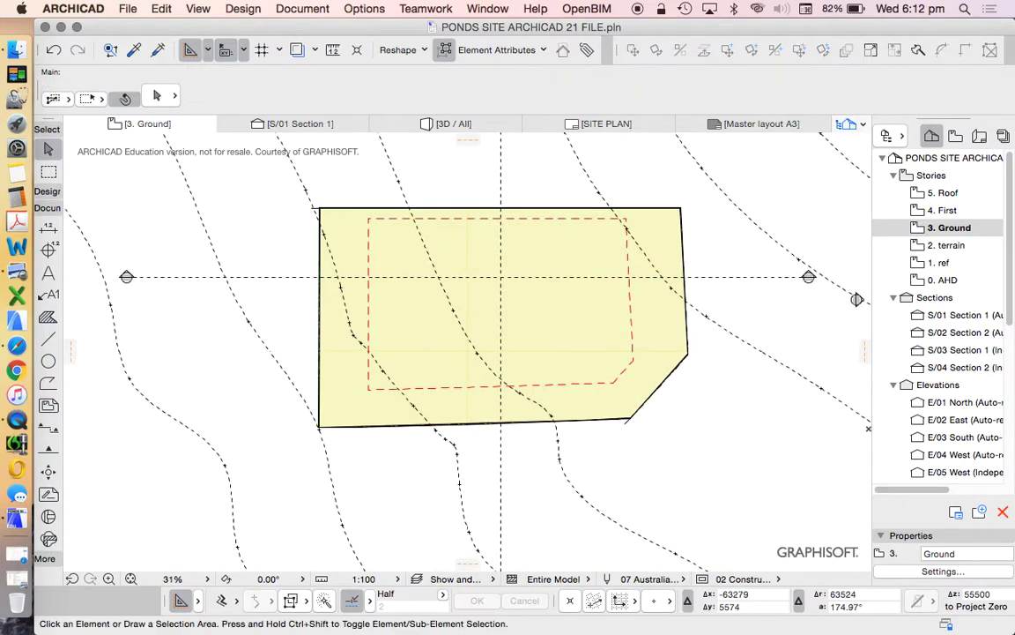
- Create a 6000 mm thick slab from the setback outline, offset -1000 mm from the Ground story with its reference plane at the bottom
click(47, 192)
click(49, 320)
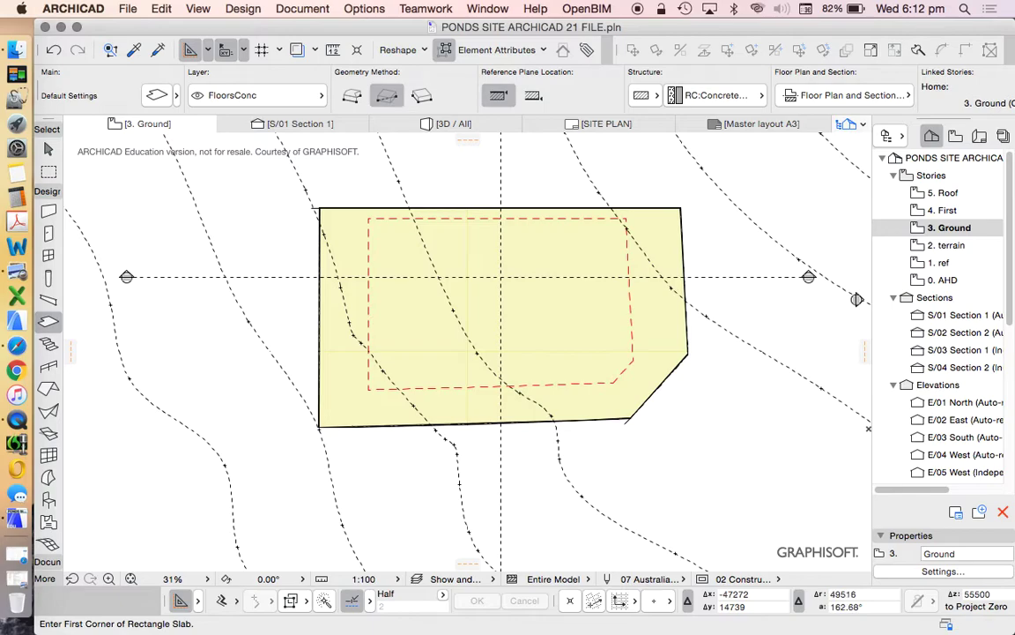
click(156, 94)
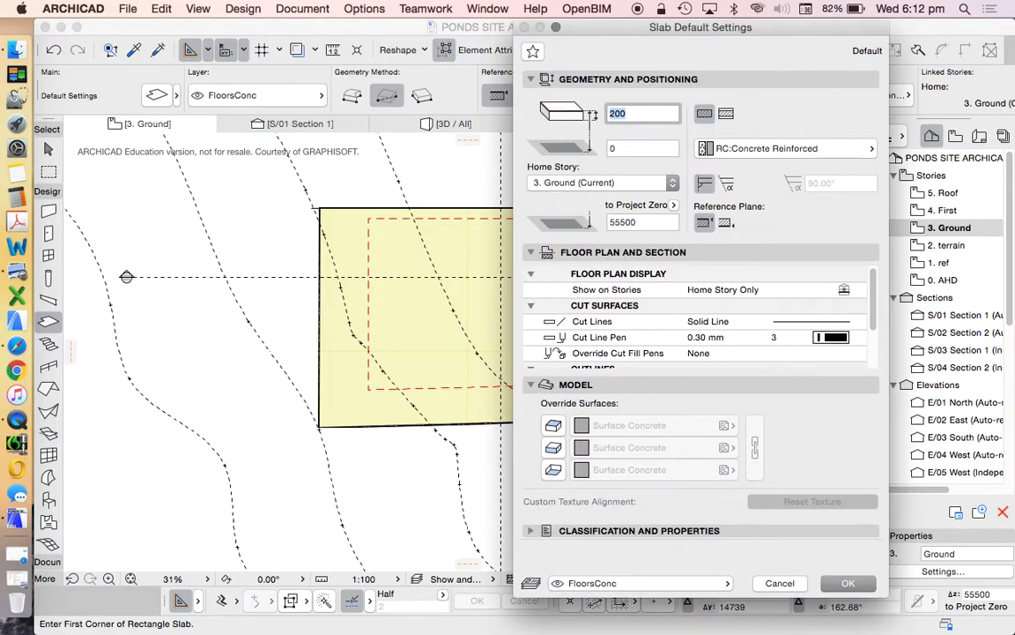
text(6000)
key(Tab)
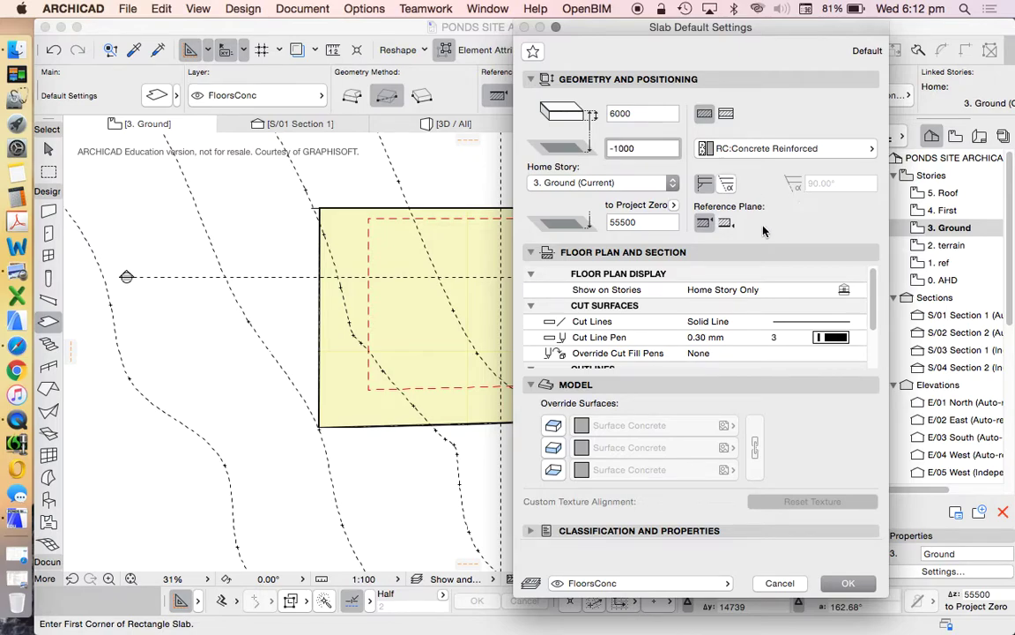
click(728, 225)
click(844, 584)
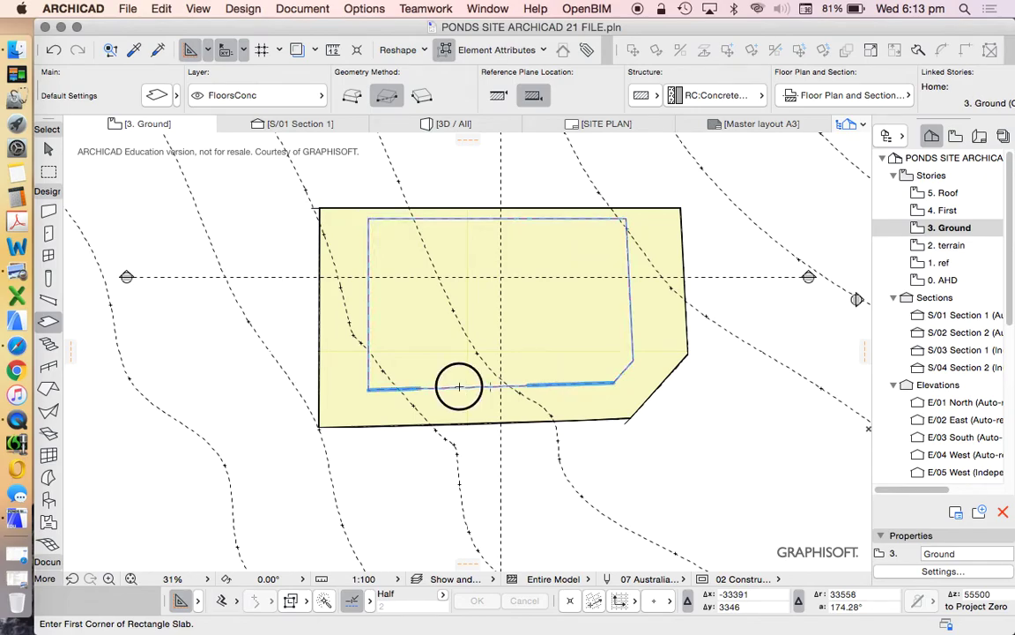
shift+click(432, 341)
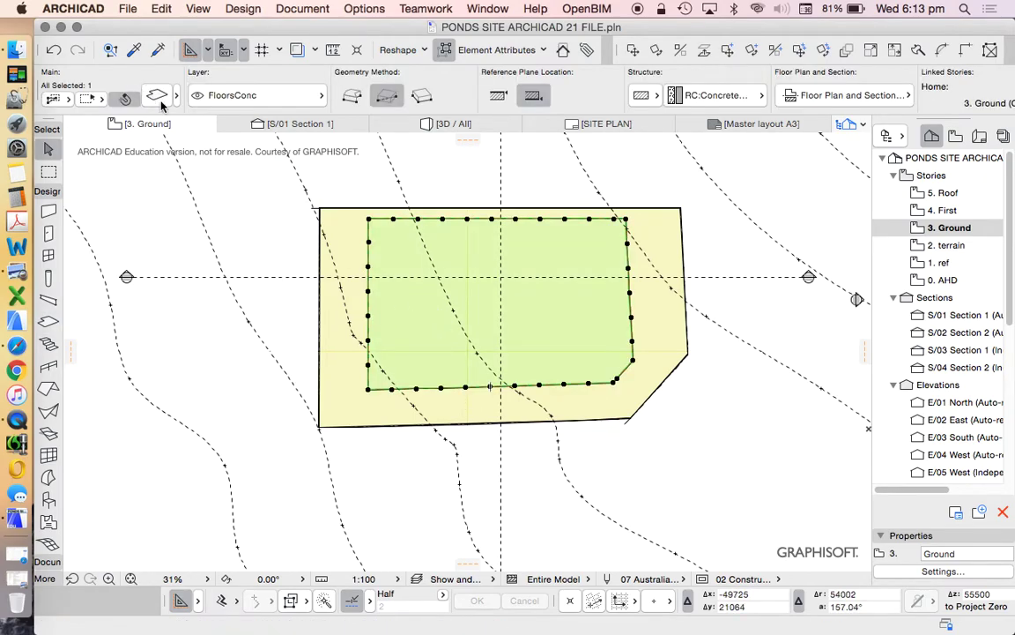
- Turn on the setback slab's cover fill and override its top, edge and bottom surfaces with Red
key(super+t)
scroll(780, 313, down, 3)
click(777, 364)
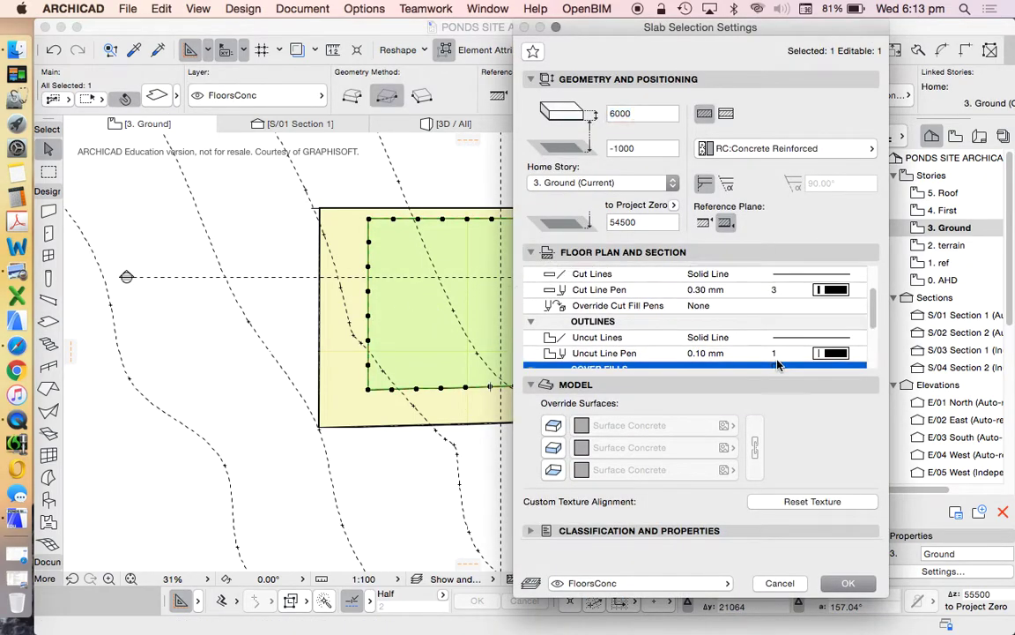
scroll(836, 353, down, 3)
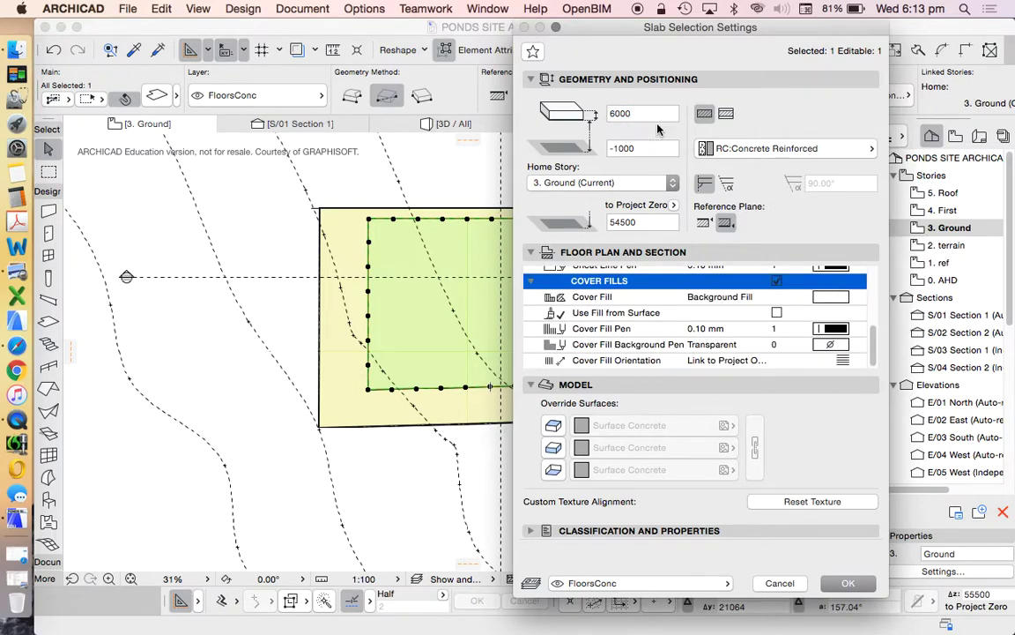
click(553, 425)
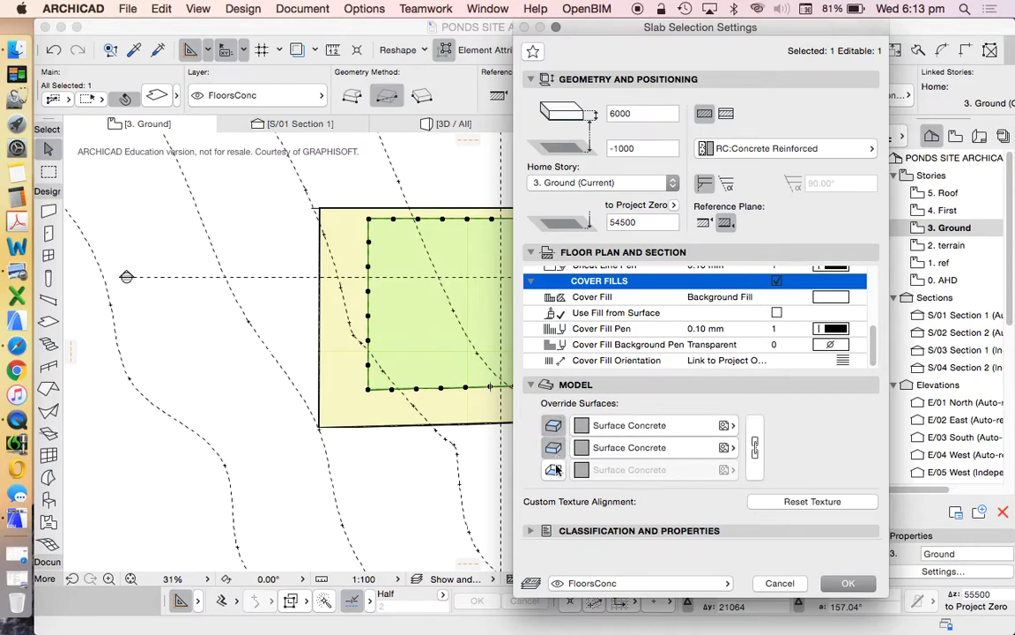
click(670, 447)
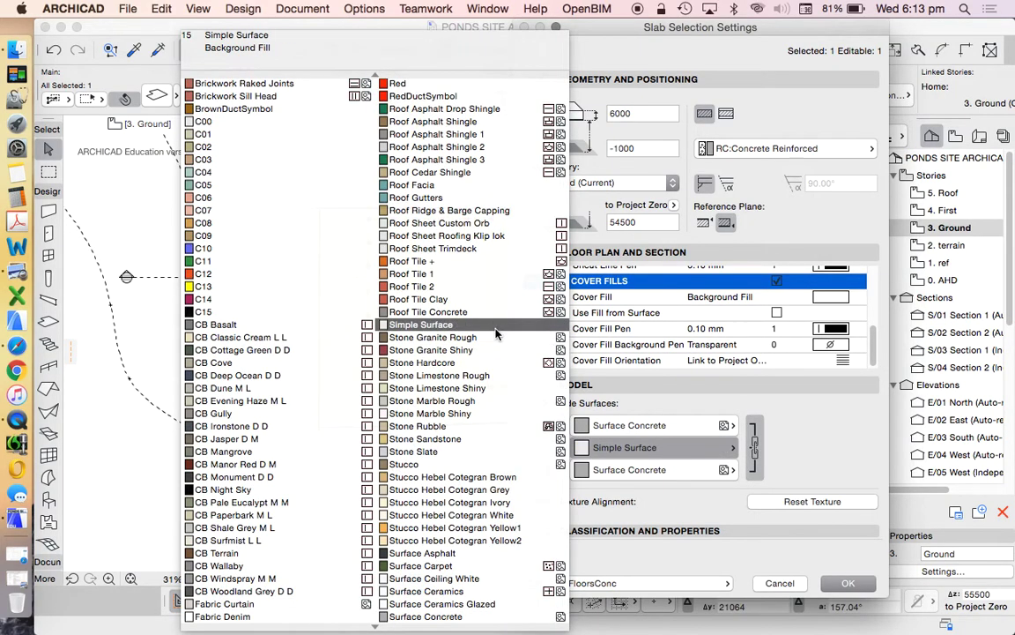
scroll(467, 220, up, 5)
click(449, 228)
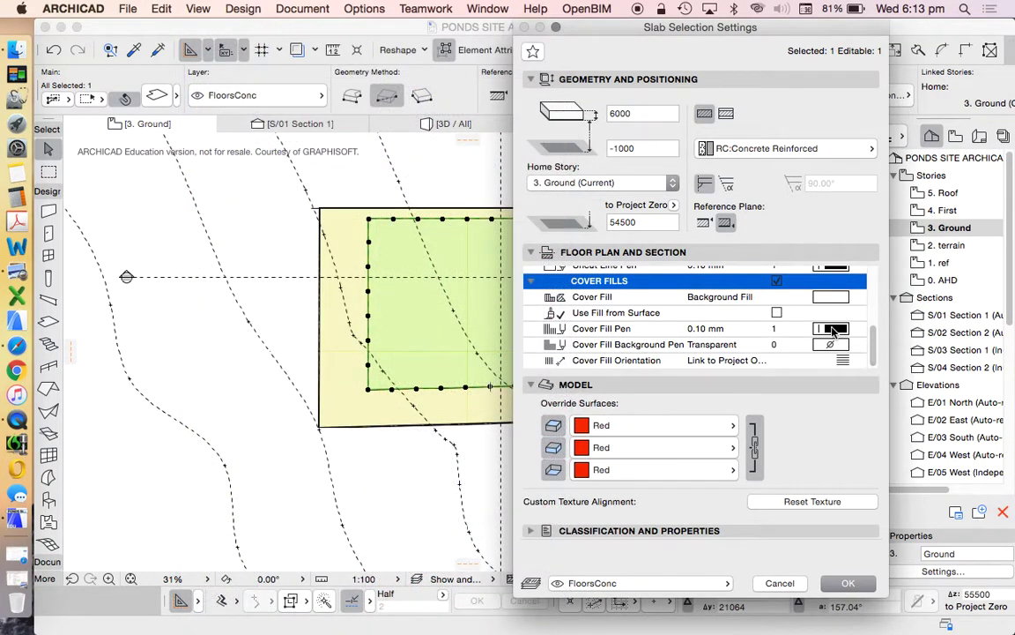
- Set the slab's cover fill to the 25 % pattern with a reddish fill pen, accept the settings and deselect the slab
click(831, 297)
click(319, 176)
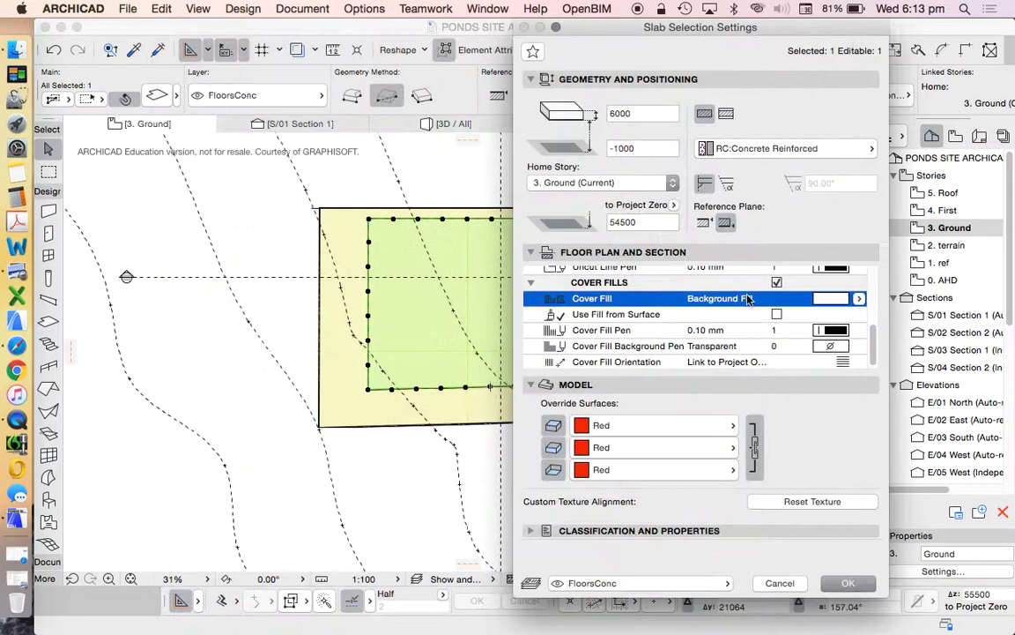
click(831, 305)
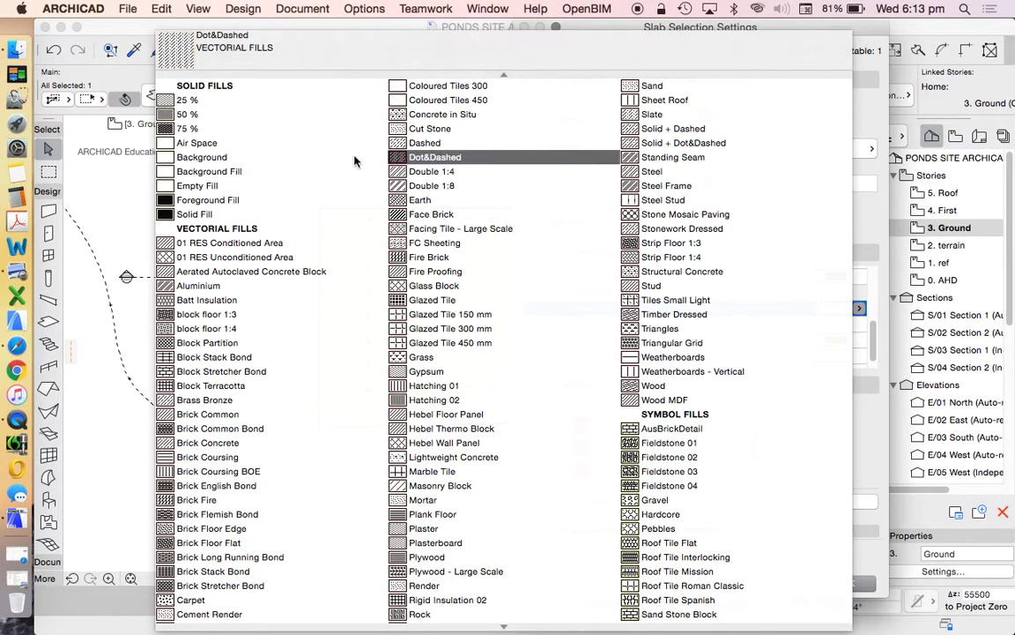
click(250, 100)
click(833, 339)
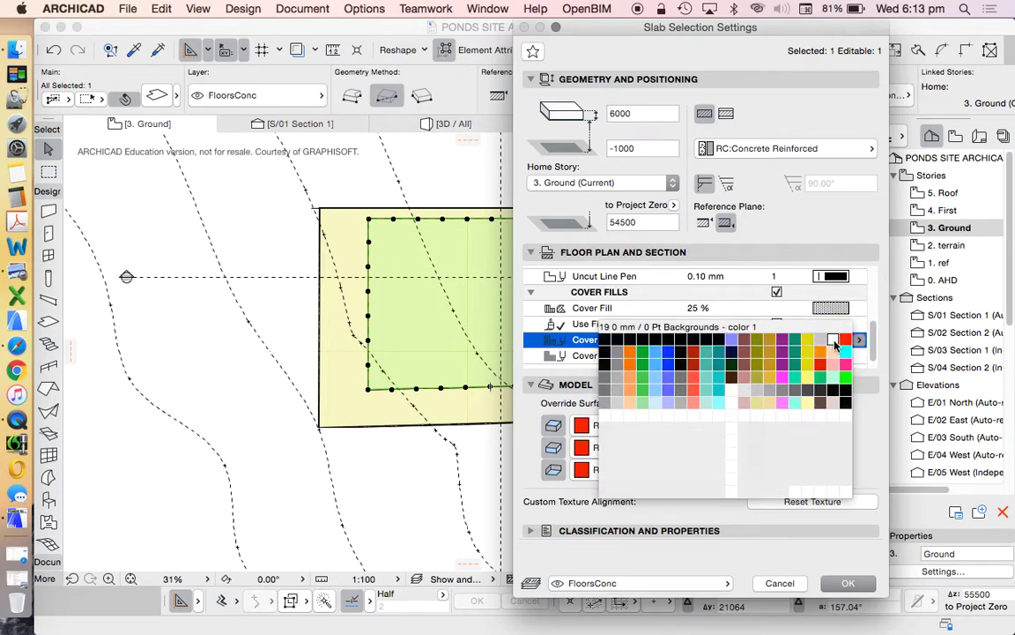
click(819, 378)
click(845, 584)
click(732, 443)
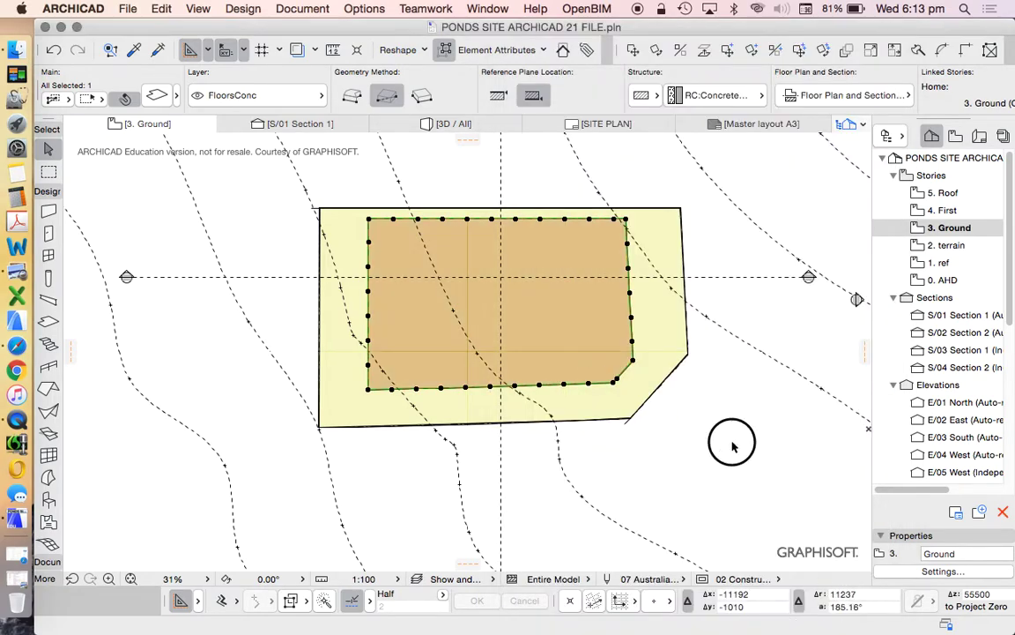
- Open the S/02 Section 2 view from its section marker on the plan with the current view settings
scroll(631, 415, down, 1)
scroll(619, 410, down, 2)
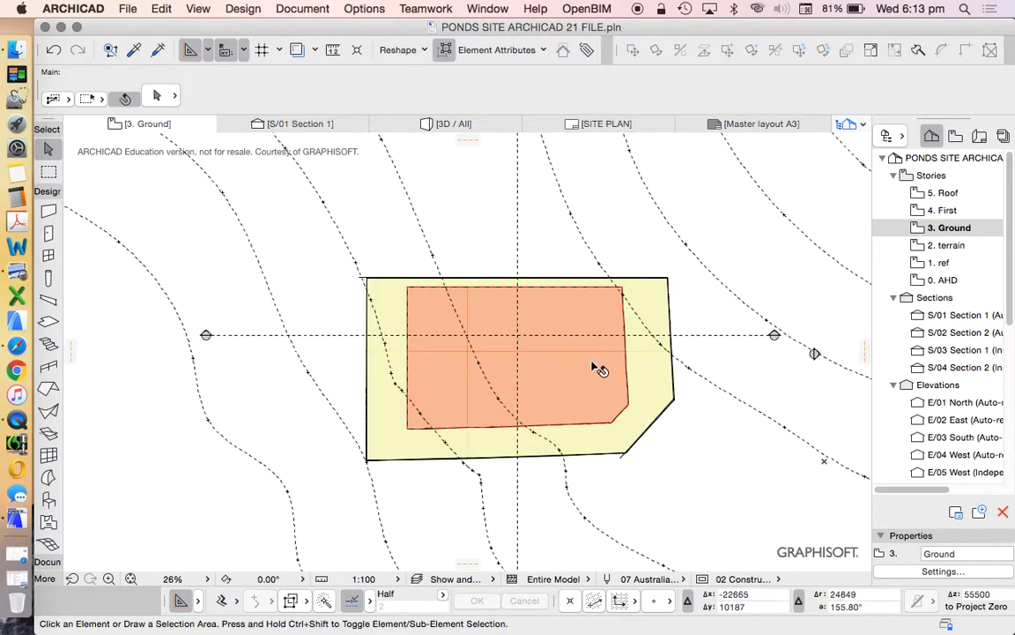
scroll(596, 367, down, 3)
scroll(624, 374, up, 2)
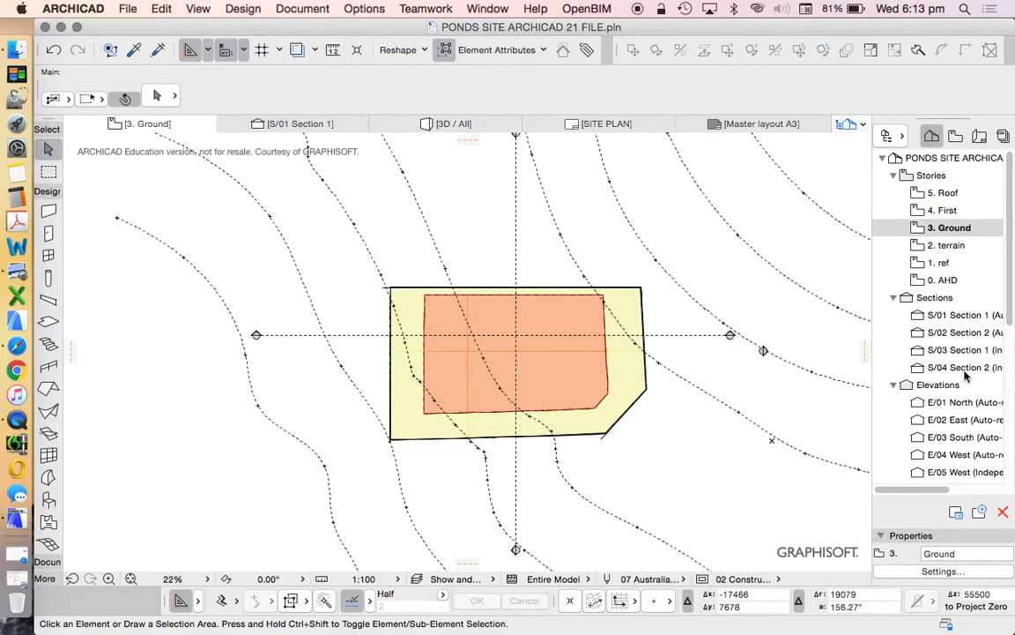
scroll(721, 330, down, 3)
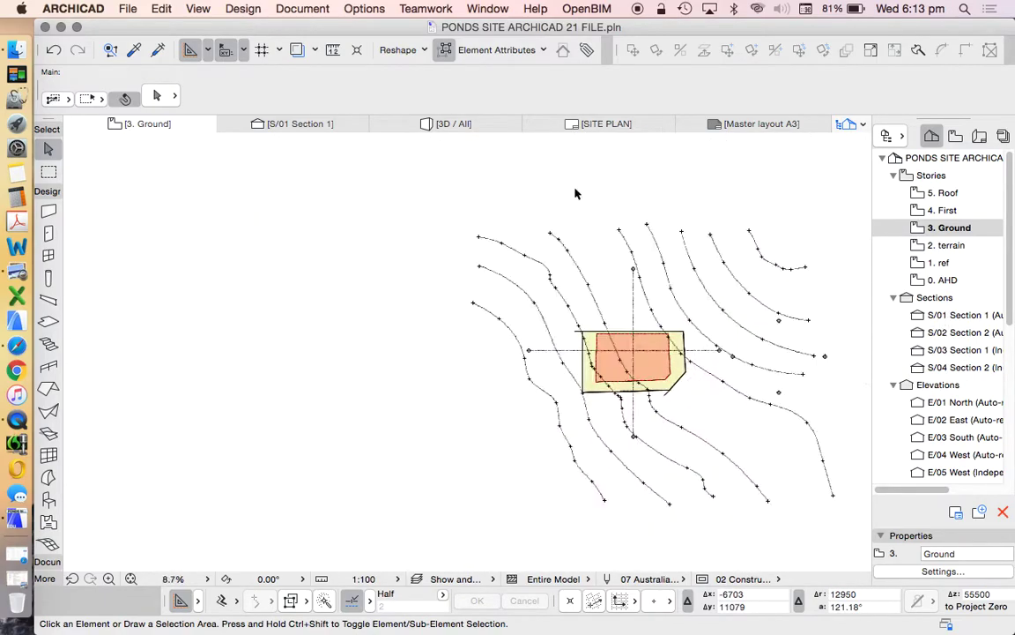
click(633, 271)
right_click(584, 243)
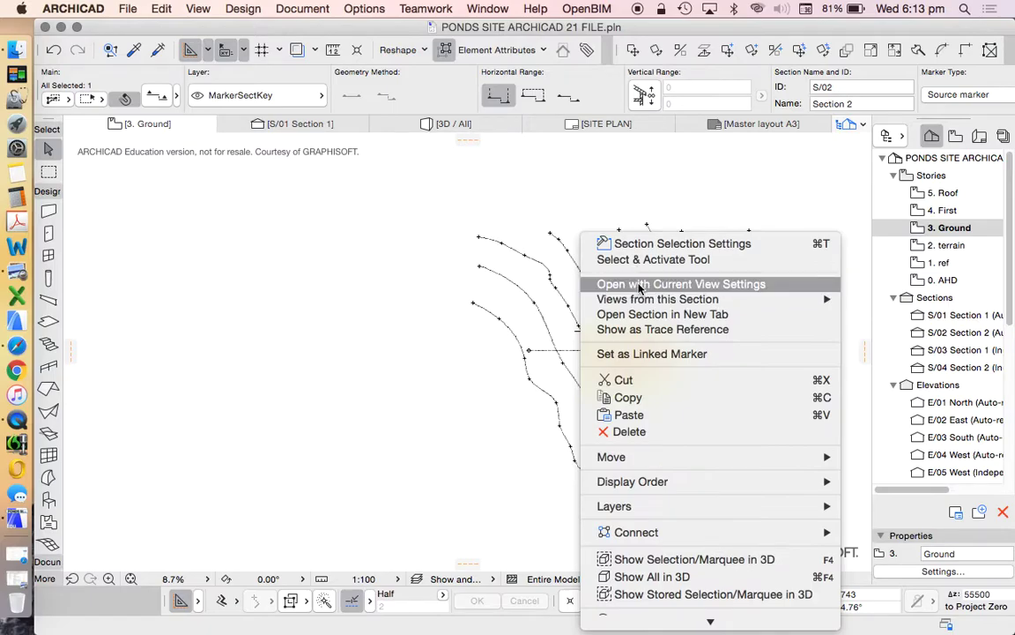
click(639, 285)
scroll(520, 295, up, 5)
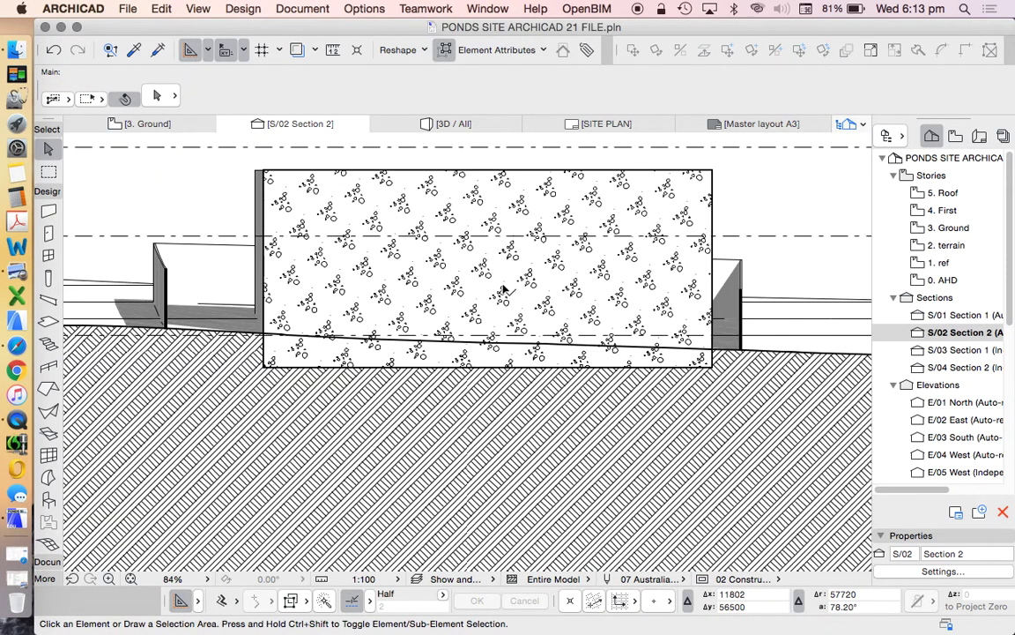
- Change the slab's building material in the section to ASC:Air Space Wall Cavity and deselect it
click(467, 199)
click(712, 95)
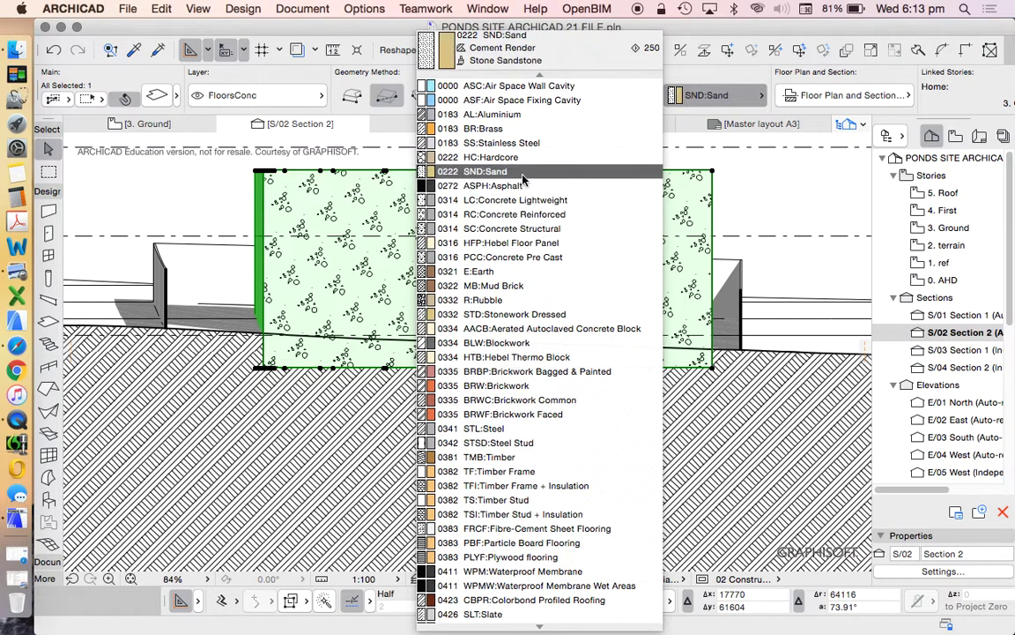
scroll(524, 180, down, 5)
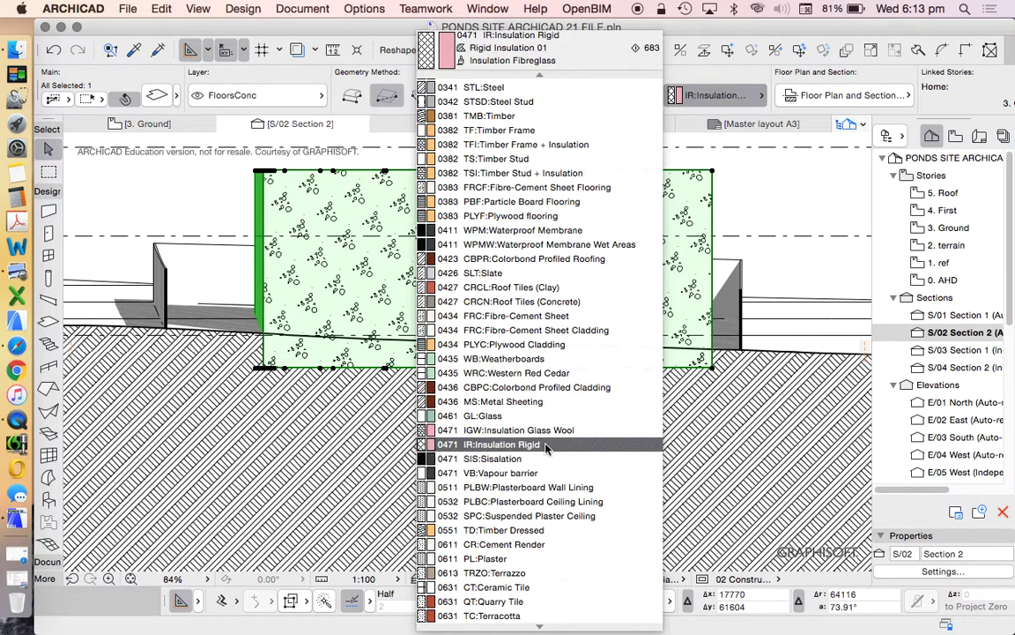
scroll(540, 415, up, 5)
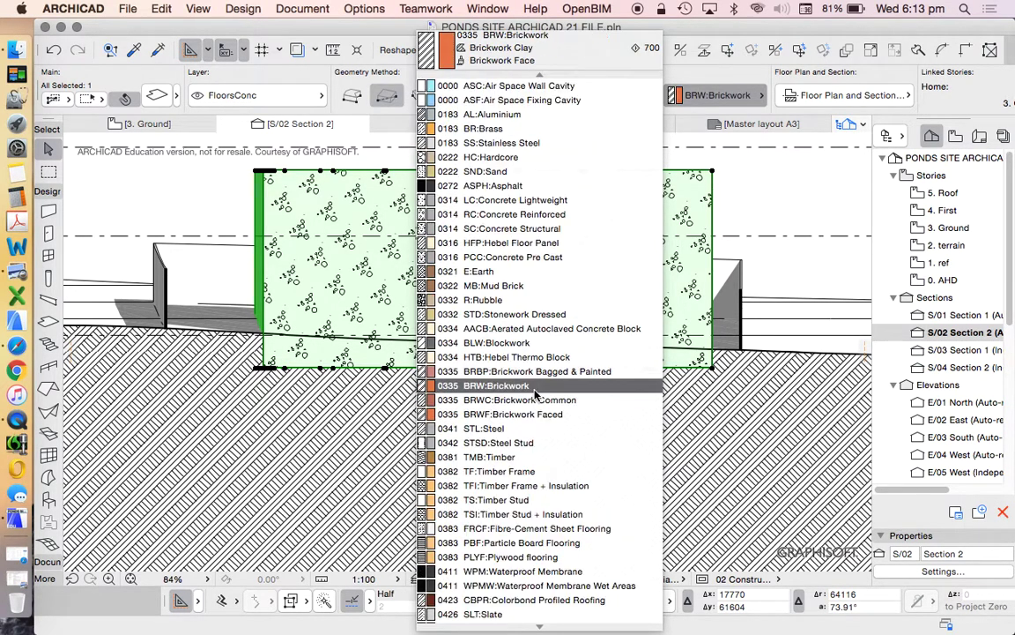
click(538, 85)
key(Escape)
- Start a vertical line in Section 2 from the point where the ground surface meets the slab's left edge
scroll(476, 320, down, 3)
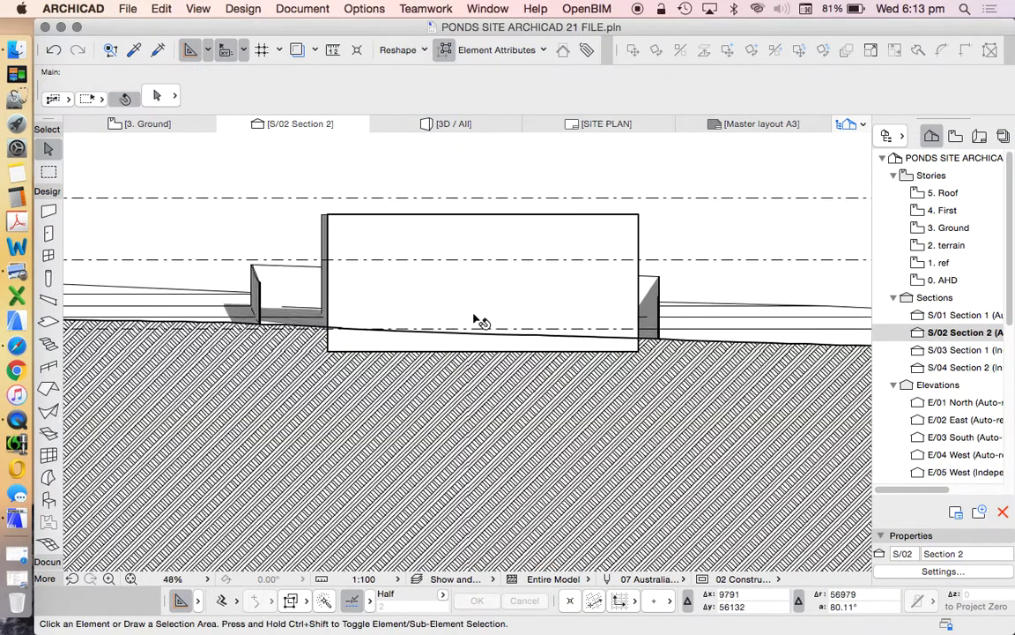
scroll(476, 320, up, 2)
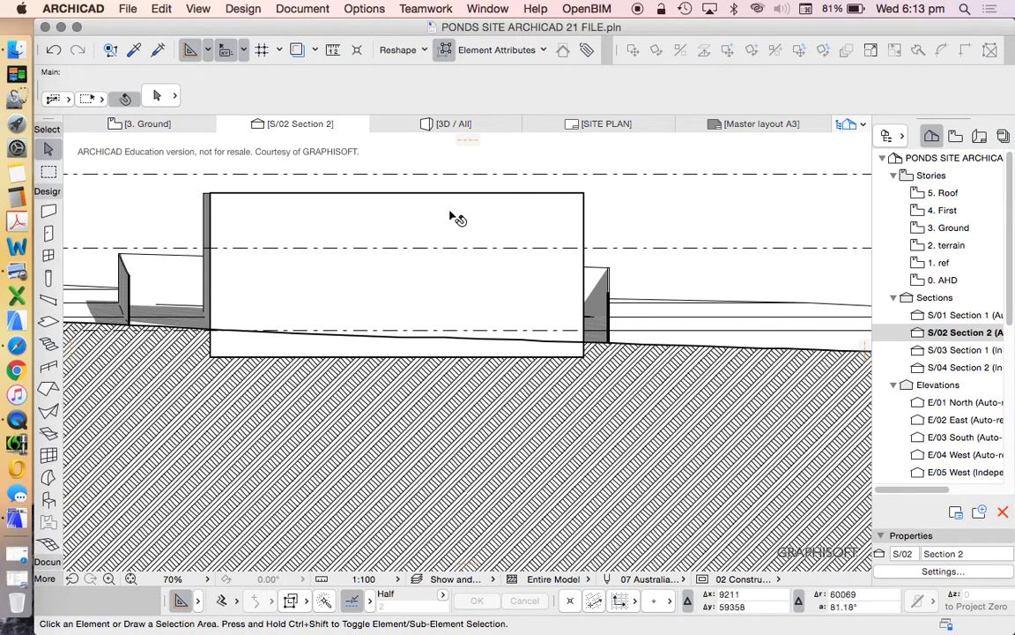
scroll(426, 358, down, 3)
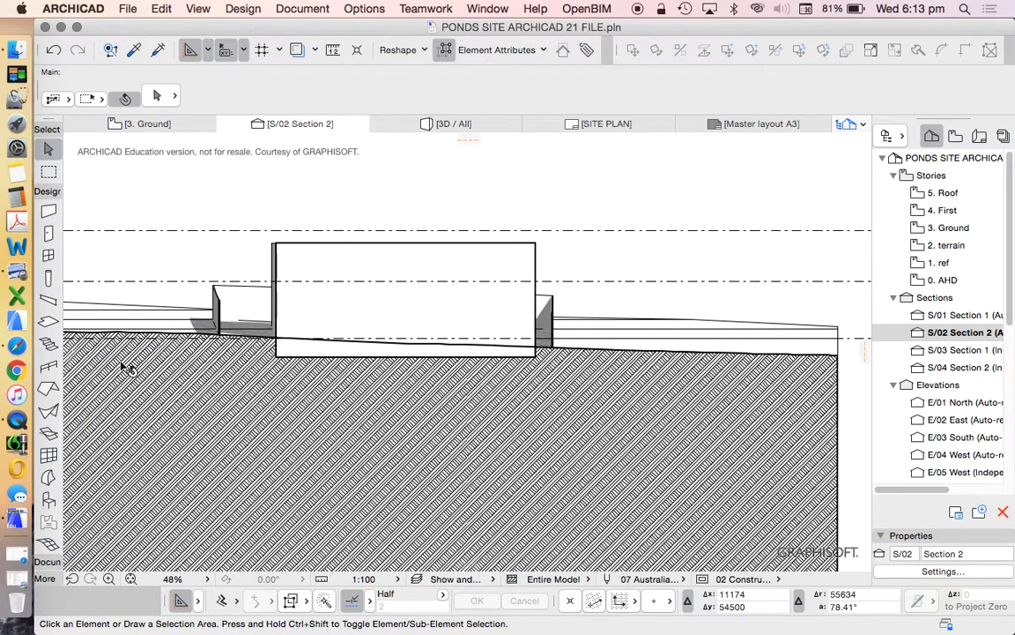
click(46, 561)
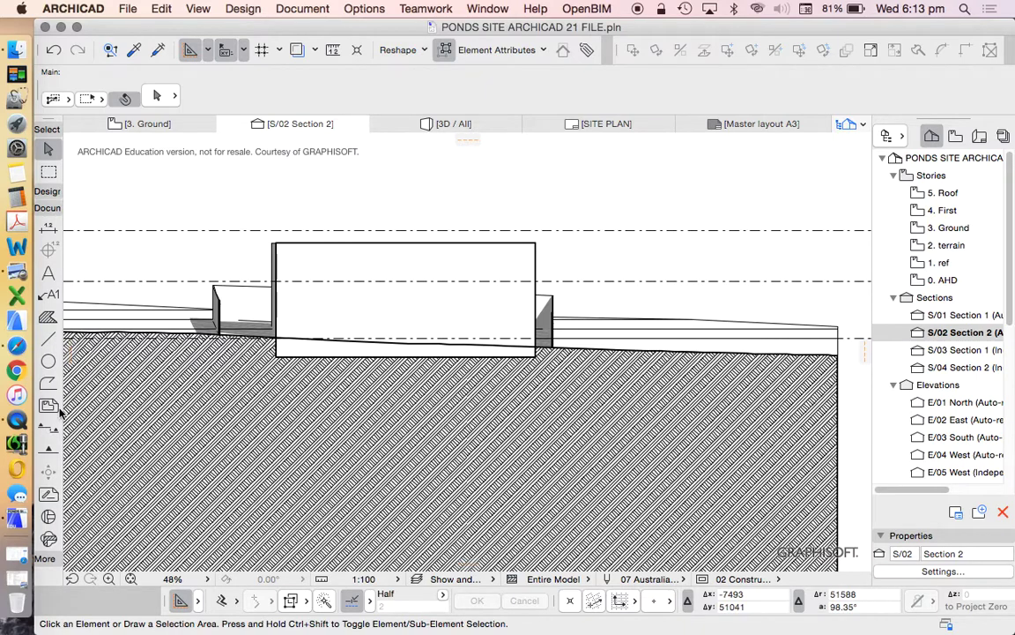
click(49, 383)
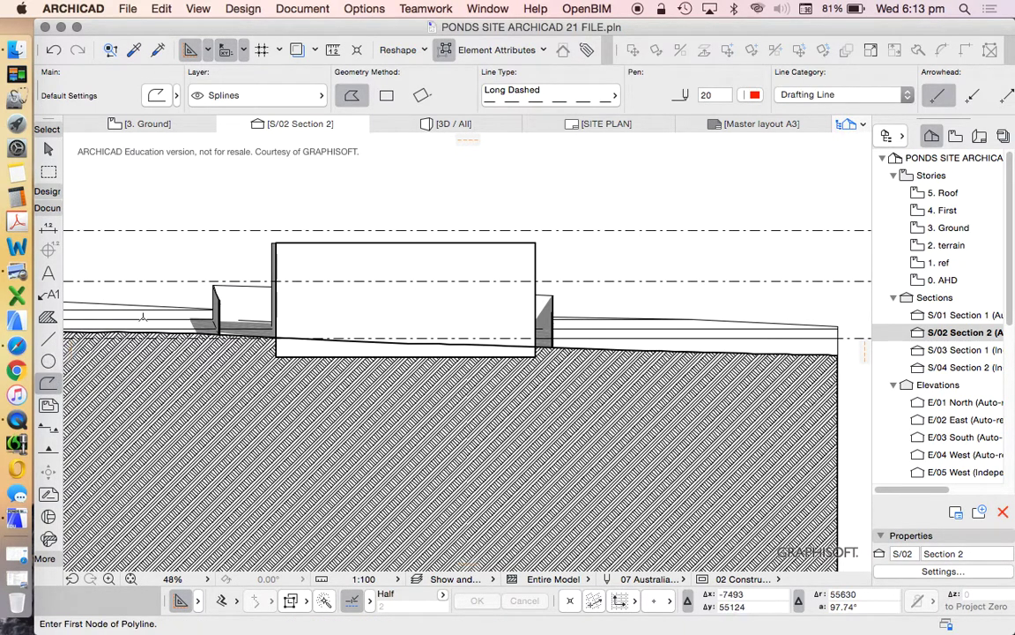
scroll(272, 317, up, 5)
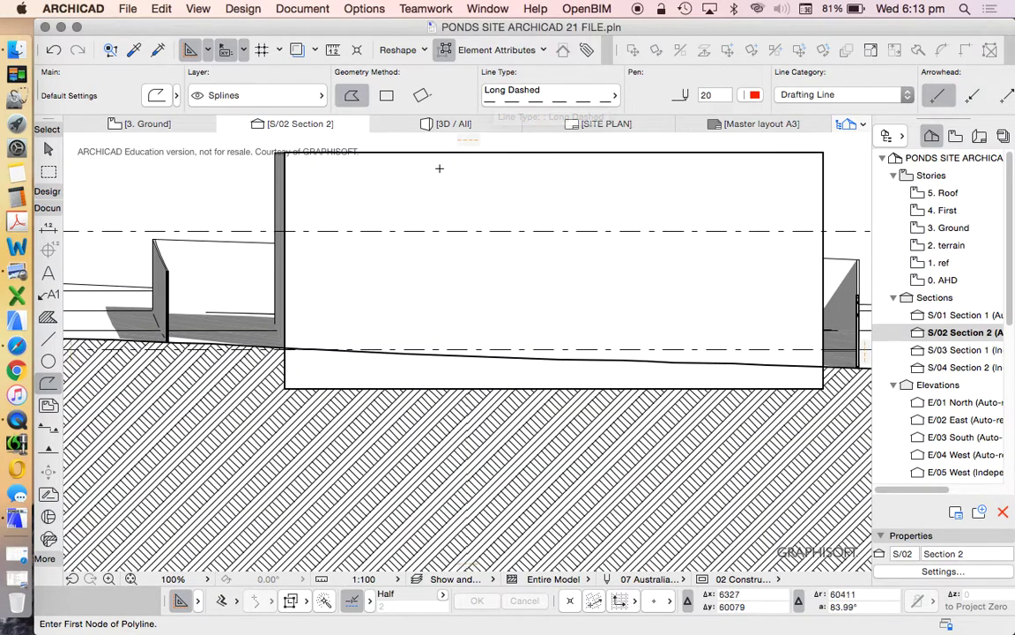
click(48, 339)
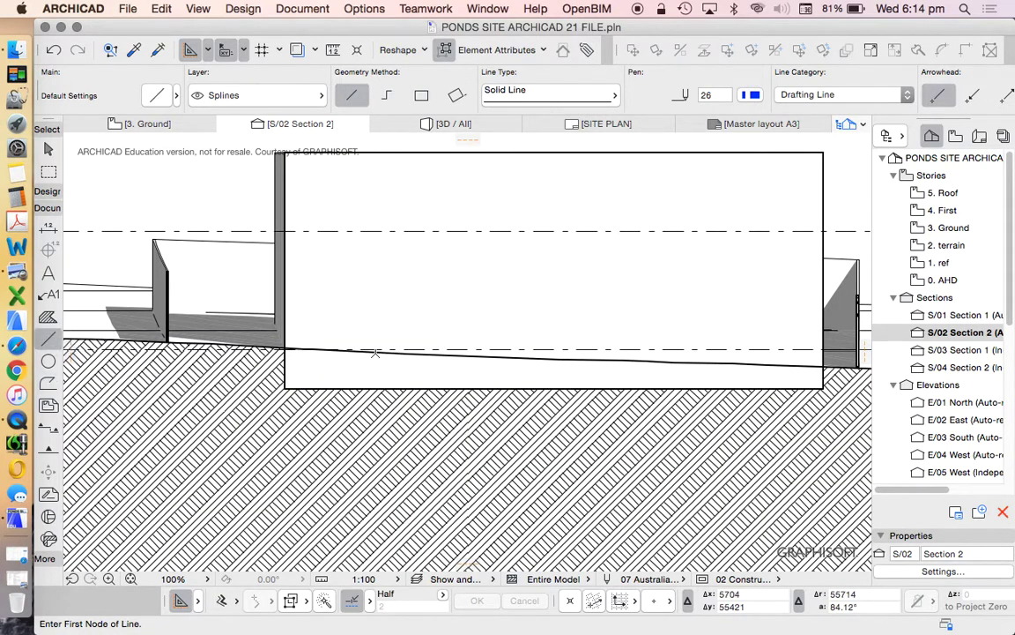
scroll(294, 327, up, 2)
scroll(362, 379, up, 6)
click(362, 375)
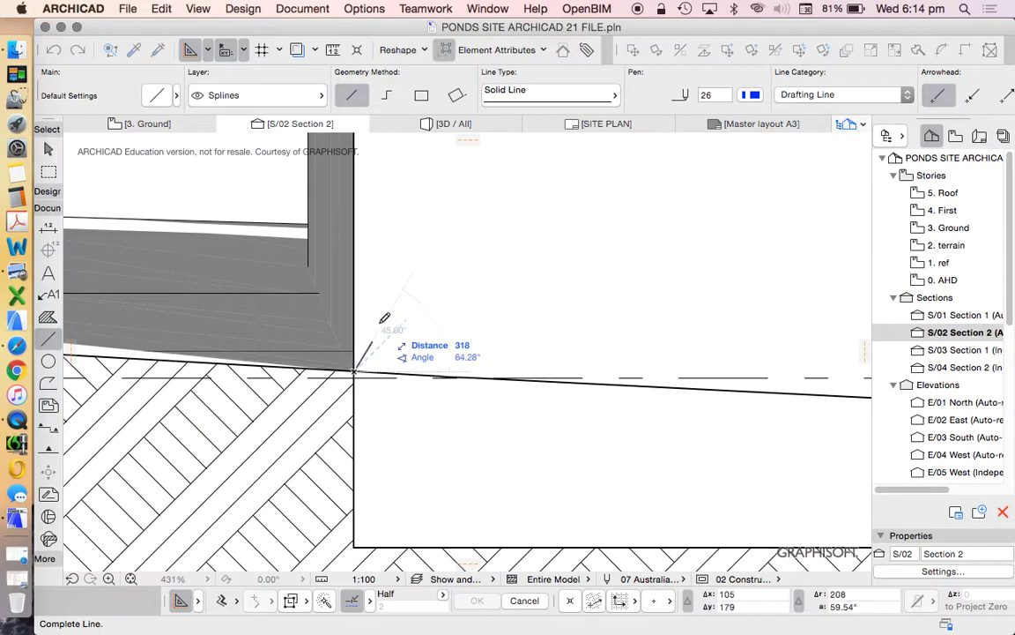
scroll(377, 473, down, 7)
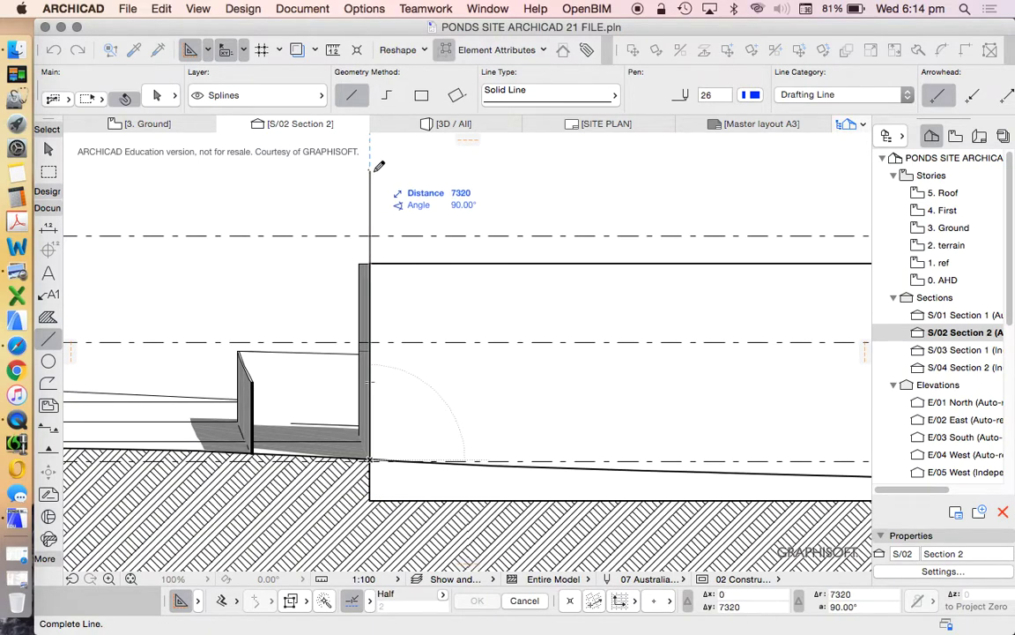
- Set the line to red pen 20 with the Dashed line type and end it vertically above the slab's top
click(749, 94)
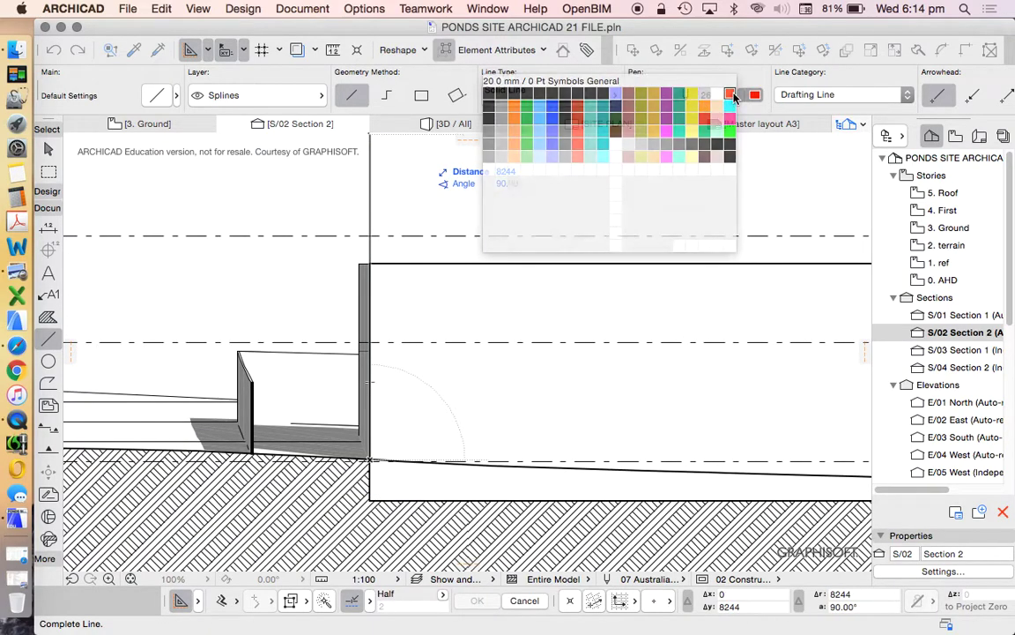
click(491, 113)
click(494, 90)
click(639, 91)
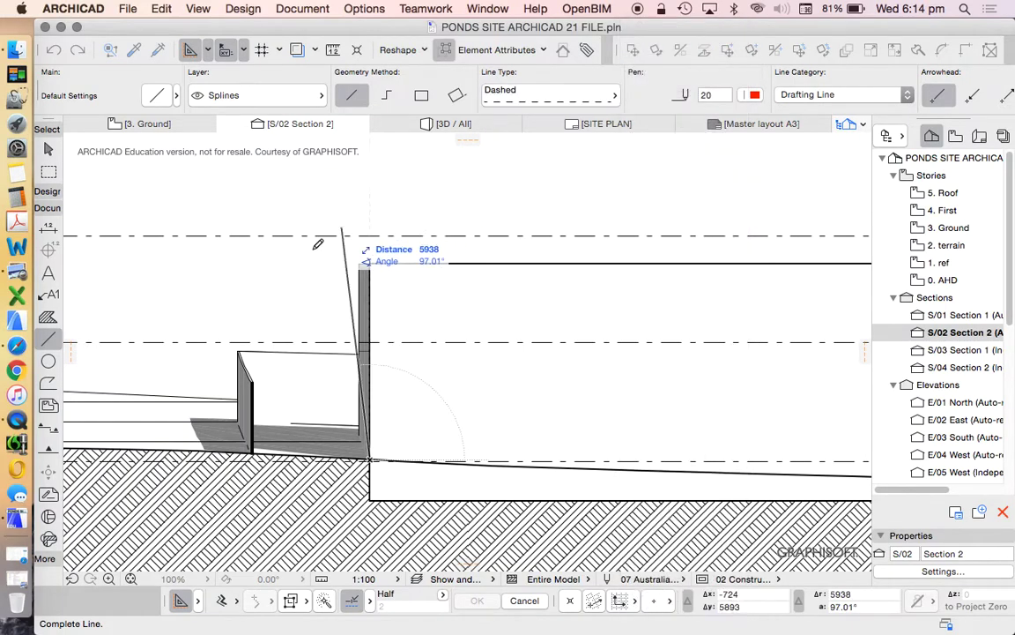
click(378, 198)
- Draw a matching vertical dashed line from the ground at the slab's right edge to above its top
scroll(266, 258, down, 3)
scroll(397, 339, up, 6)
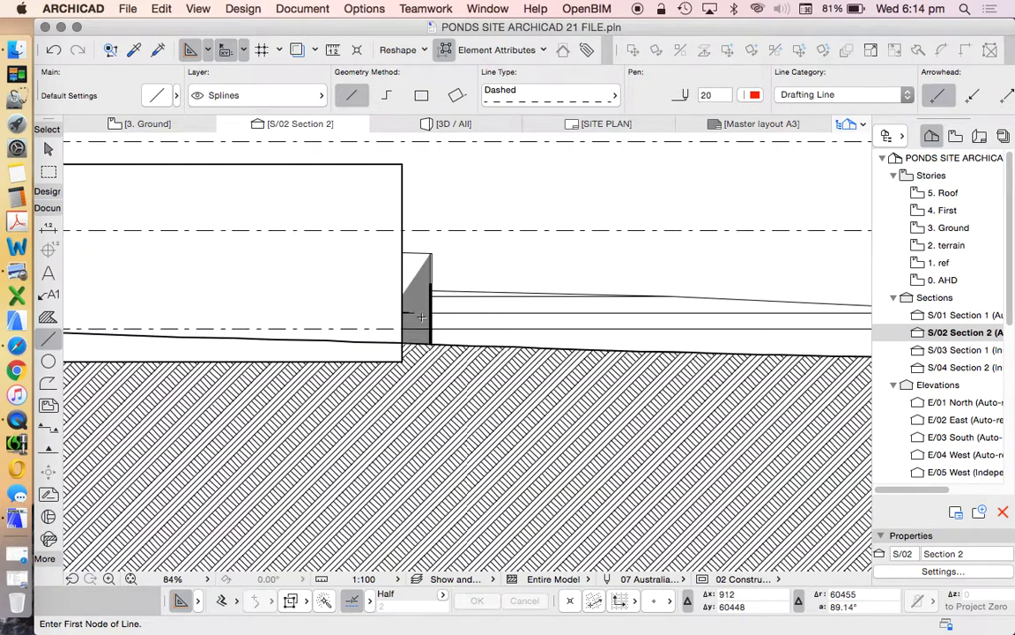
click(371, 377)
scroll(406, 412, down, 5)
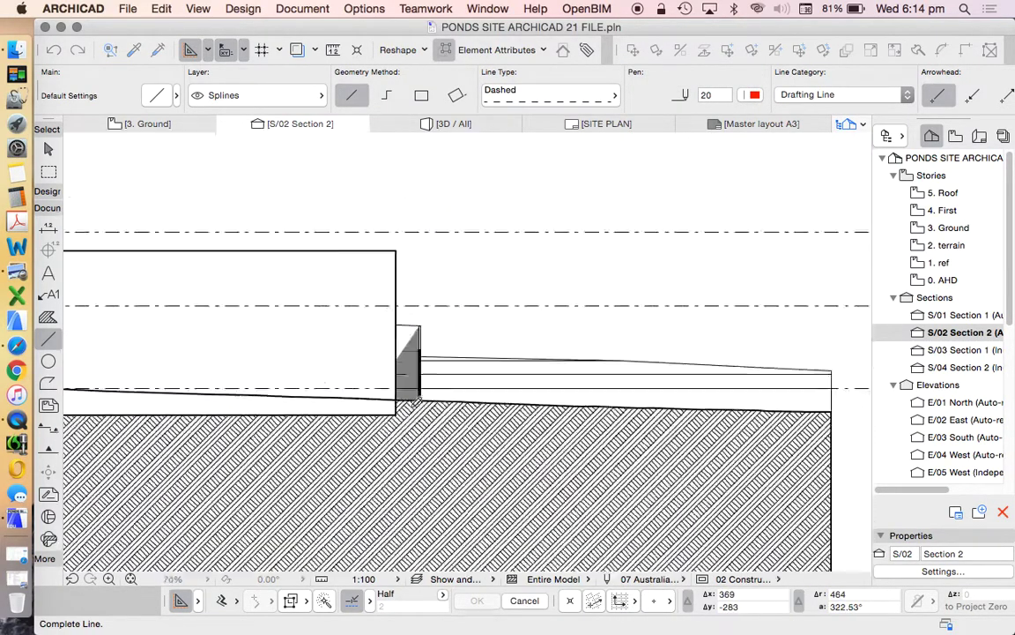
click(399, 194)
scroll(529, 254, down, 4)
scroll(431, 258, up, 1)
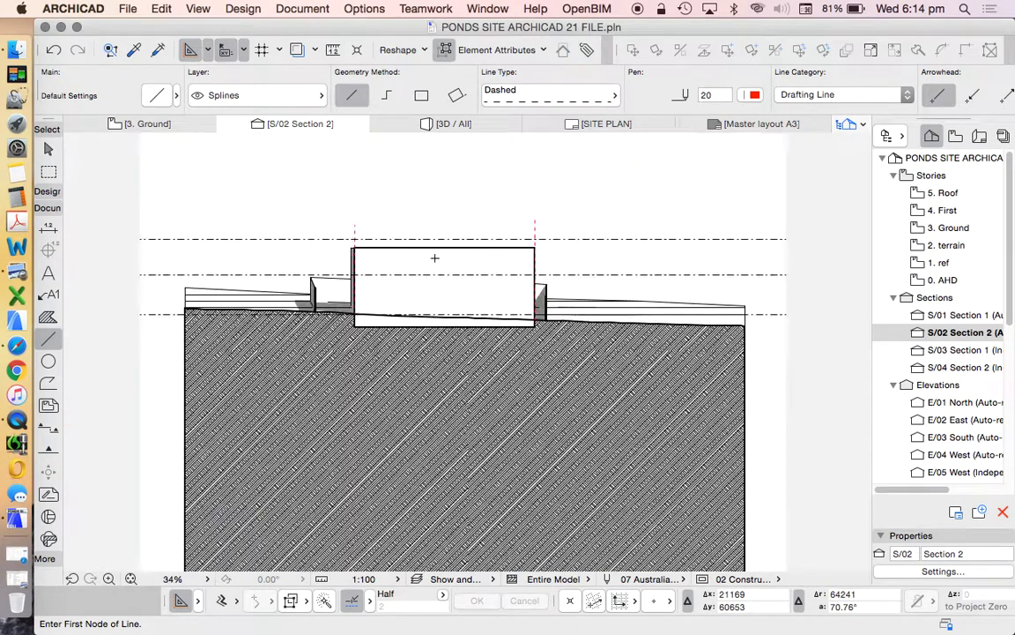
- Return to the 3. Ground floor plan, leave the Line tool and clear the selection
double_click(913, 230)
scroll(643, 342, up, 4)
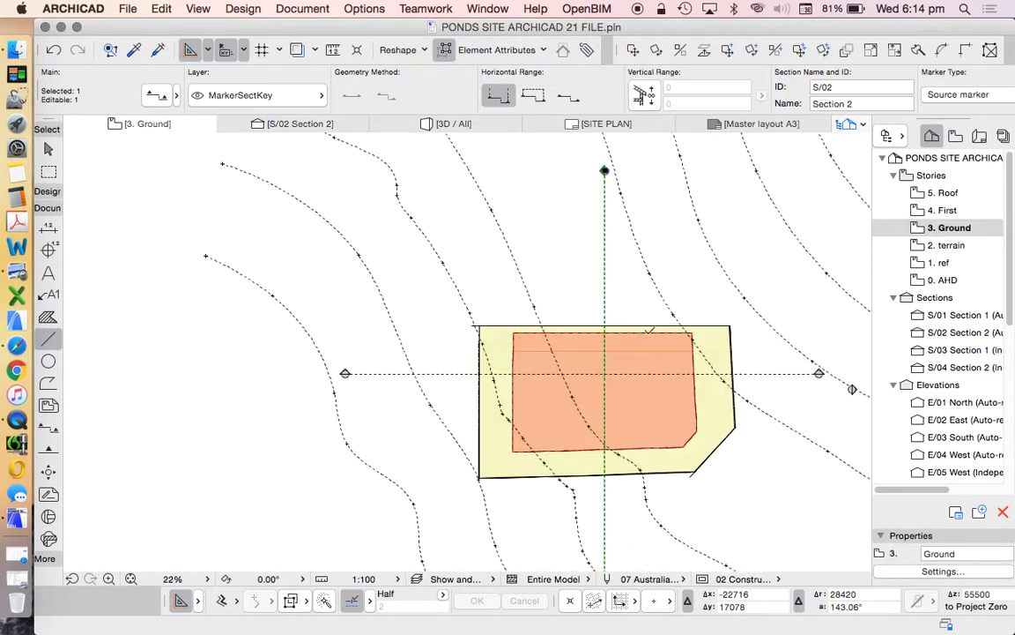
scroll(853, 388, up, 1)
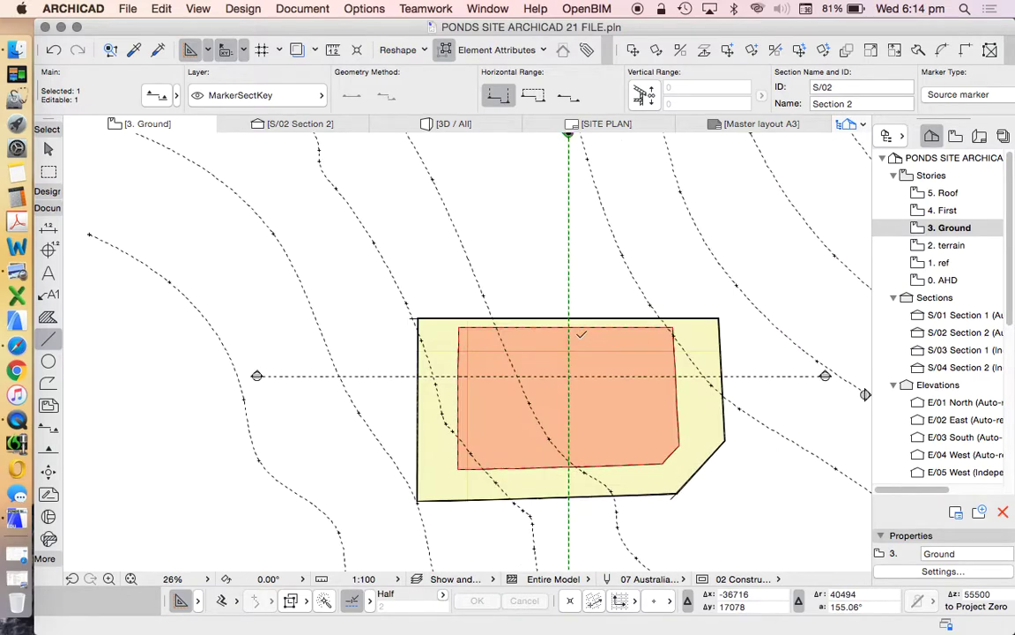
click(627, 343)
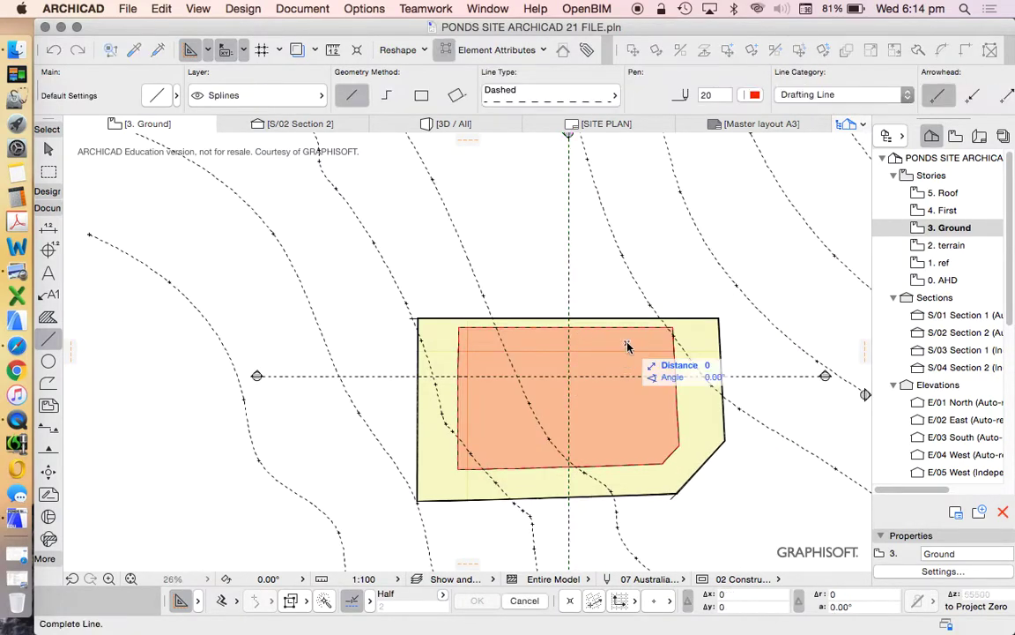
key(Escape)
key(Escape)
- Open the S/01 Section 1 view from its horizontal section marker on the plan
click(631, 339)
click(437, 360)
scroll(445, 365, down, 1)
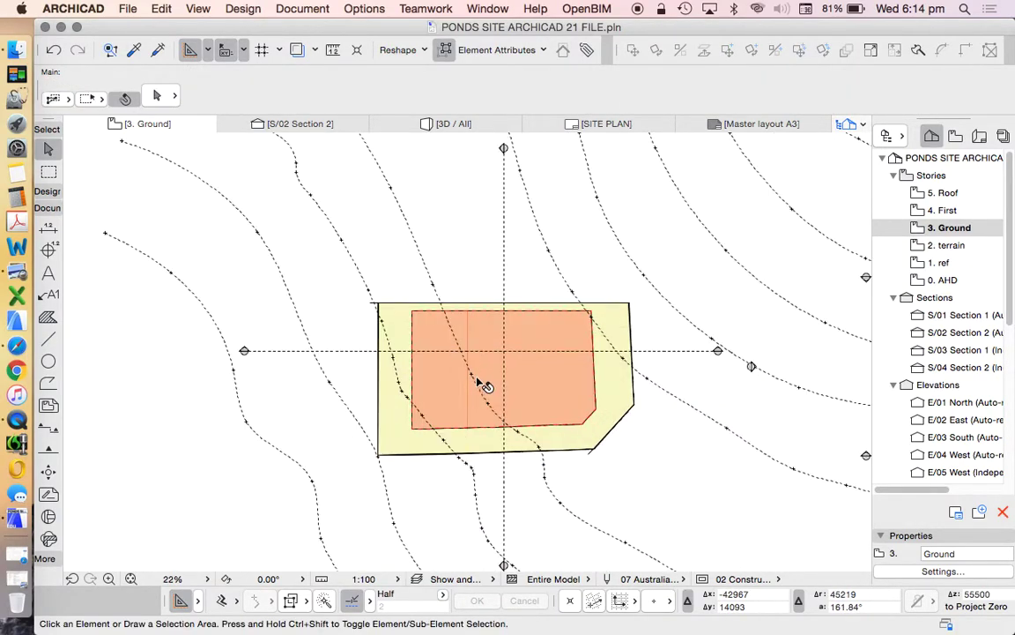
right_click(353, 351)
click(410, 353)
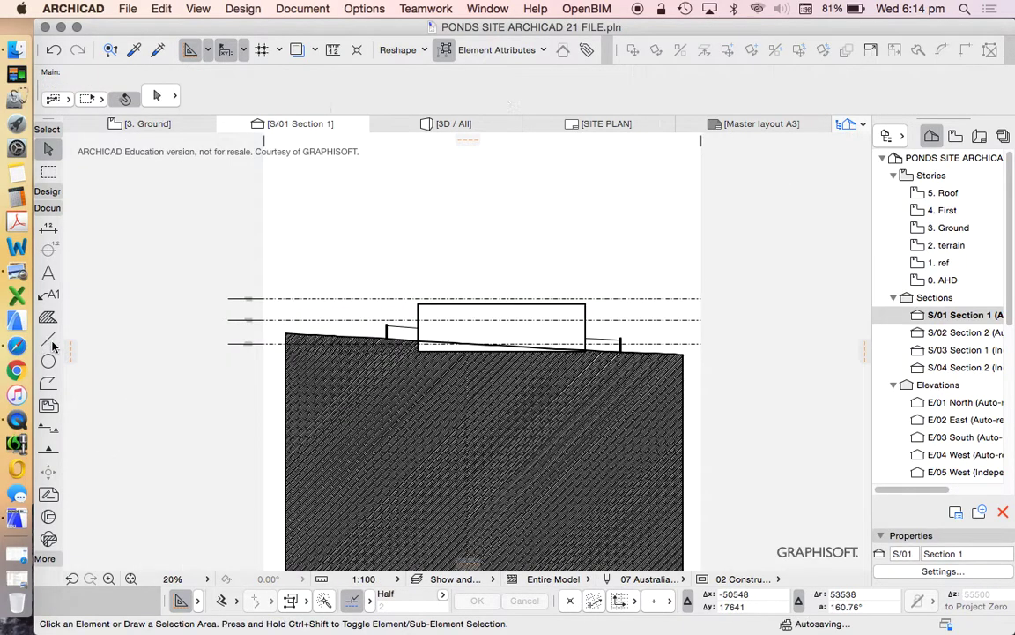
- Draw a vertical red dashed line in Section 1 from the ground at the slab's left edge to above its top
click(49, 339)
scroll(417, 337, up, 6)
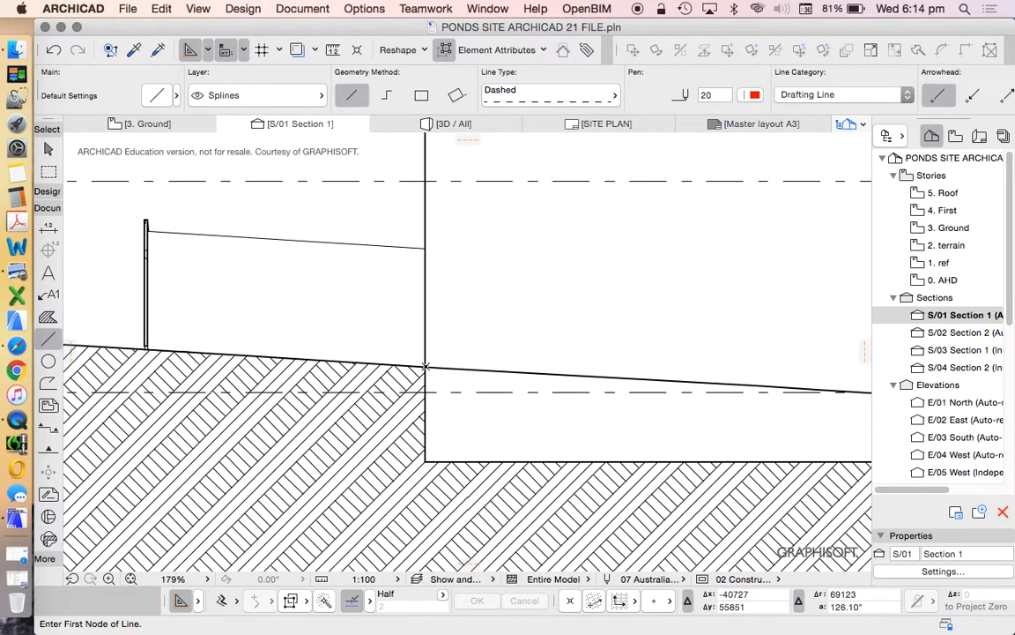
click(425, 367)
scroll(425, 367, down, 3)
click(424, 199)
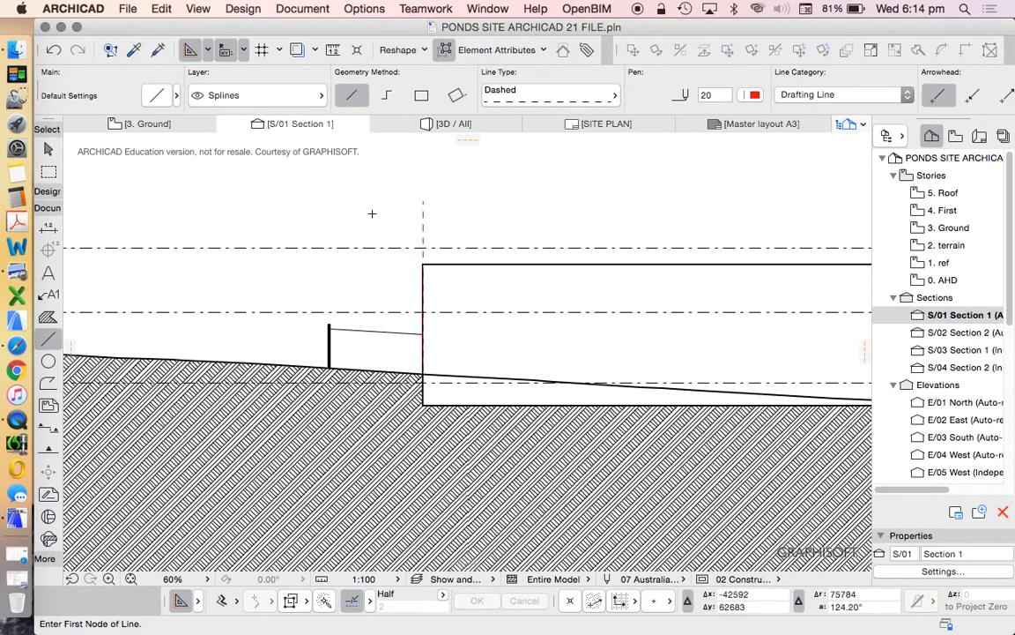
- Draw a vertical red dashed line in Section 1 from the ground at the slab's right edge to above its top
scroll(372, 214, down, 5)
scroll(519, 346, up, 7)
scroll(509, 332, up, 6)
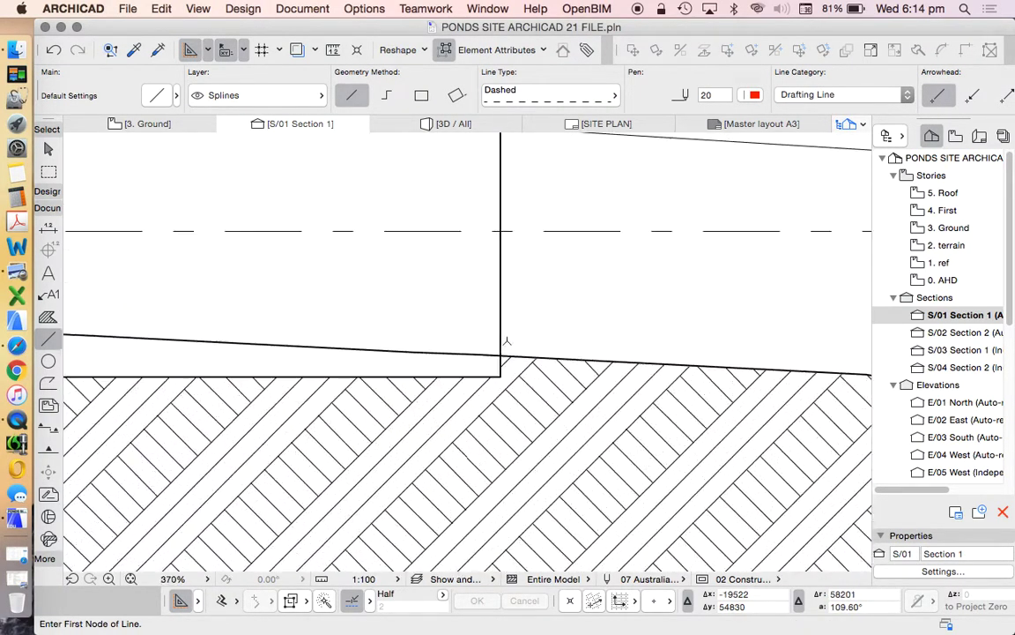
click(507, 338)
scroll(516, 330, down, 8)
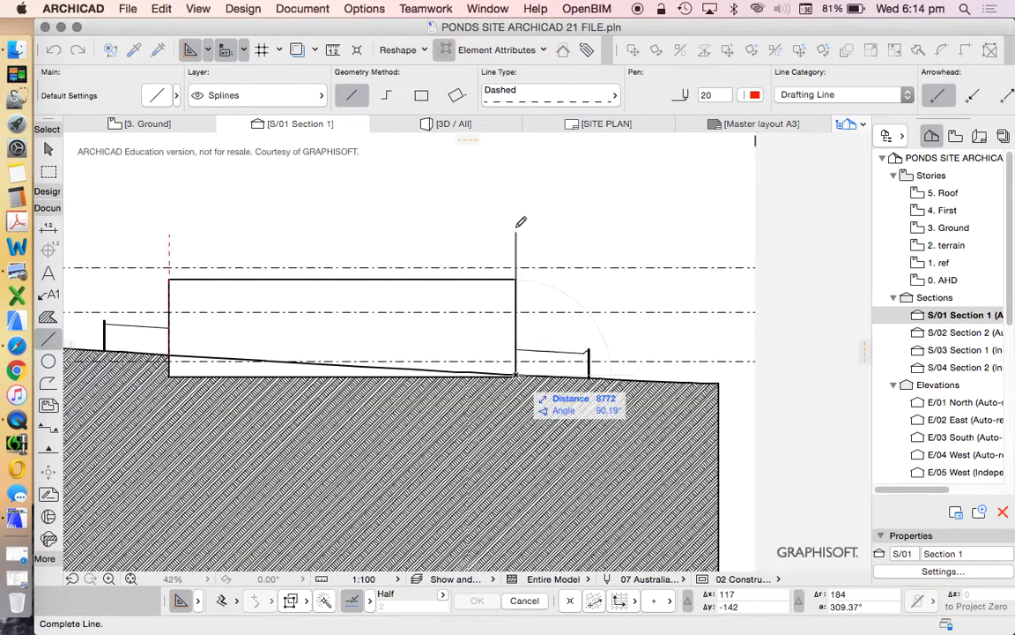
click(518, 201)
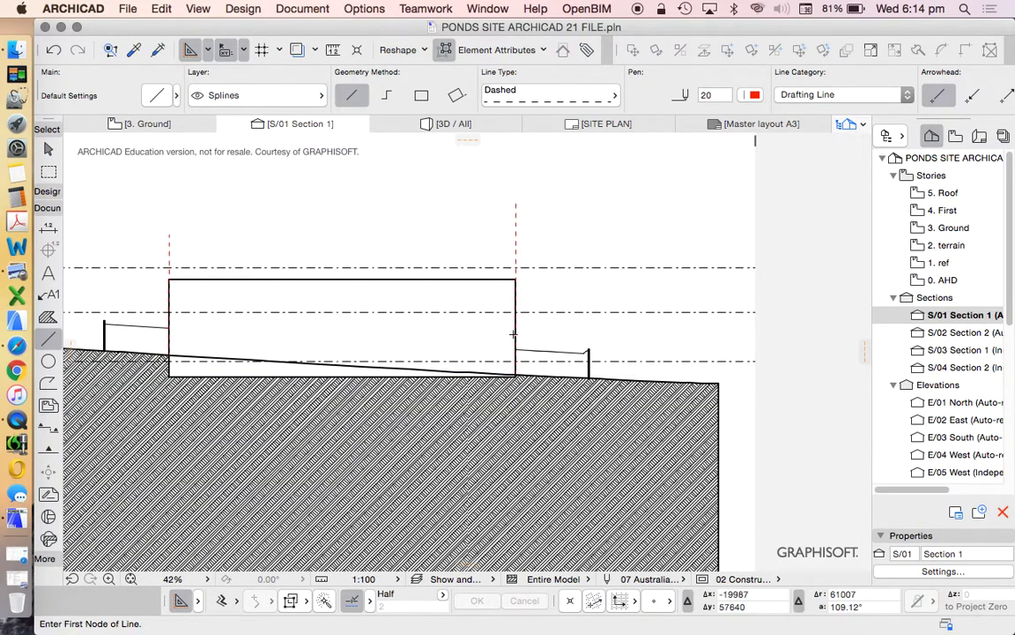
scroll(631, 401, down, 1)
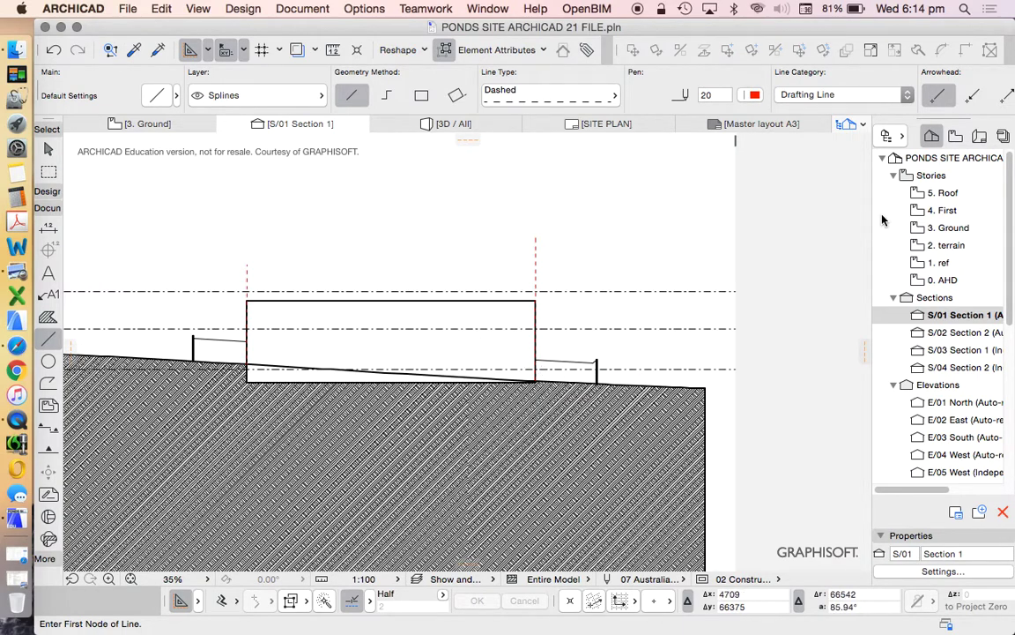
- Go back to the 3. Ground plan and open S/02 Section 2 from its vertical section marker
click(948, 229)
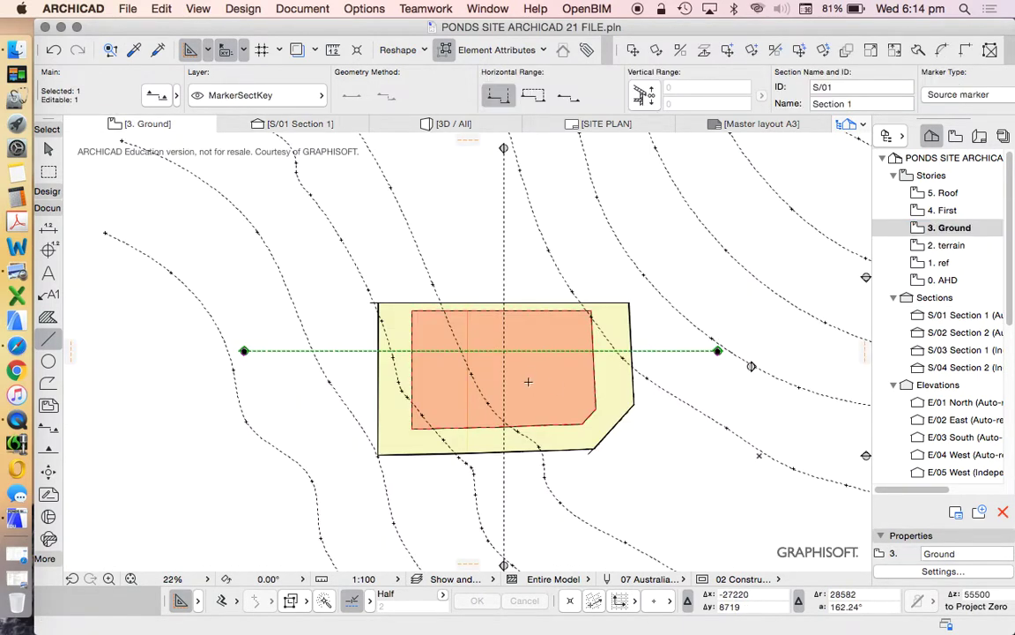
scroll(528, 379, down, 3)
key(Escape)
key(Escape)
click(513, 242)
right_click(466, 226)
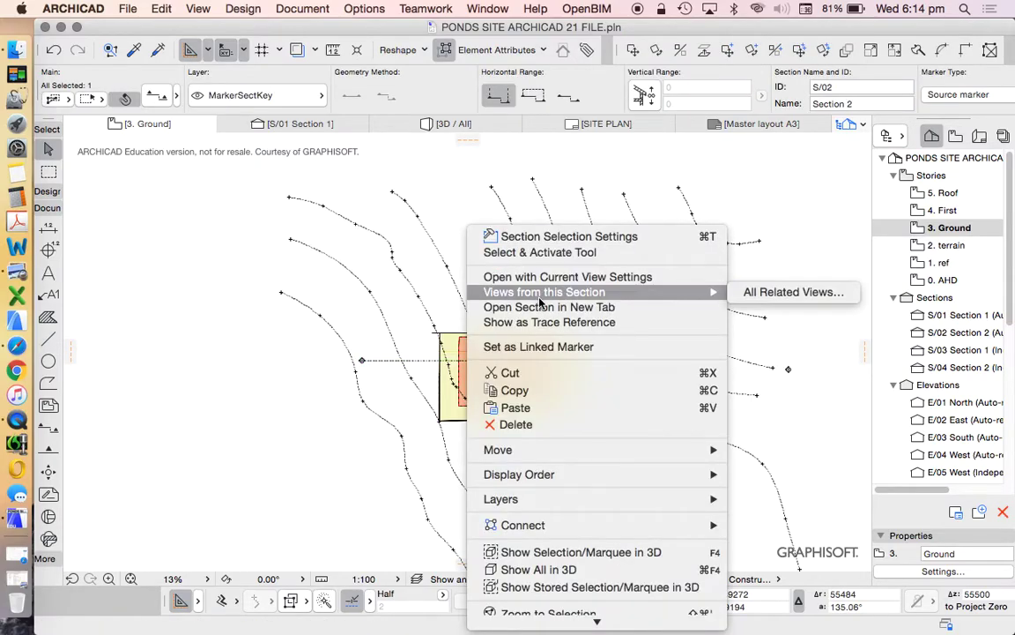
click(540, 307)
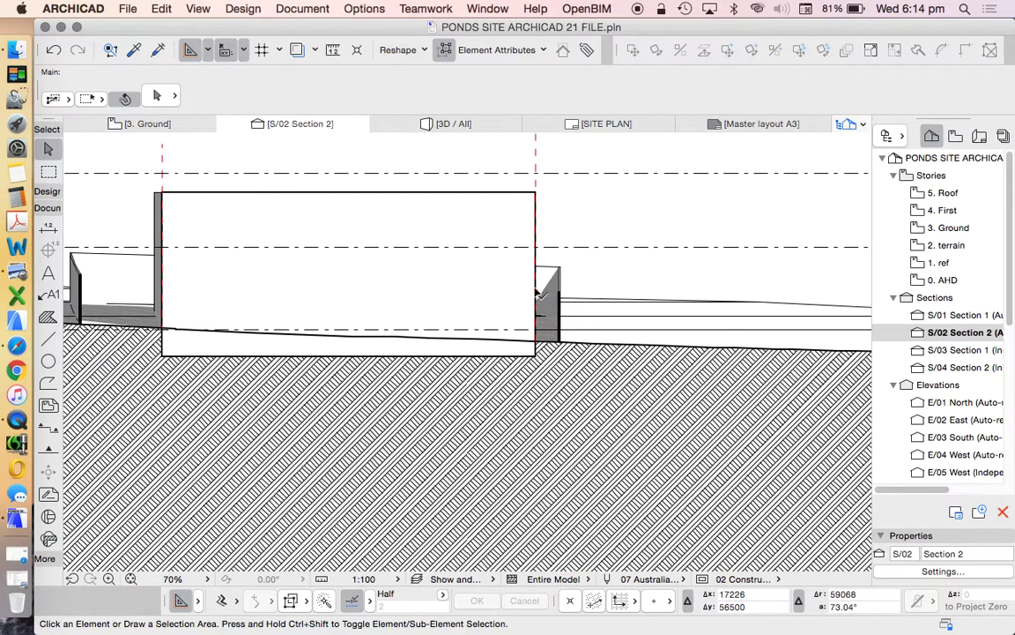
- Draw a horizontal red dashed line from the ground at the slab's left edge to beyond the right-hand boundary fence
scroll(198, 313, down, 2)
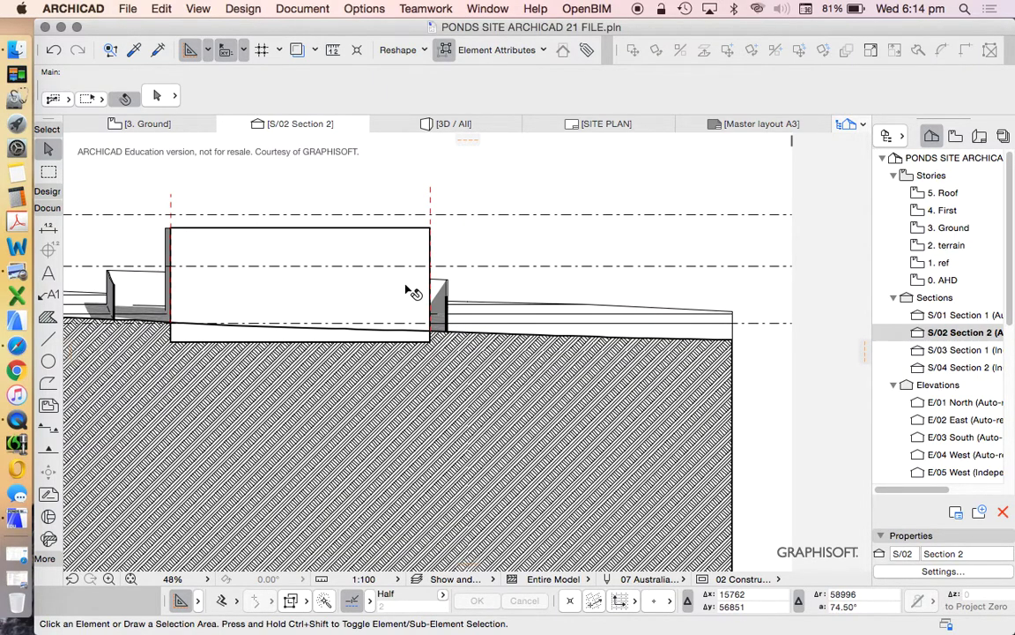
scroll(407, 291, up, 5)
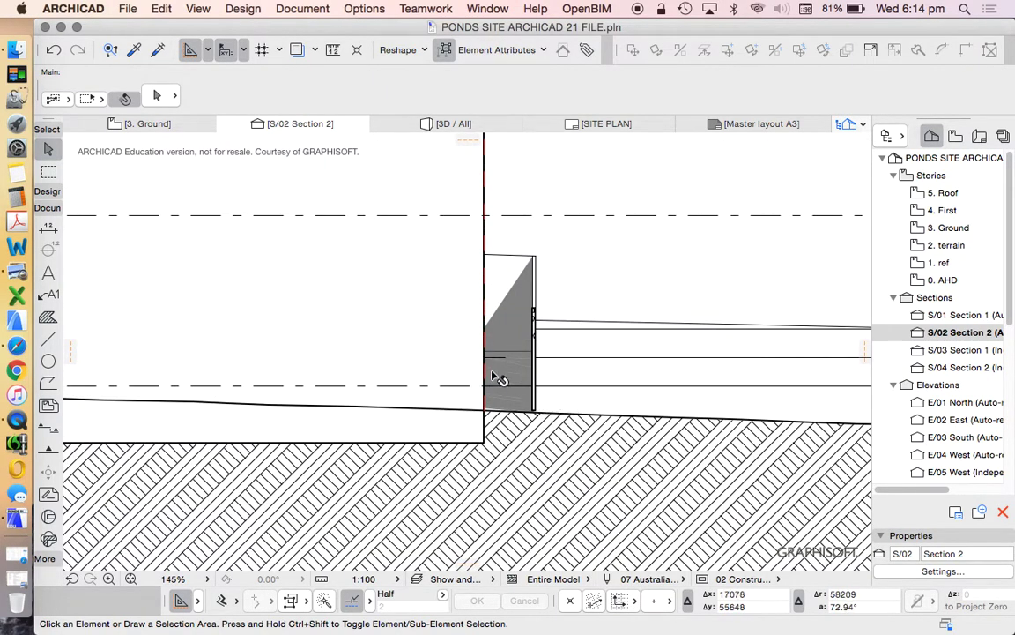
scroll(499, 377, down, 4)
click(47, 338)
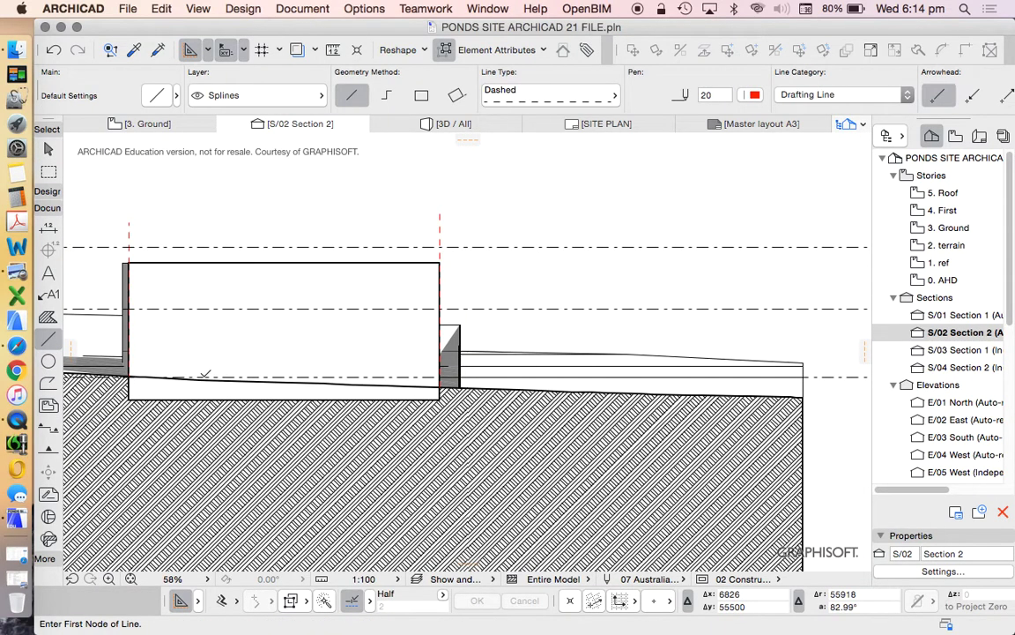
scroll(205, 374, up, 2)
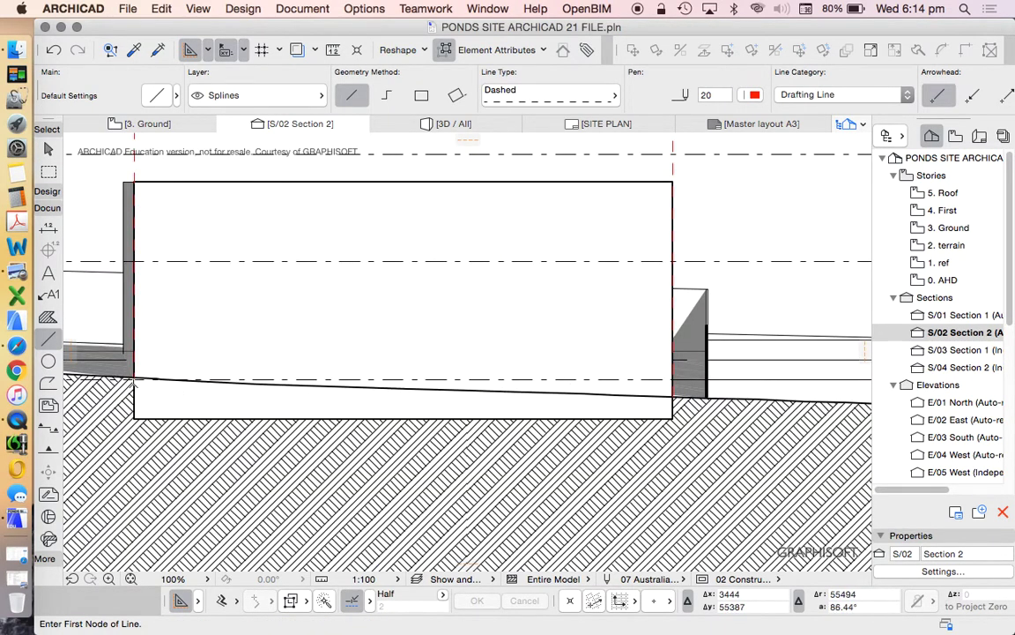
click(136, 377)
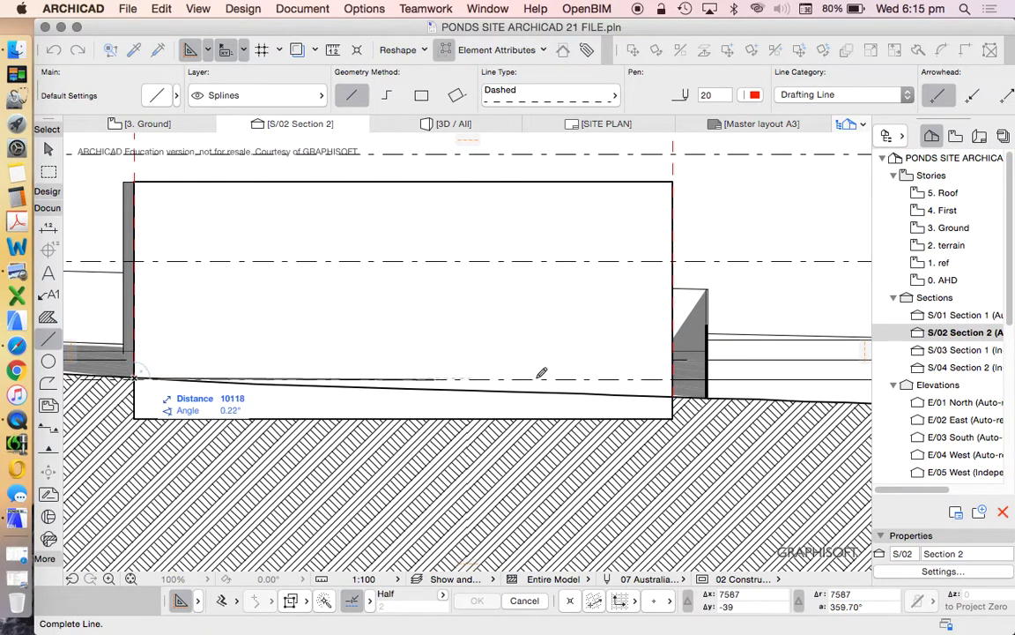
click(757, 378)
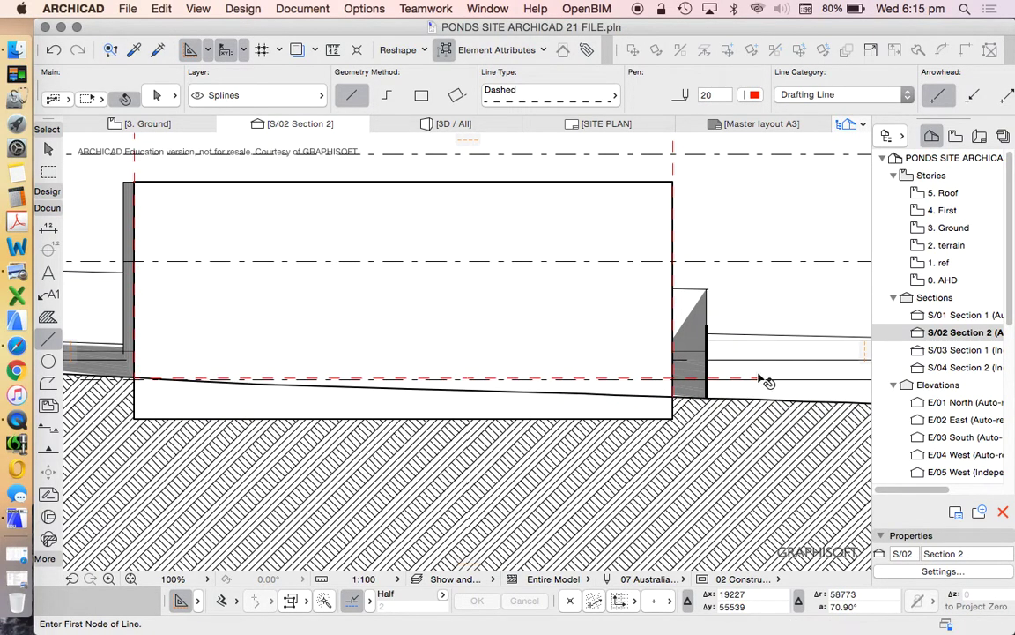
key(Escape)
- Copy the horizontal red dashed ground line vertically upward by 3000 mm in Section 2
drag(647, 378, 654, 237)
key(Escape)
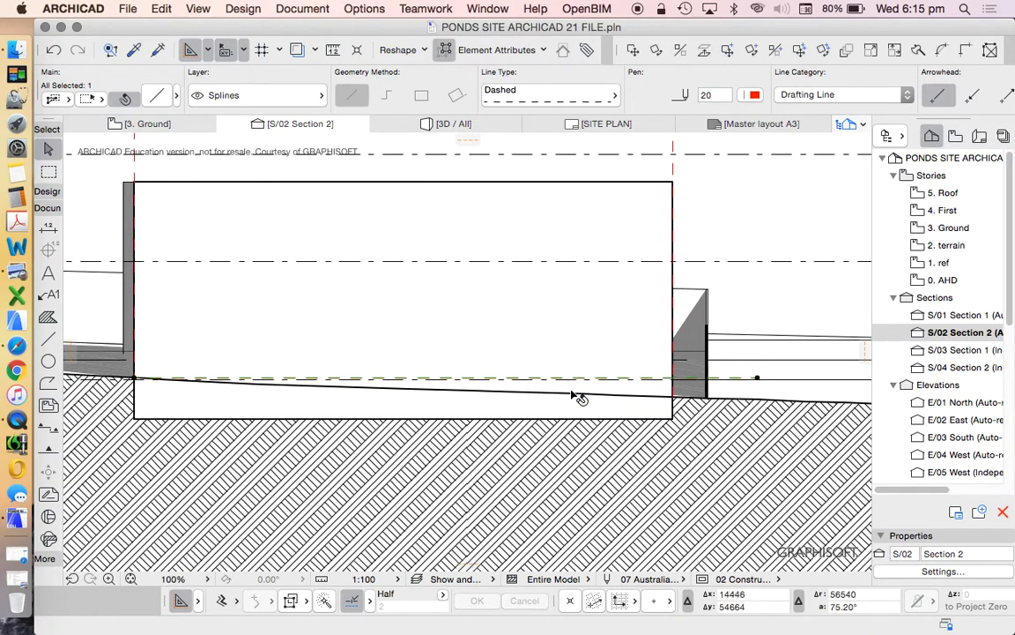
click(728, 51)
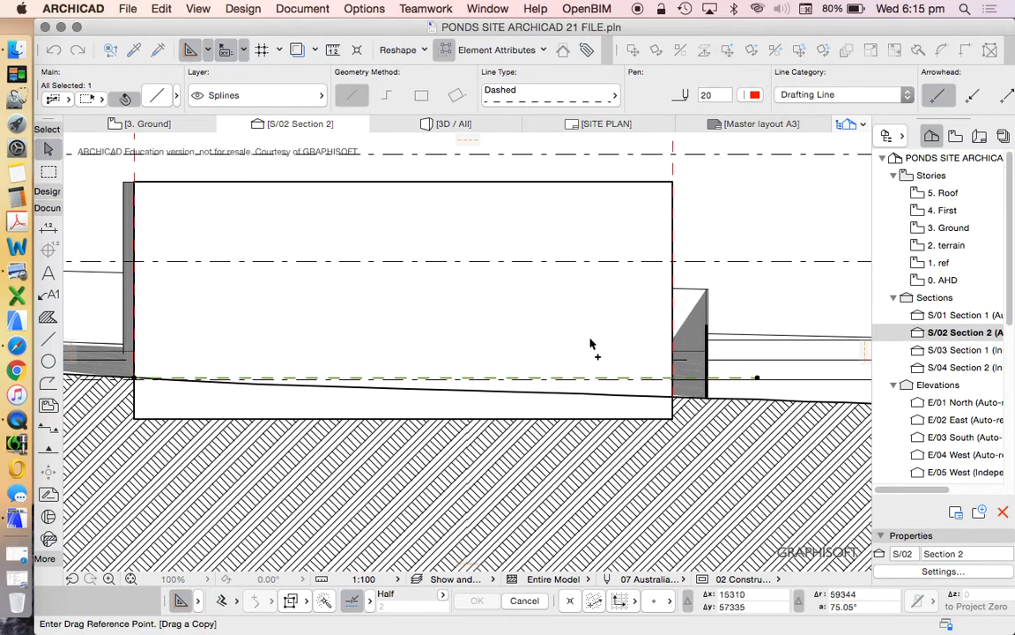
click(554, 377)
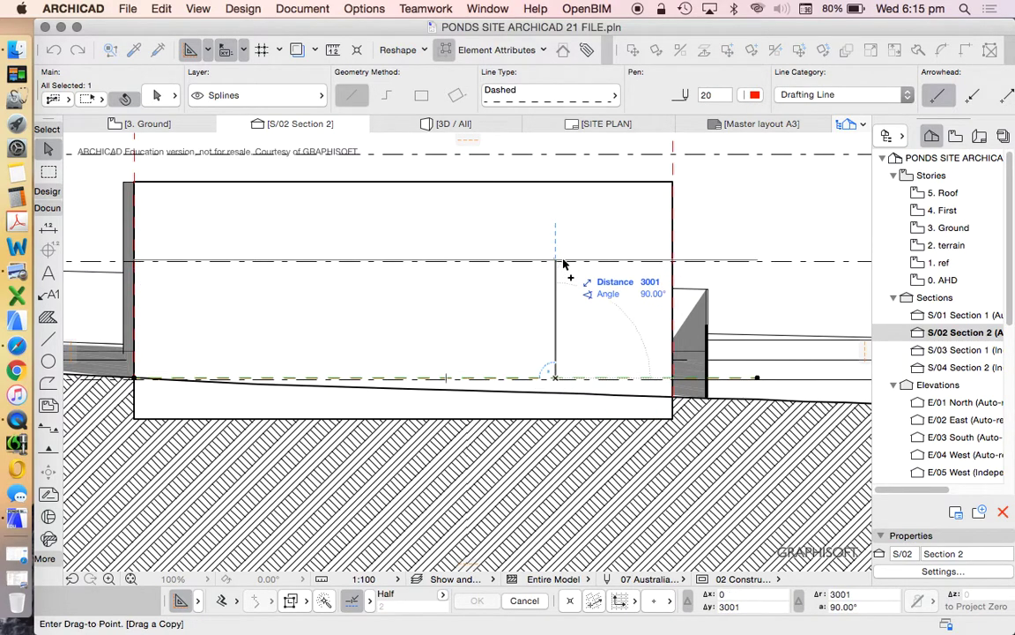
text(30)
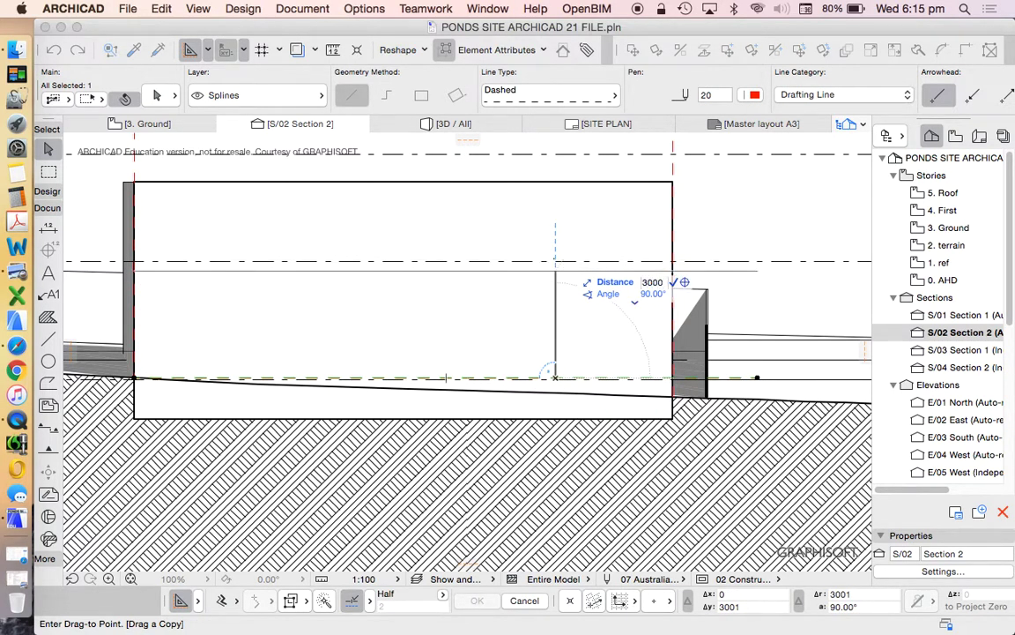
text(00)
key(Return)
- Move both horizontal red dashed lines down together so the upper one lies on the 4 First level line
scroll(541, 344, down, 3)
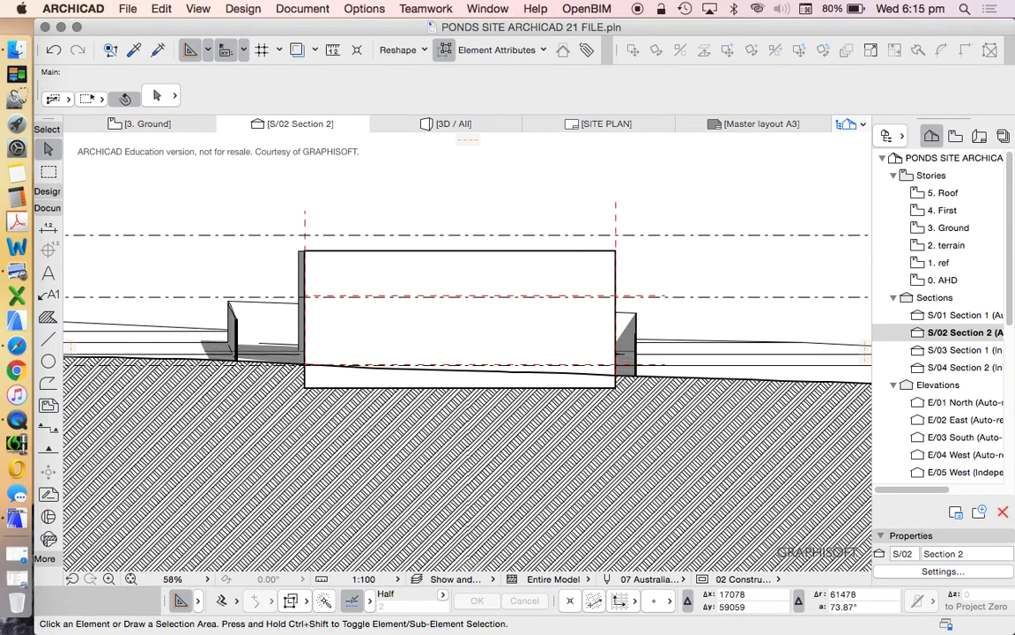
scroll(526, 293, down, 5)
scroll(441, 282, up, 8)
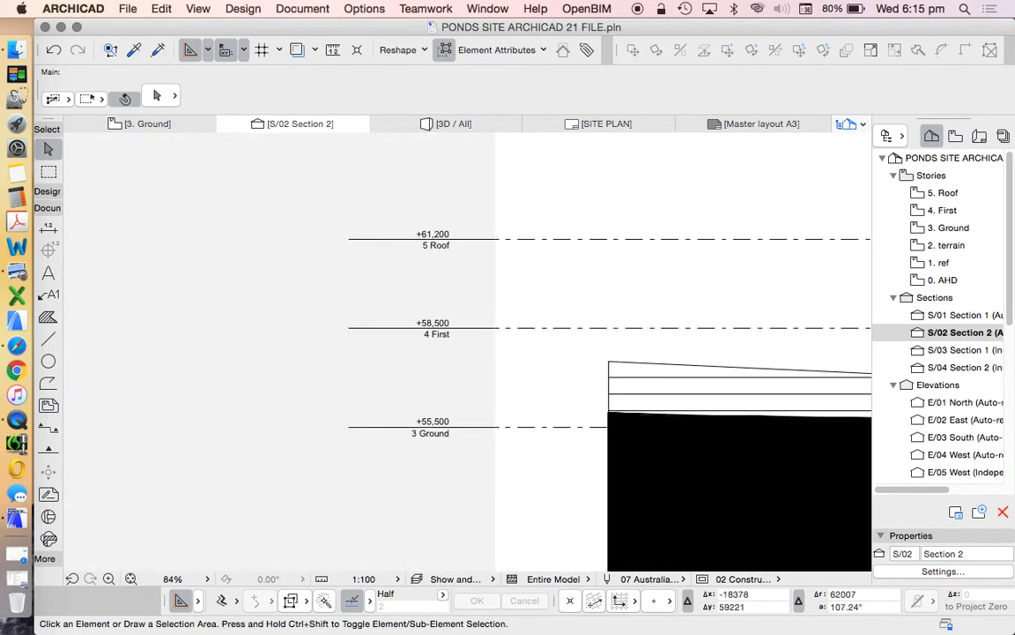
scroll(385, 307, down, 5)
scroll(627, 308, up, 7)
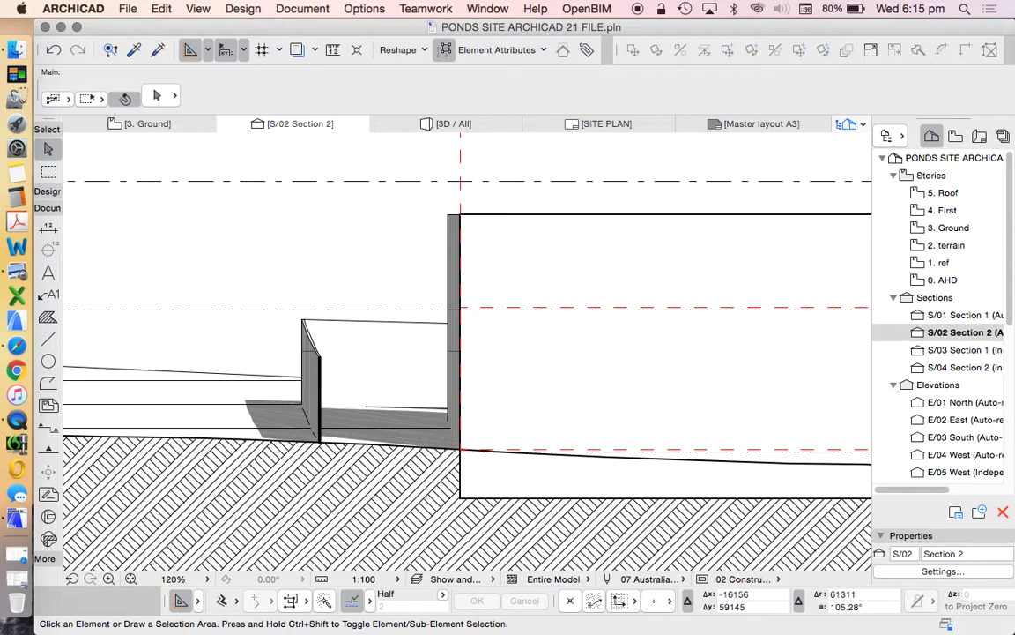
click(834, 307)
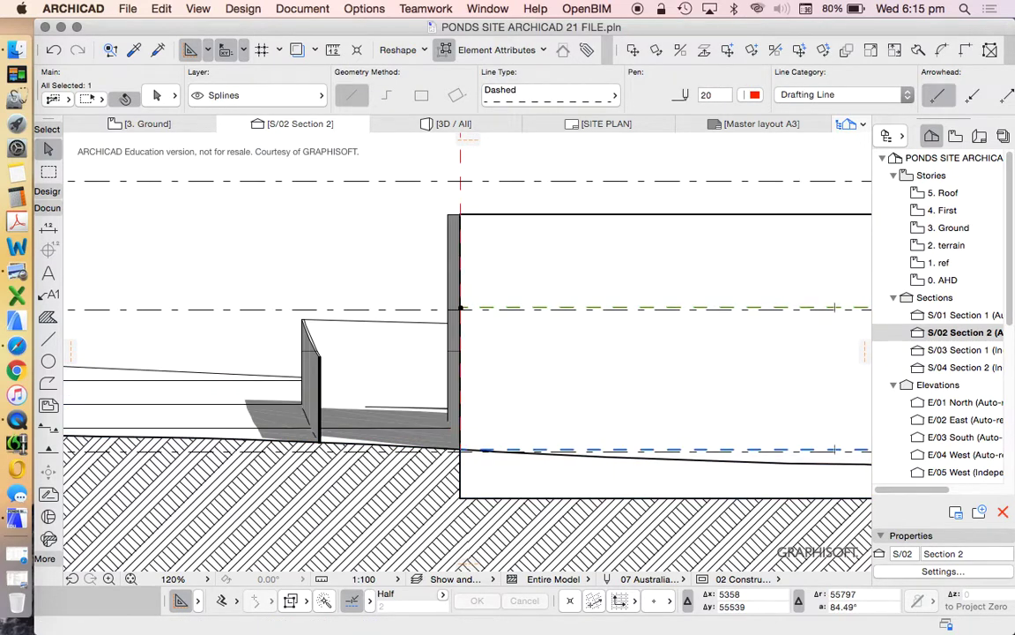
shift+click(551, 448)
right_click(408, 258)
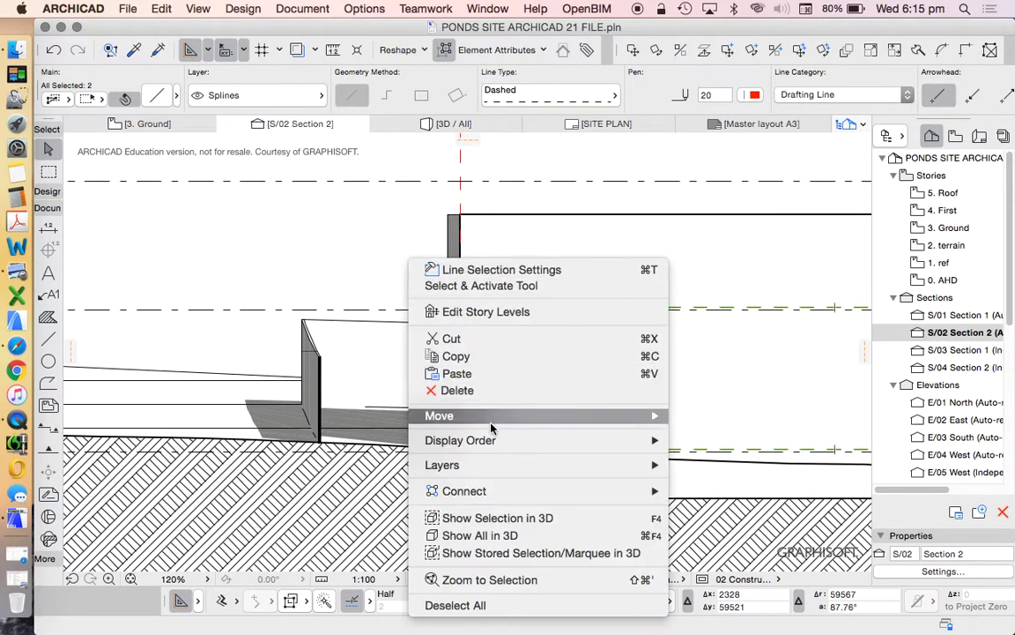
key(super+d)
scroll(512, 313, up, 5)
click(520, 306)
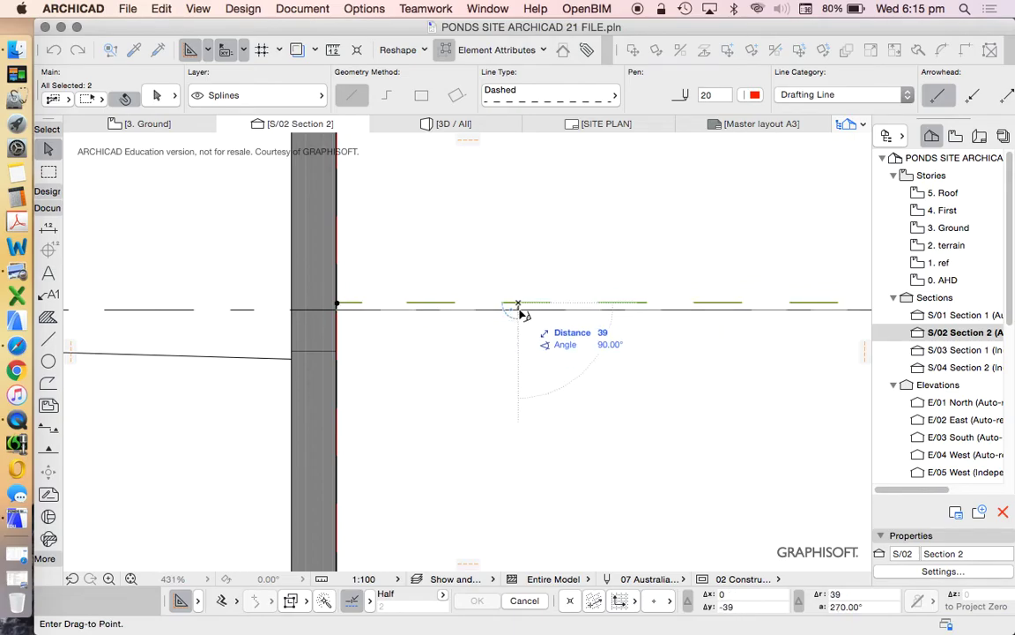
scroll(335, 325, down, 7)
scroll(269, 282, down, 3)
key(Escape)
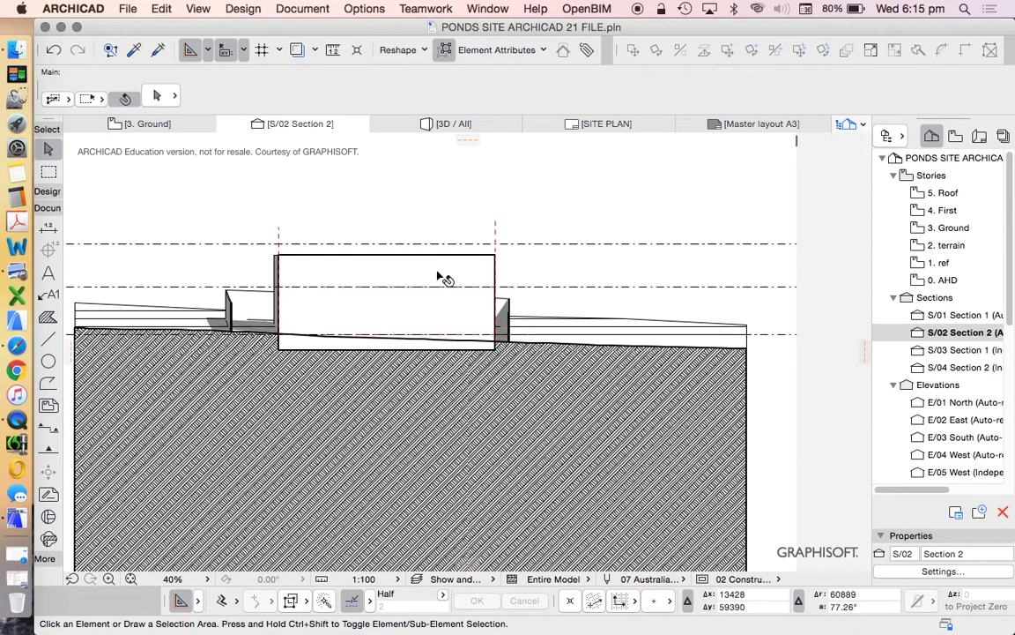
- Copy the vertical red dashed line at the slab's right edge 600 mm inward to the left
scroll(439, 260, up, 5)
click(580, 221)
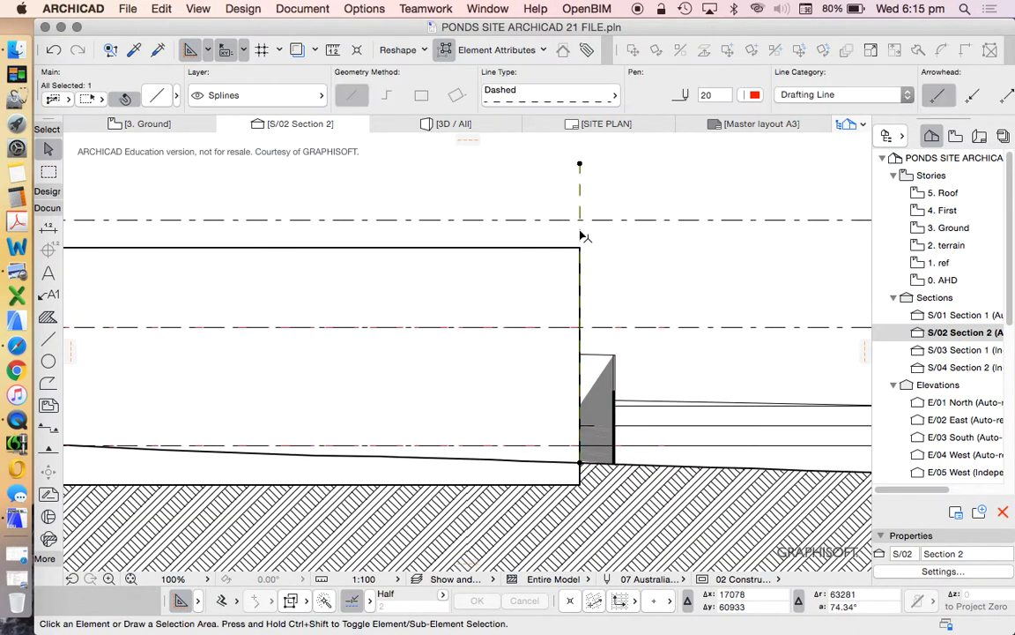
key(super+d)
click(610, 195)
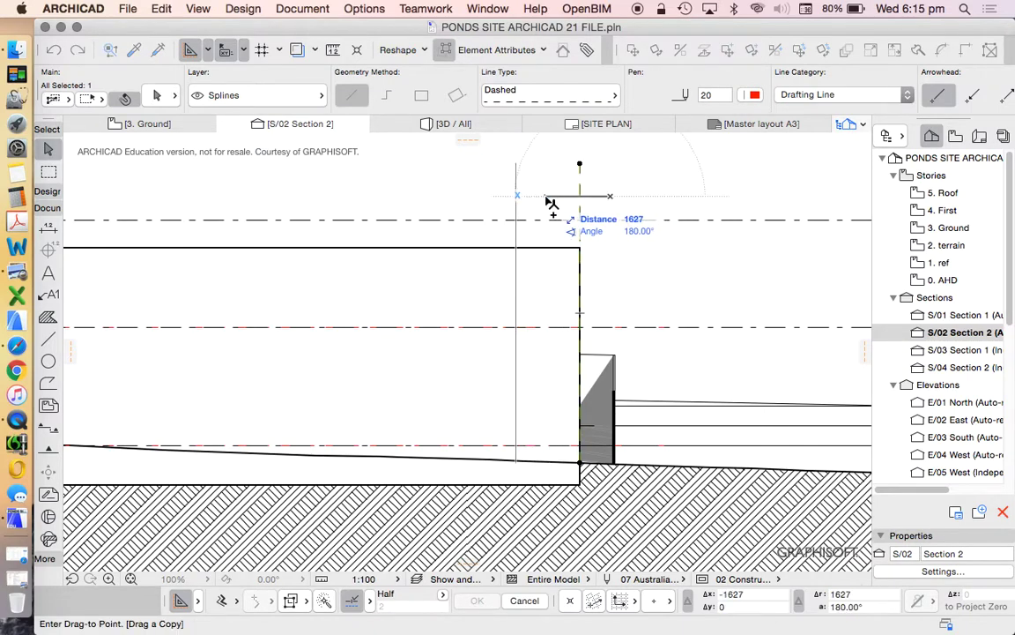
text(600)
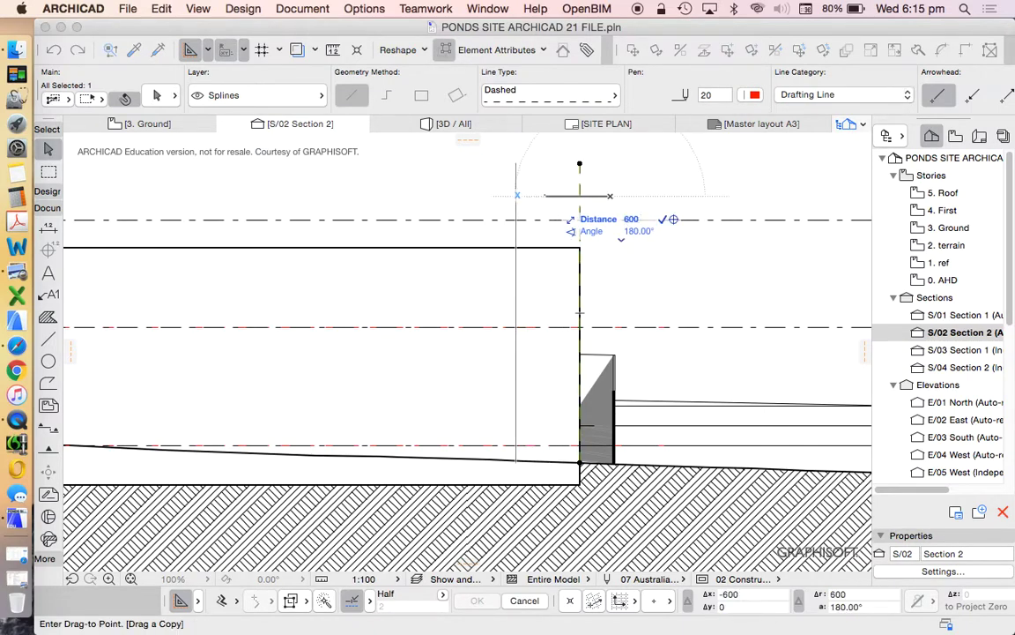
key(Return)
key(Escape)
- Measure the horizontal distance from the inner vertical red line to the outer face of the right-hand boundary fence
click(47, 338)
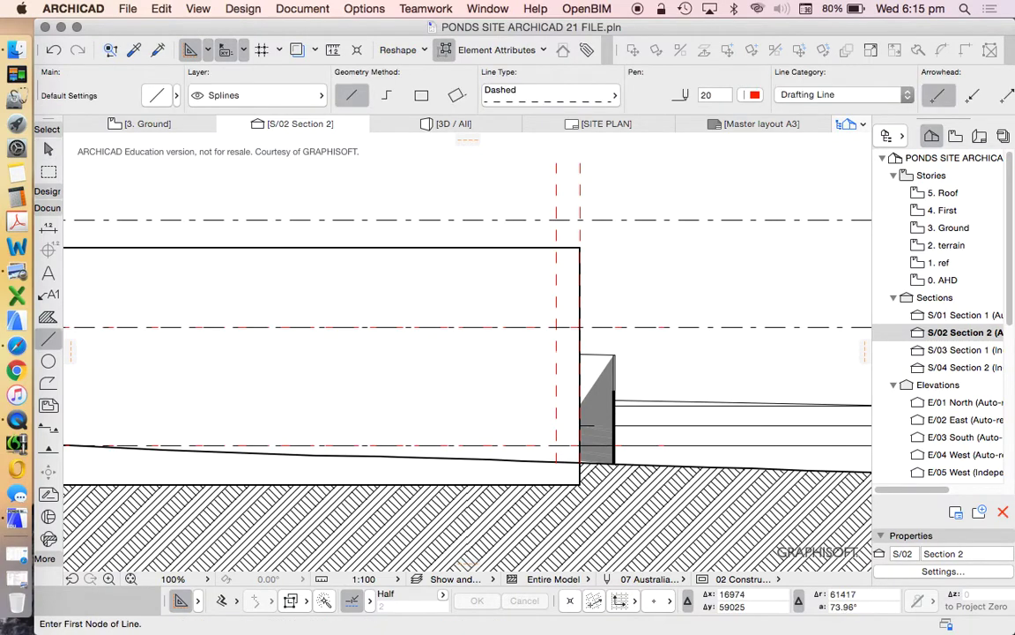
click(556, 296)
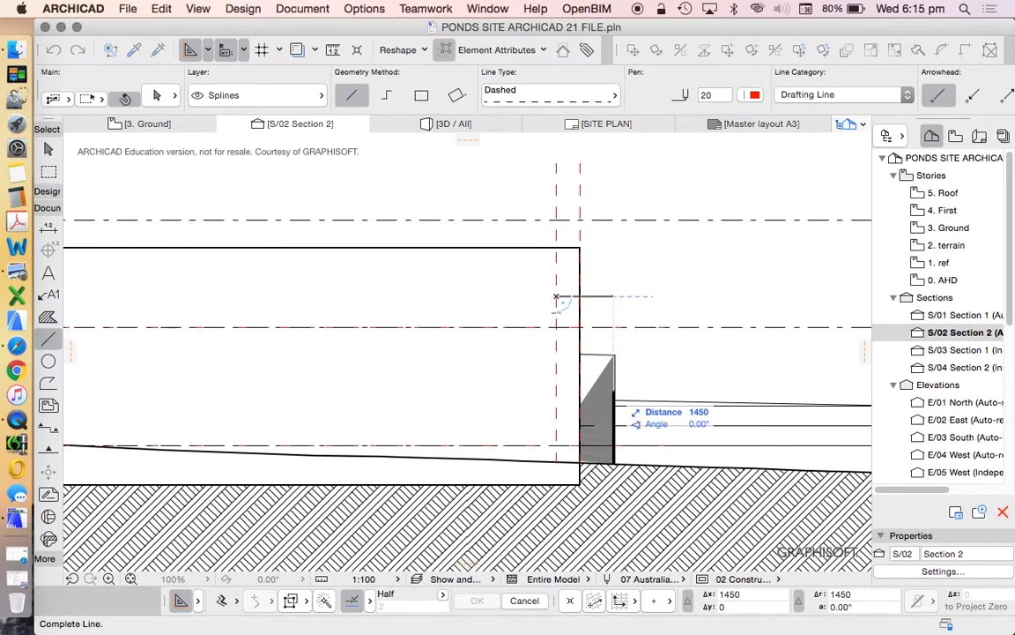
scroll(613, 375, up, 5)
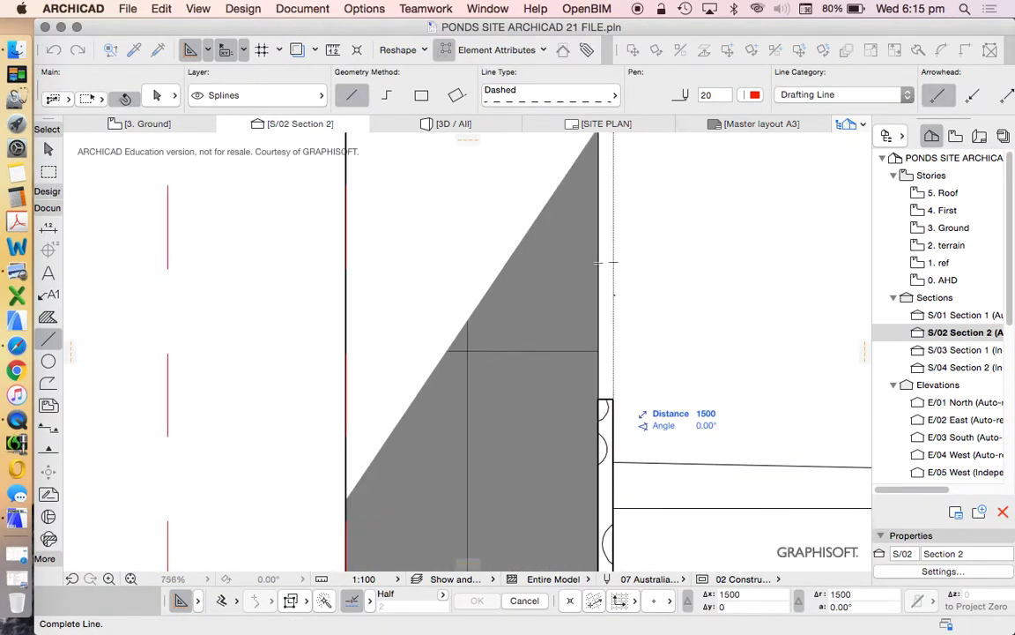
scroll(568, 379, down, 6)
key(Escape)
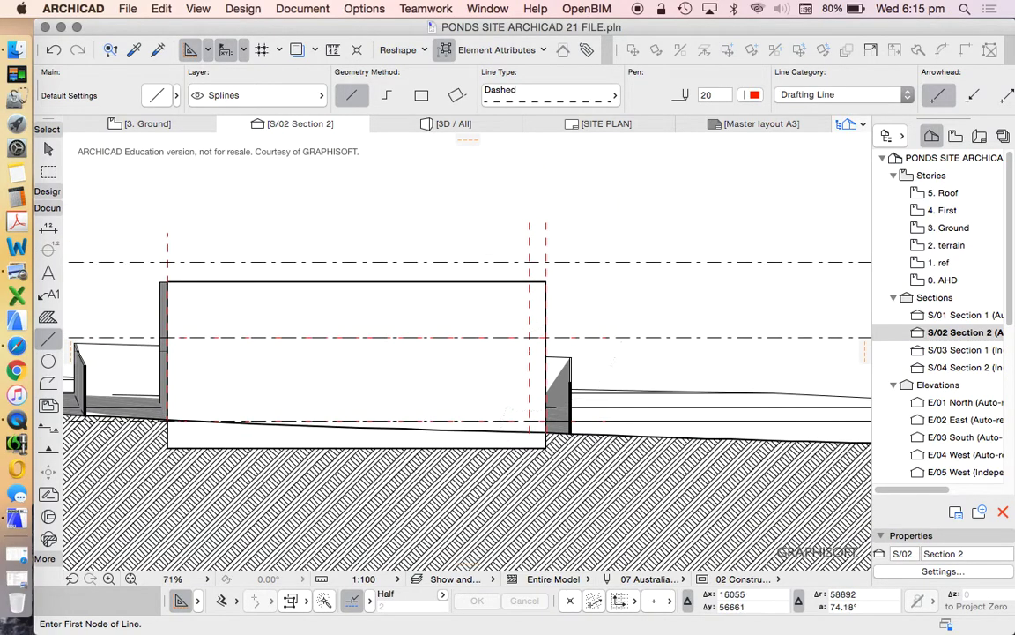
key(Escape)
- Shorten the two right-hand vertical red lines so the inner starts at the 4 First level and the outer ends there
click(530, 376)
click(530, 432)
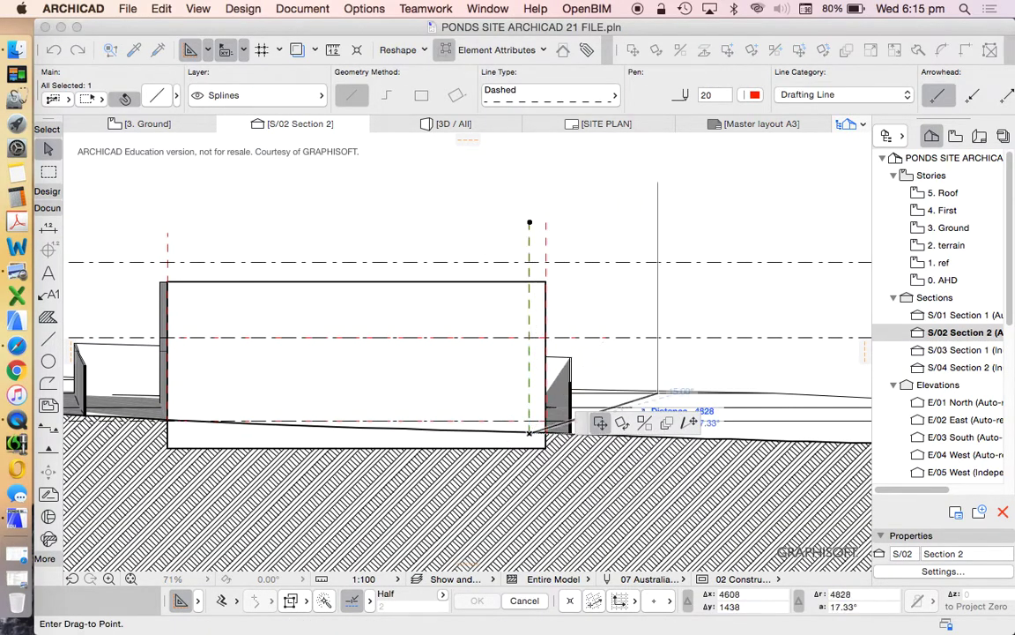
click(530, 337)
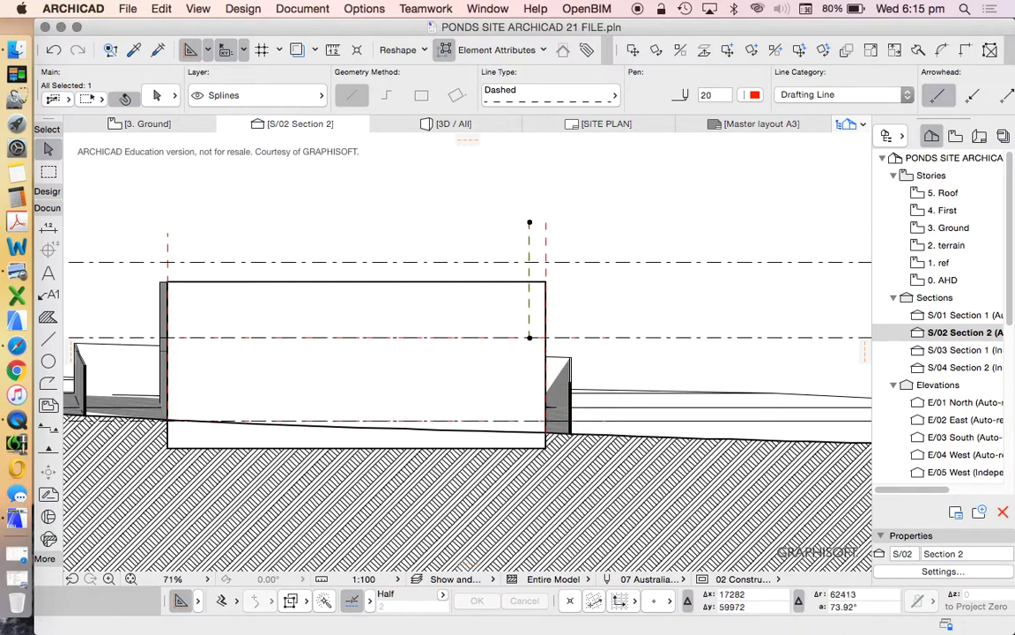
click(545, 223)
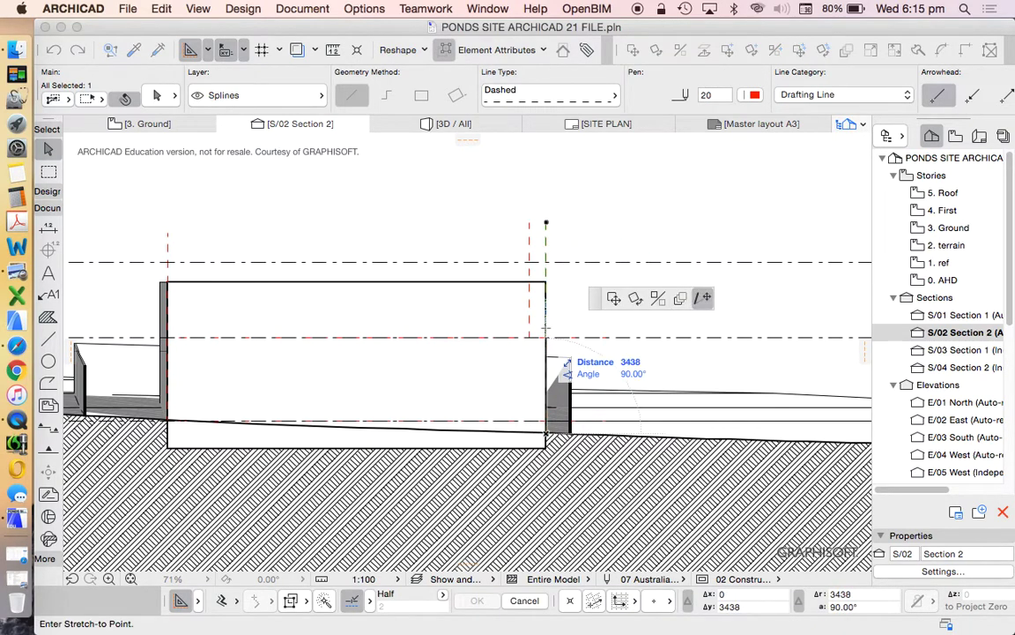
click(546, 337)
key(Escape)
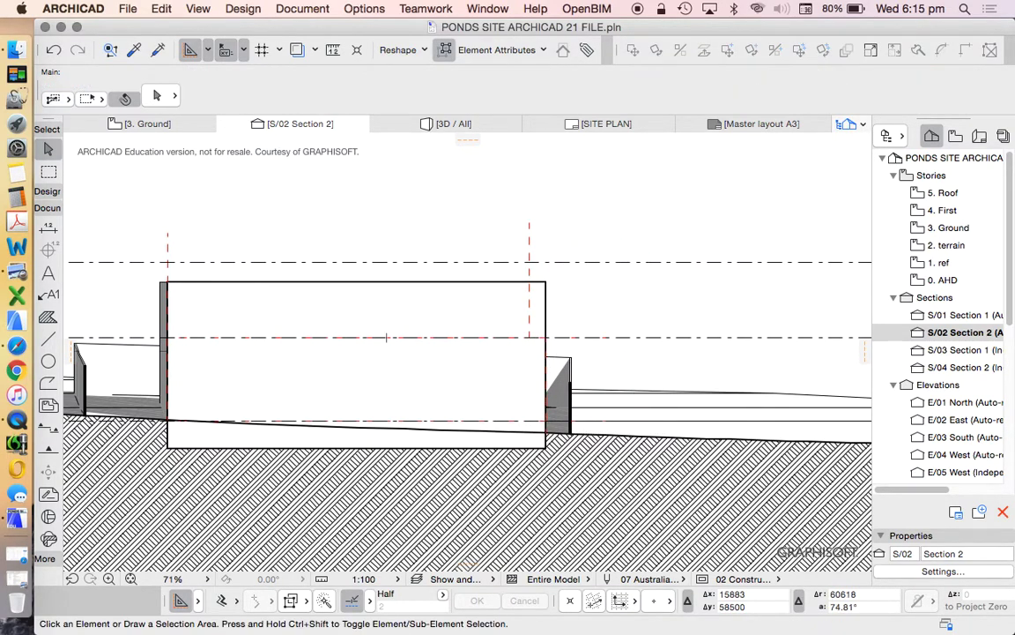
scroll(386, 337, down, 5)
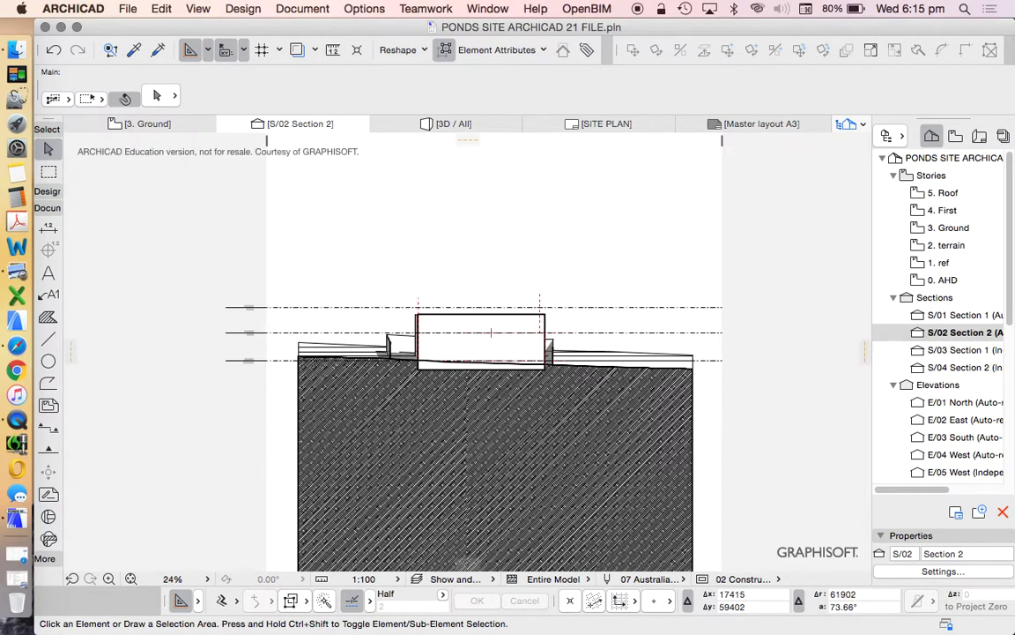
click(491, 333)
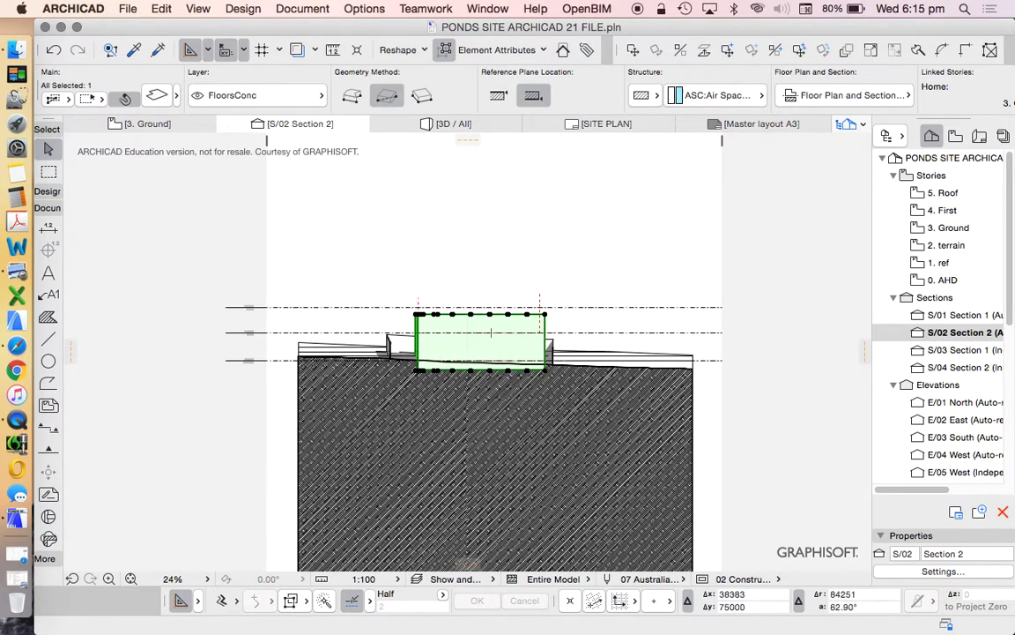
click(256, 95)
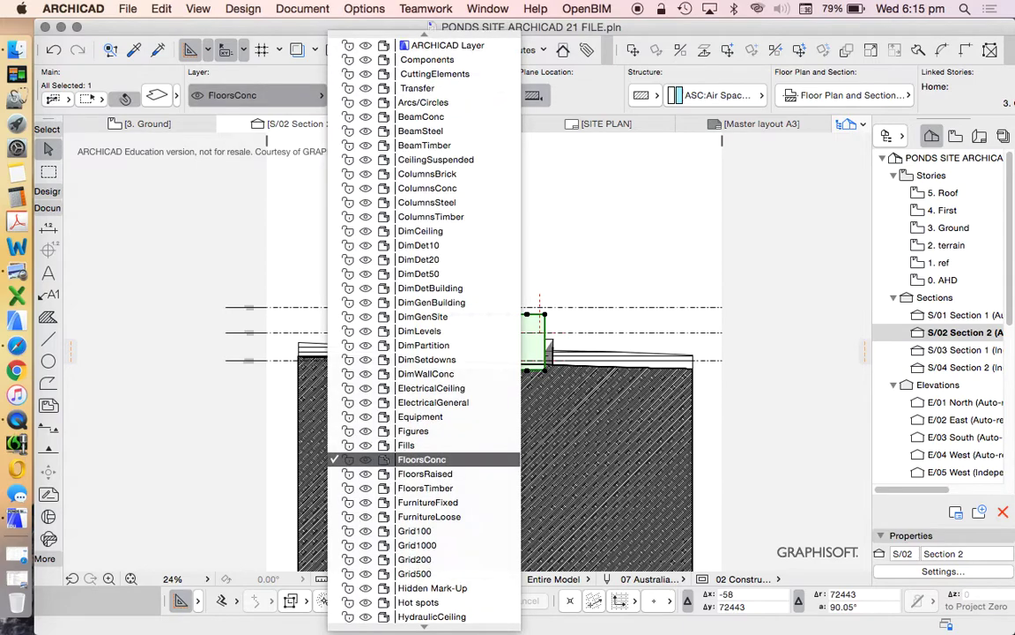
key(b)
key(Escape)
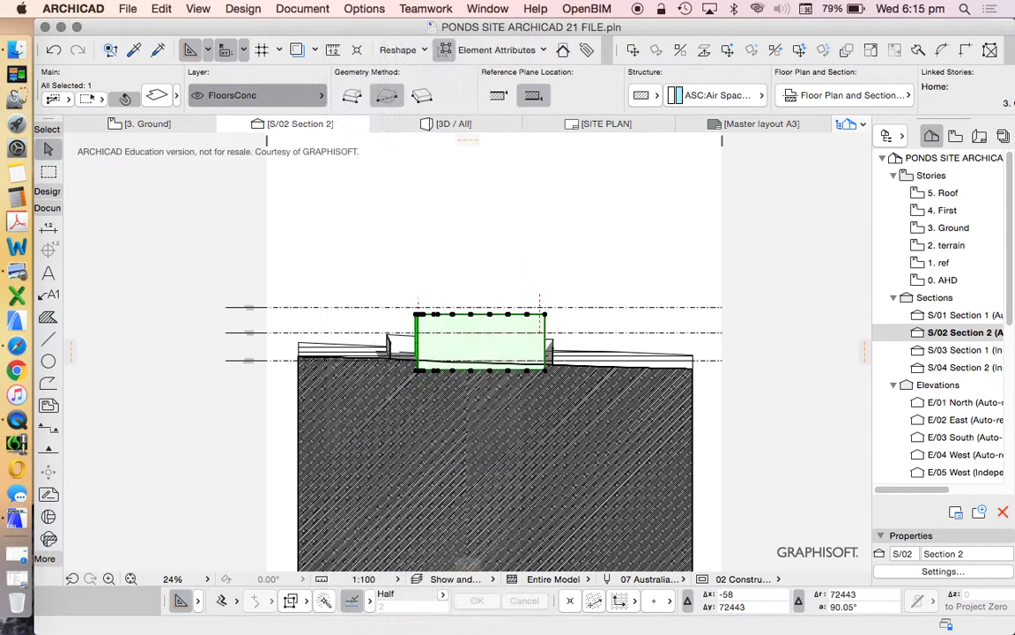
- Return to the 3. Ground plan and create a hidden layer named BUILDING ENVELOPE
double_click(948, 227)
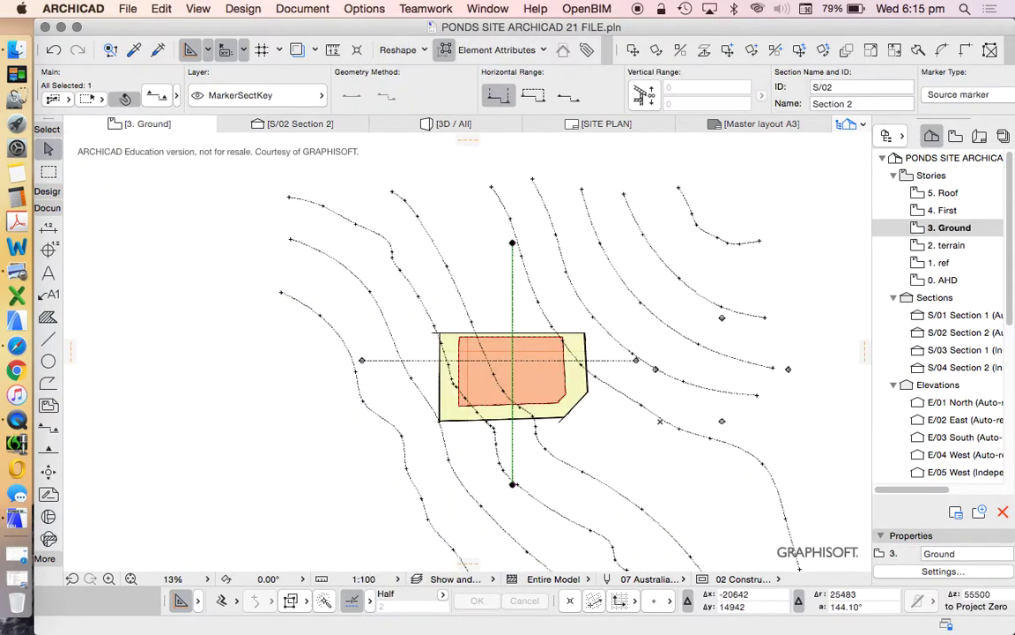
key(Escape)
key(super+l)
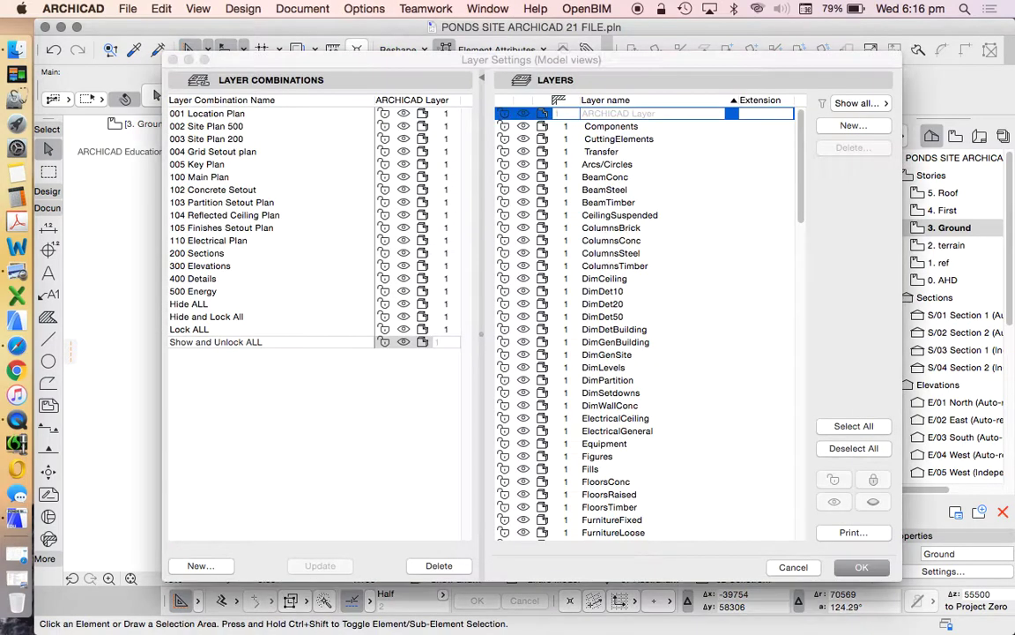
click(852, 125)
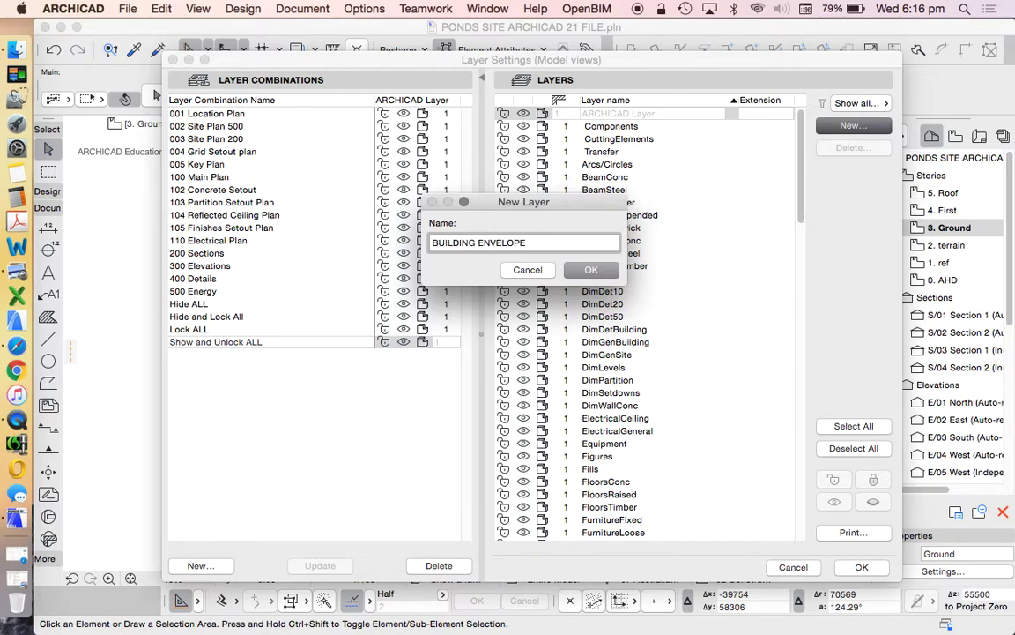
key(Return)
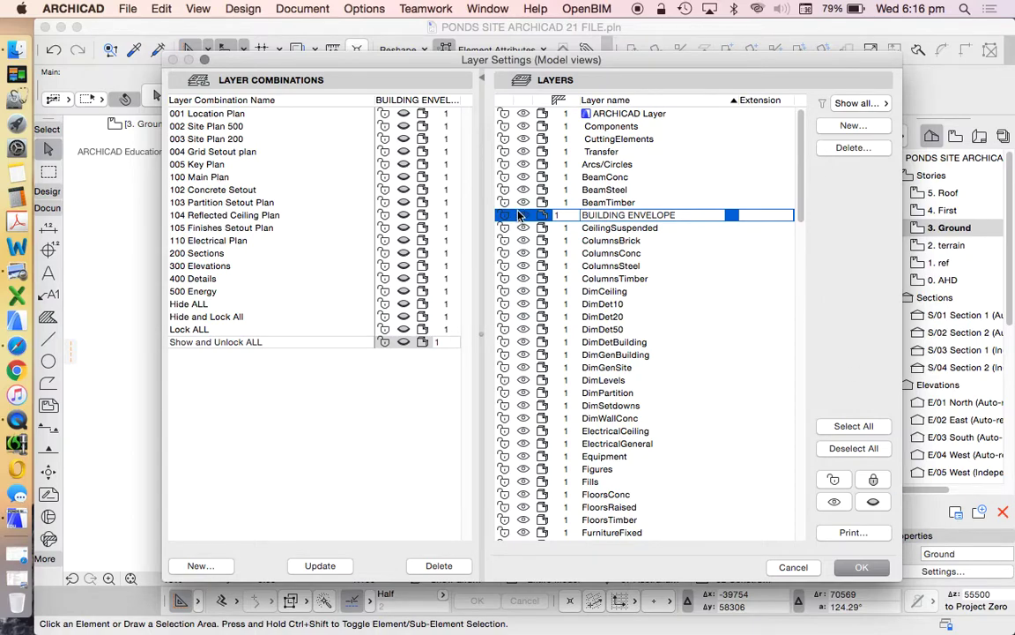
click(861, 569)
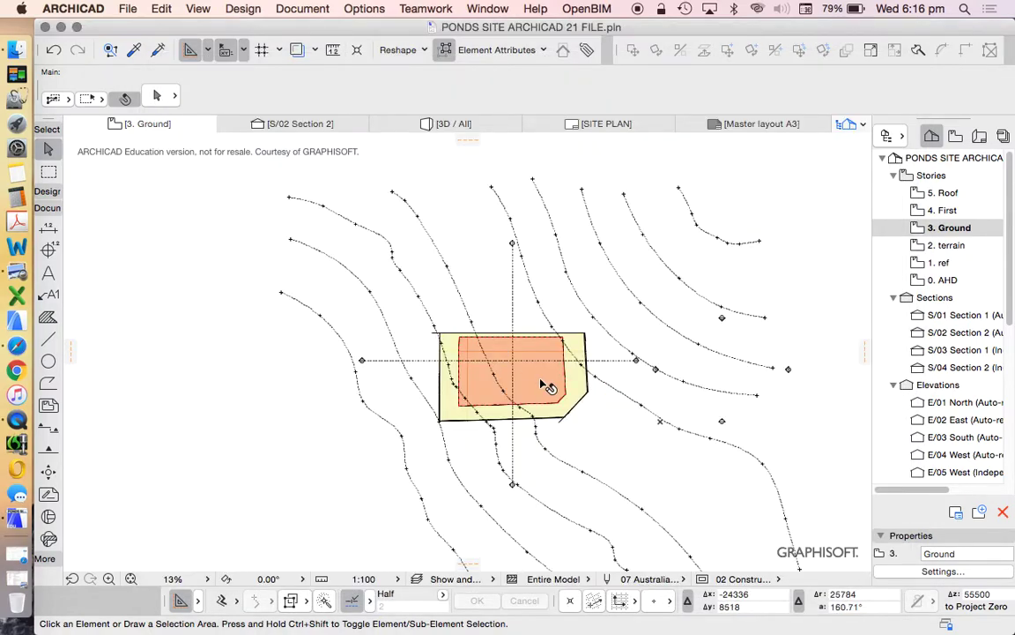
- Assign the orange building envelope slab to the BUILDING ENVELOPE layer
click(608, 385)
click(282, 97)
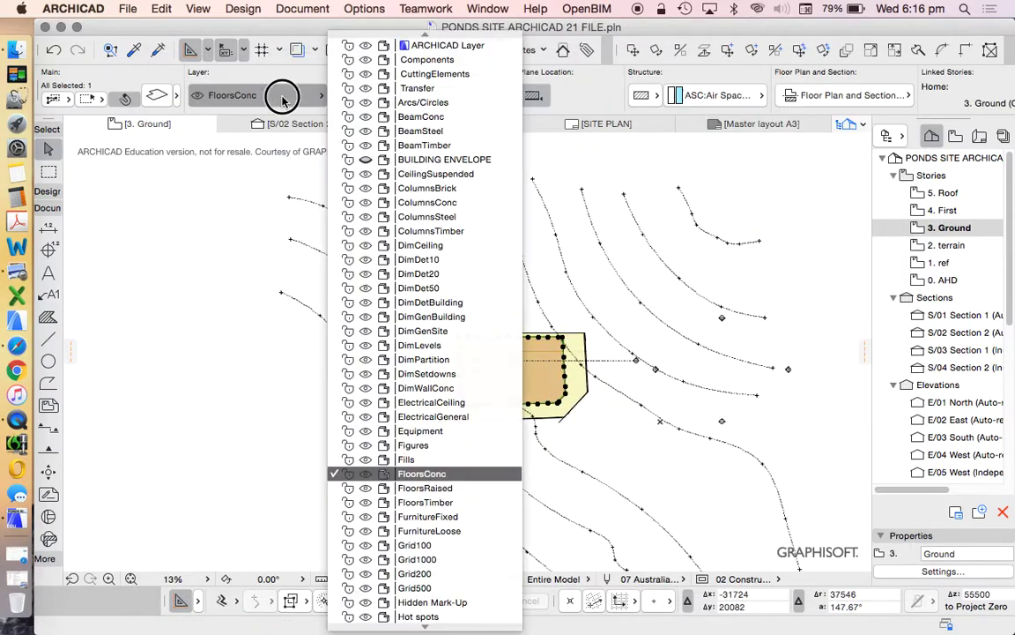
click(445, 159)
scroll(556, 397, up, 1)
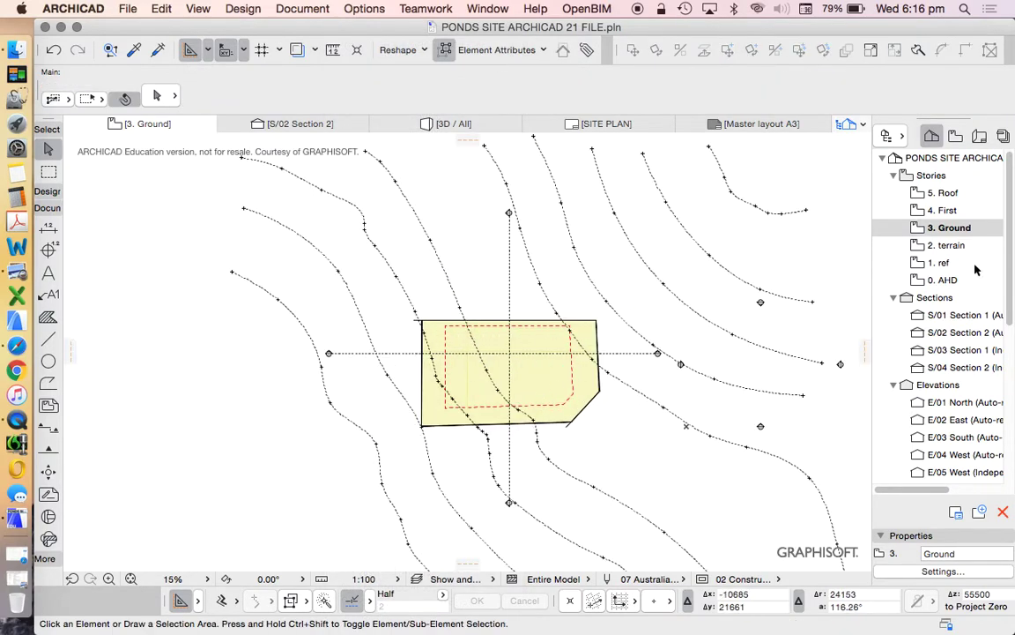
- Open S/01 Section 1 and S/02 Section 2 to check the red limit lines without the slab
double_click(941, 316)
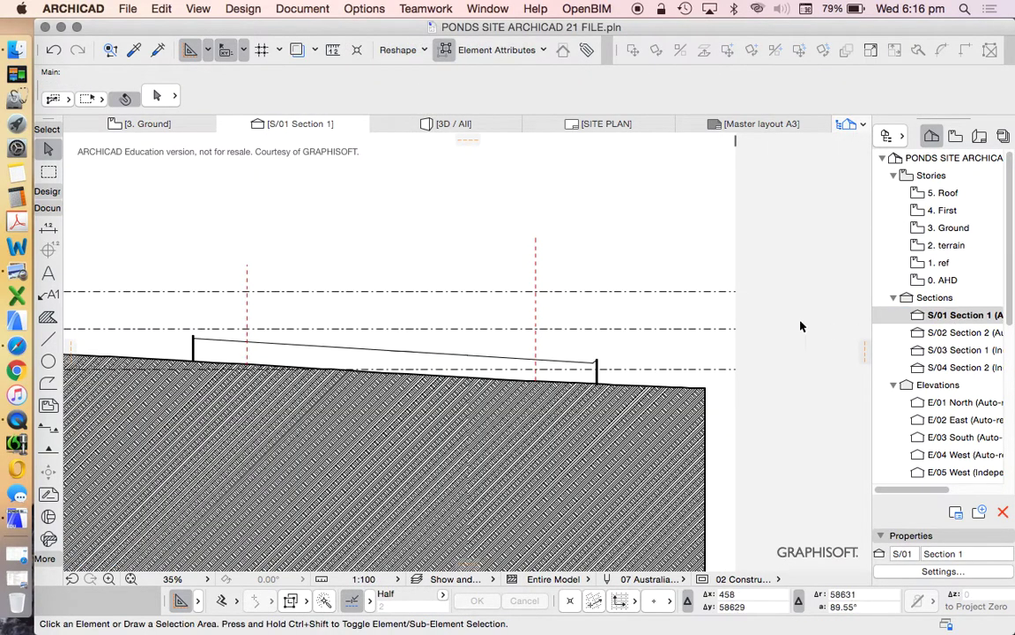
double_click(941, 335)
scroll(505, 344, up, 5)
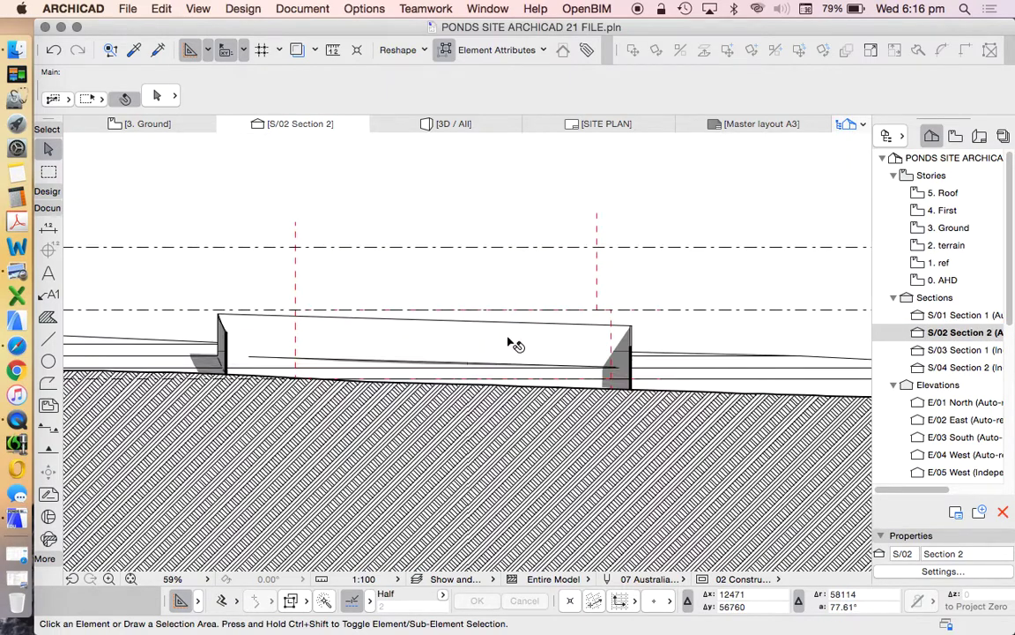
- Check the HEIGHT limits in the Ponds design guidelines screenshot in Preview and return to ARCHICAD
scroll(556, 309, down, 3)
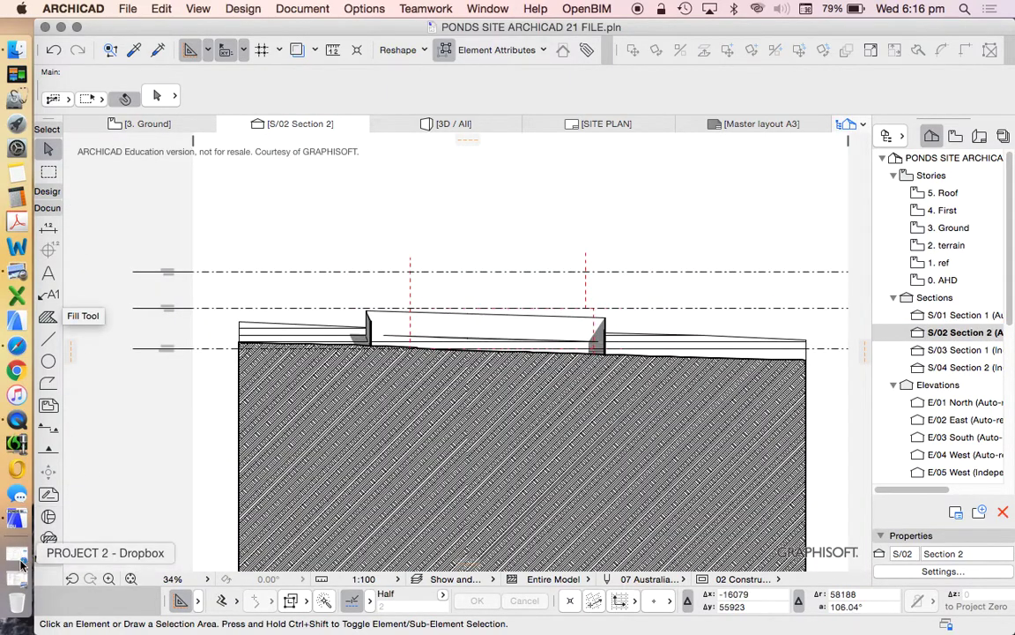
click(16, 584)
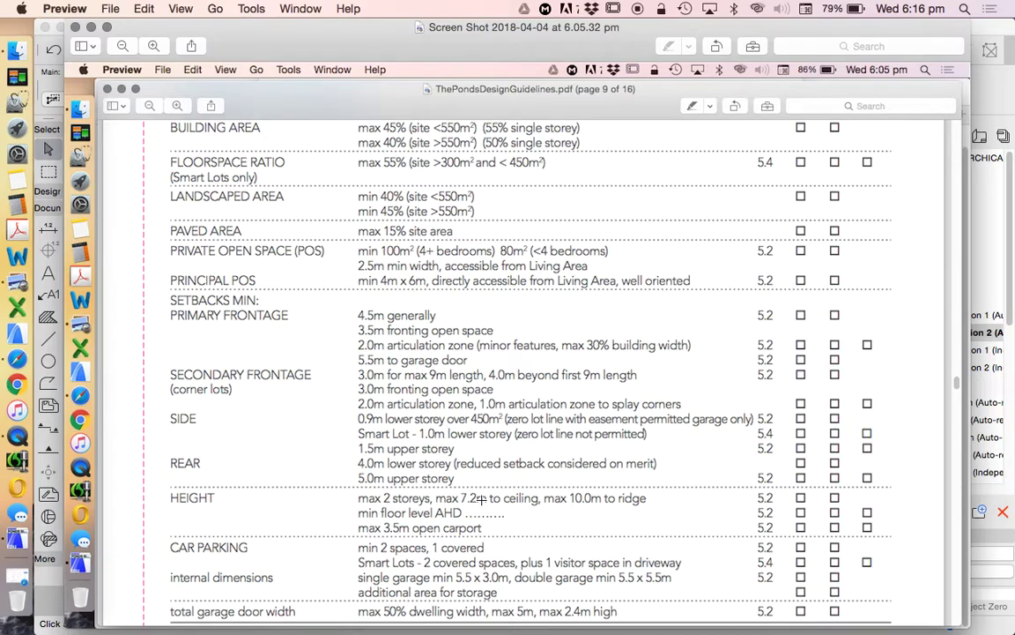
click(17, 484)
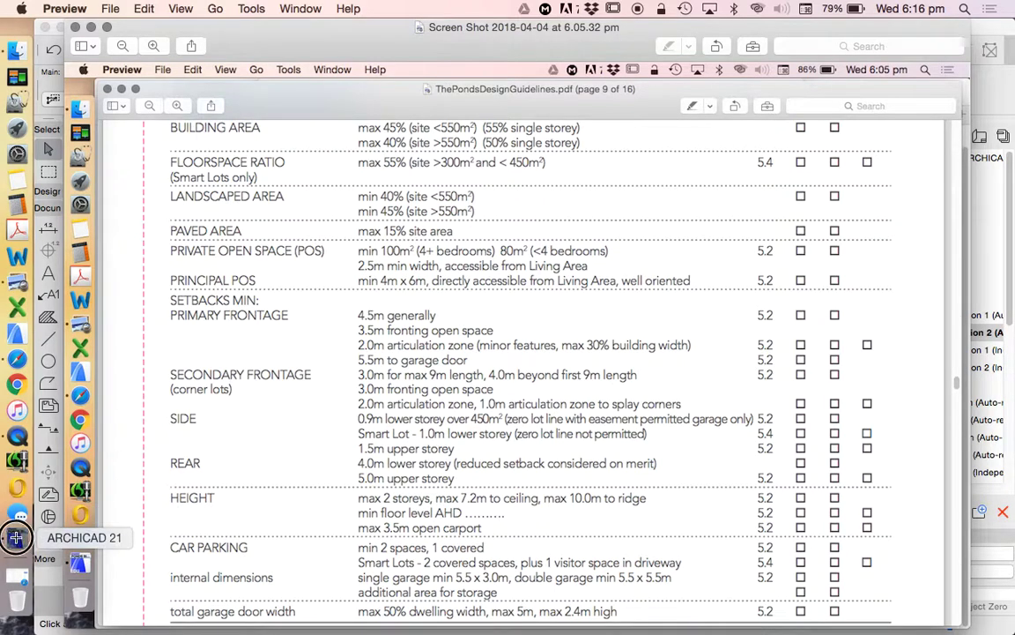
- Copy the horizontal red dashed limit line 2700 mm up from the 4. First level to the 5. Roof level
scroll(423, 352, up, 5)
click(562, 370)
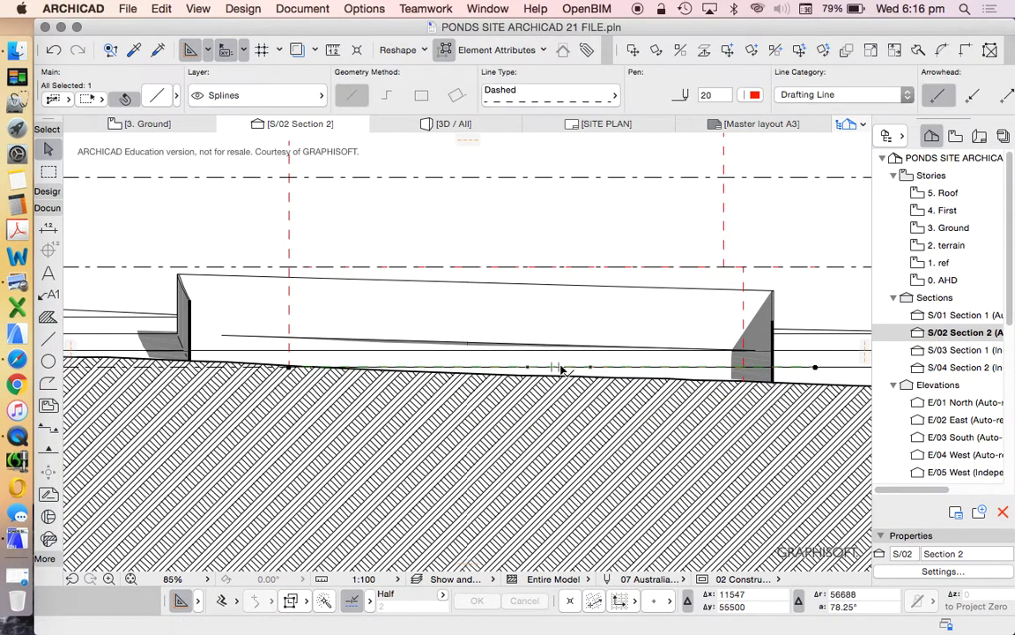
scroll(563, 368, down, 3)
scroll(617, 362, down, 2)
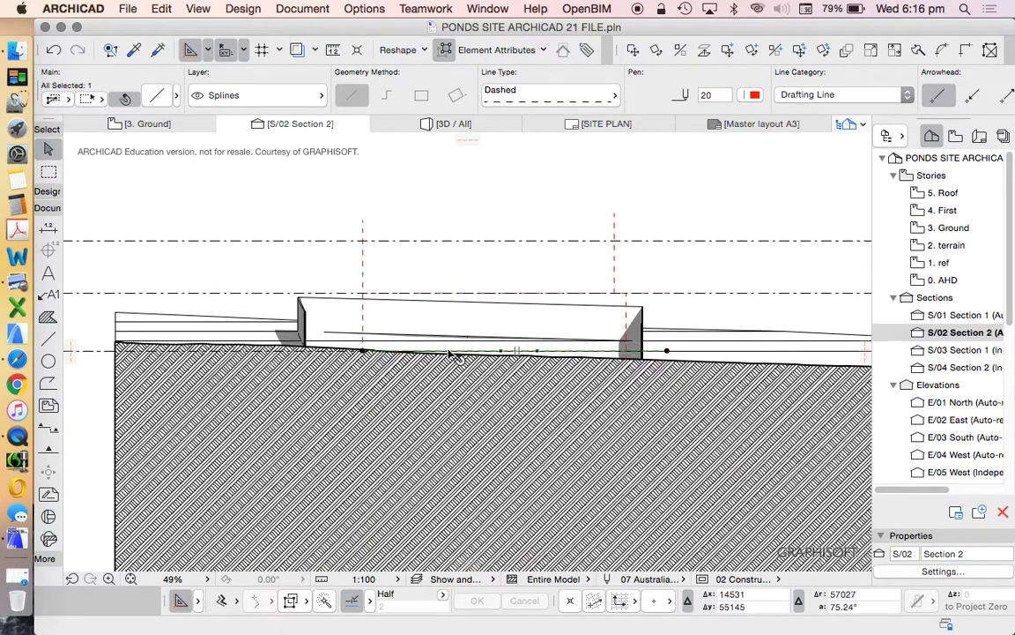
click(728, 51)
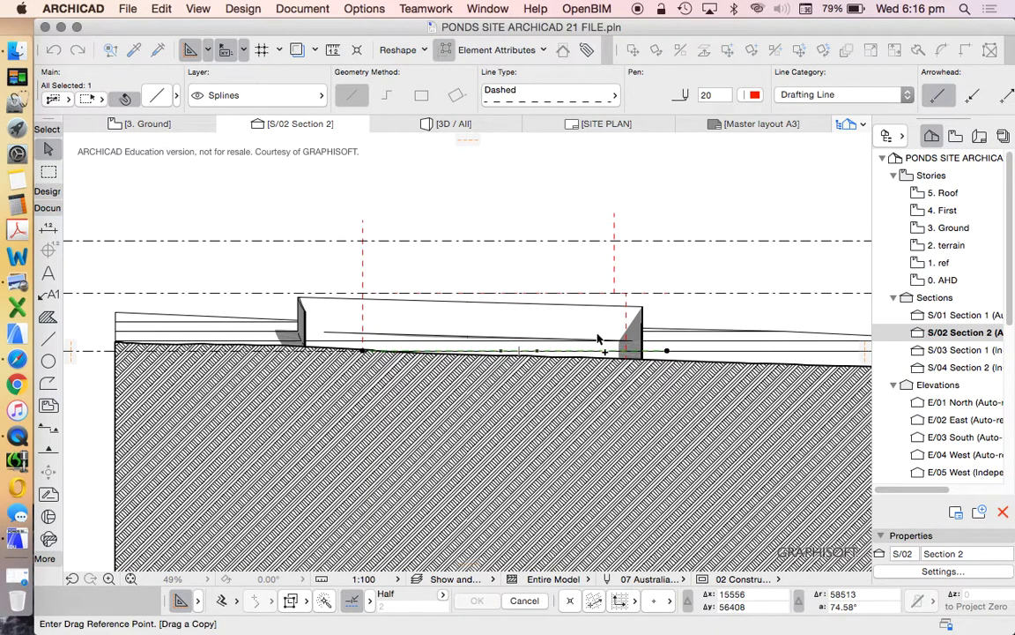
click(581, 295)
drag(581, 294, 580, 266)
key(Escape)
click(728, 51)
click(566, 292)
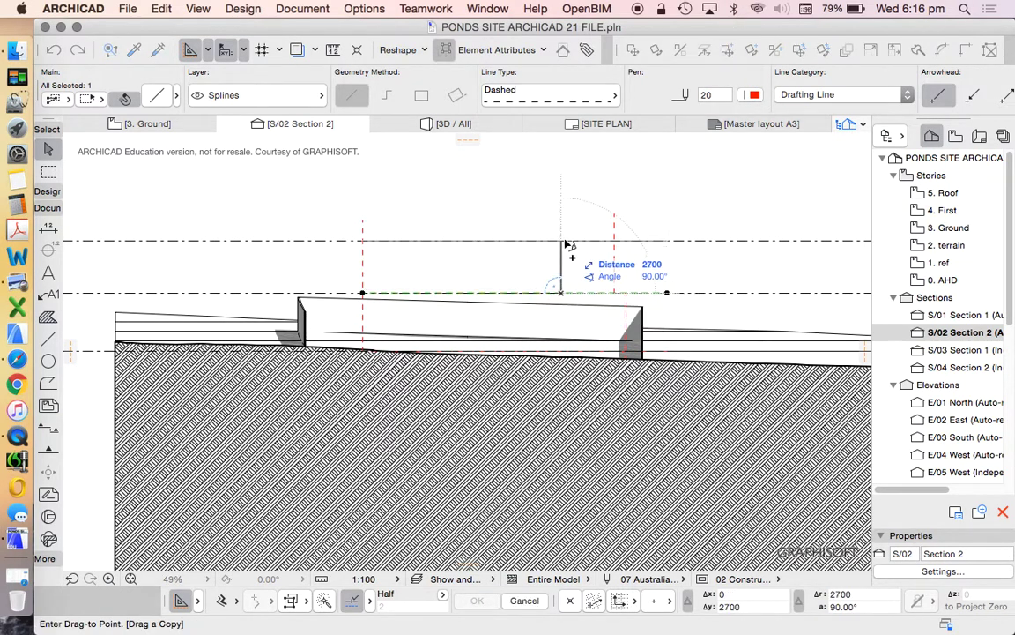
click(566, 240)
key(Escape)
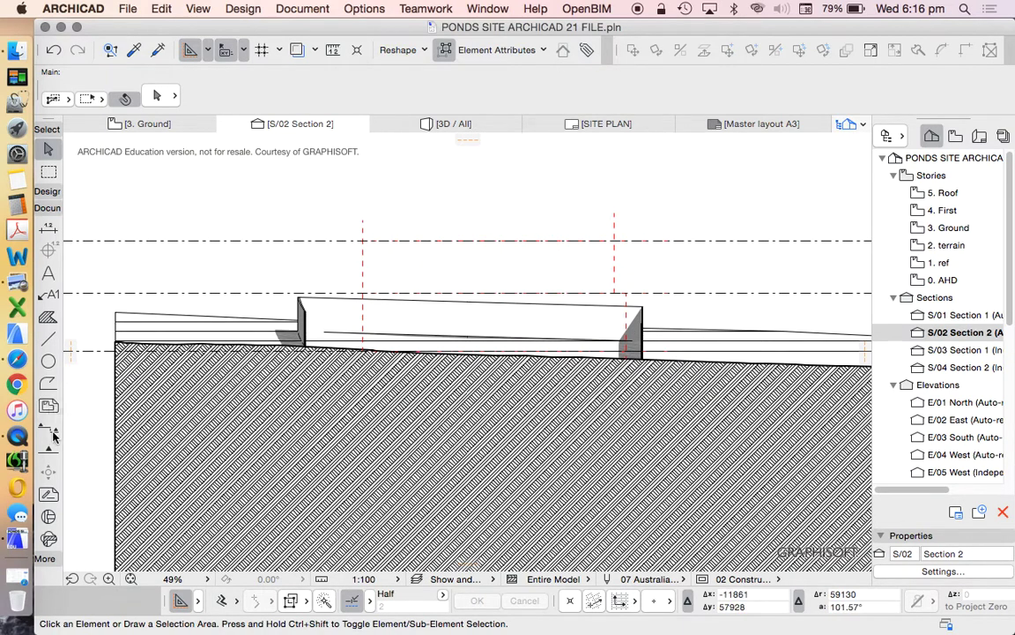
- Draw a sloping red dashed line along the ground from the left fence base to the right fence base
click(48, 338)
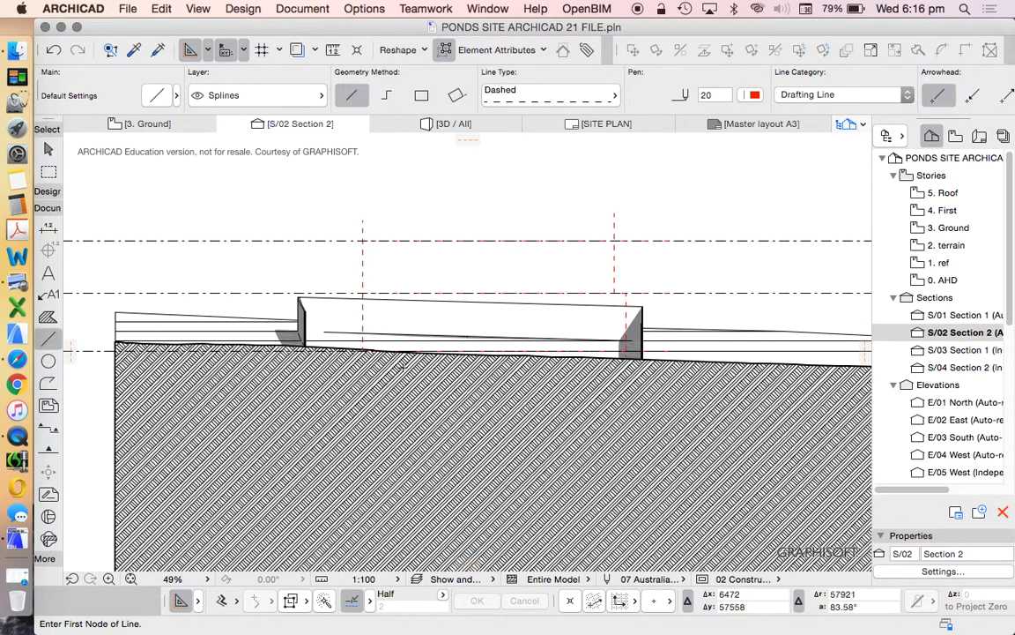
scroll(413, 358, up, 3)
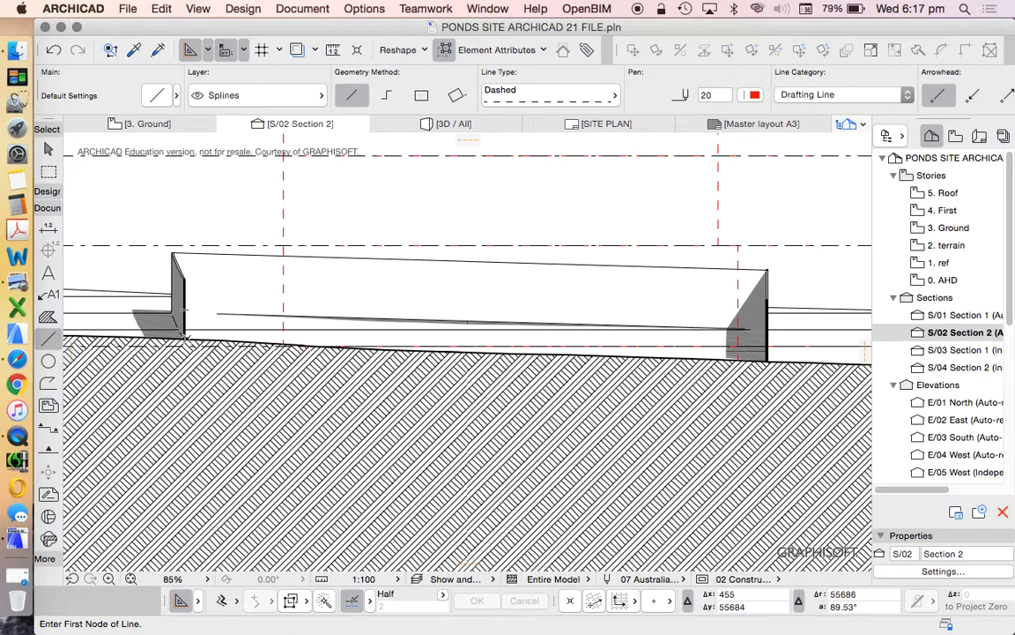
click(184, 338)
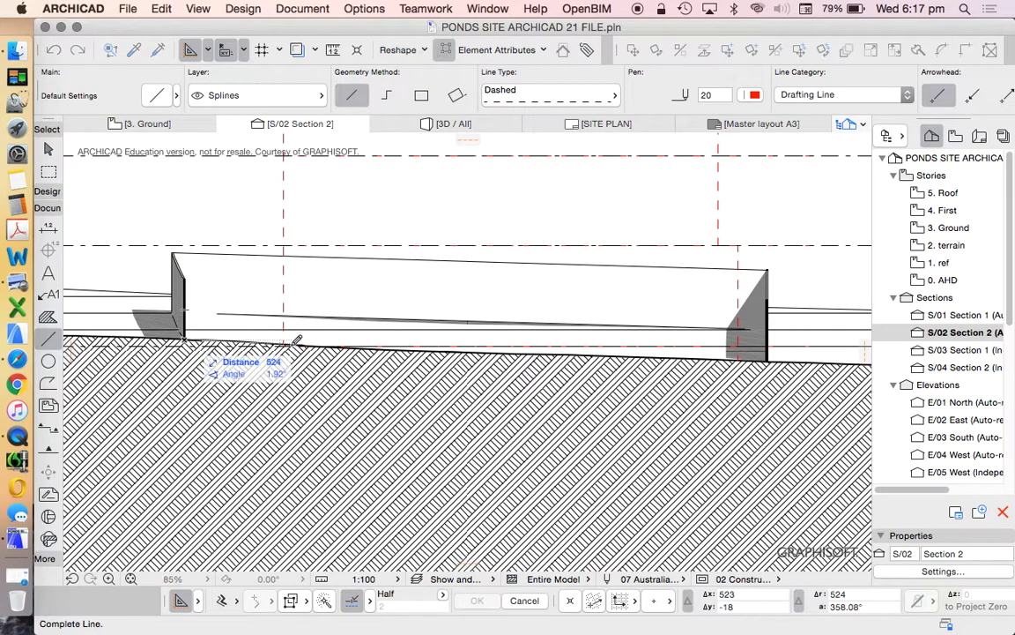
click(772, 358)
scroll(464, 339, up, 5)
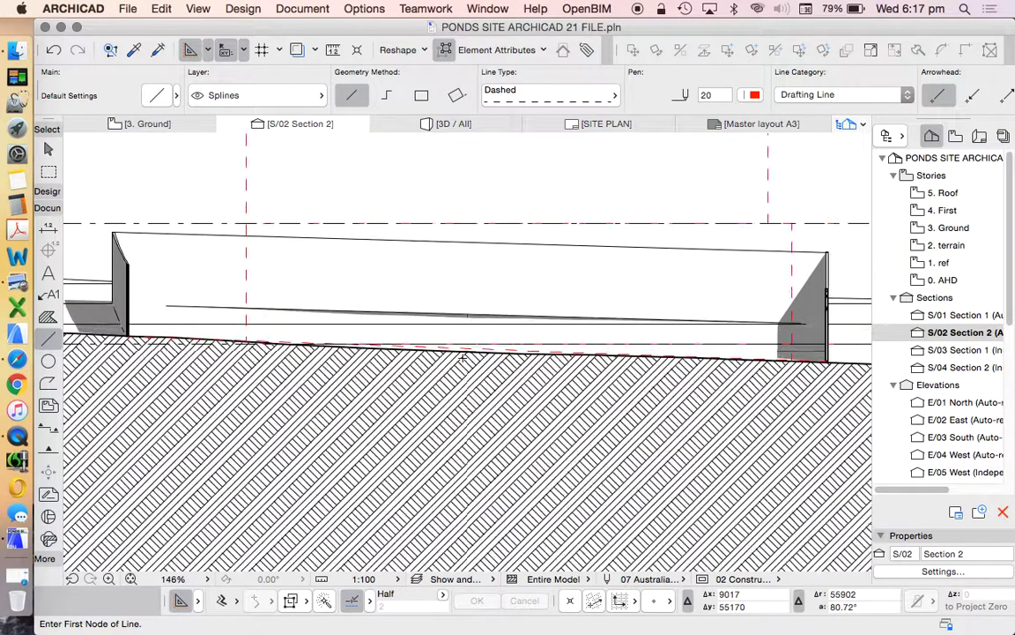
key(Escape)
- Try moving the sloping ground line 720 mm straight up and undo the move
drag(470, 338, 474, 238)
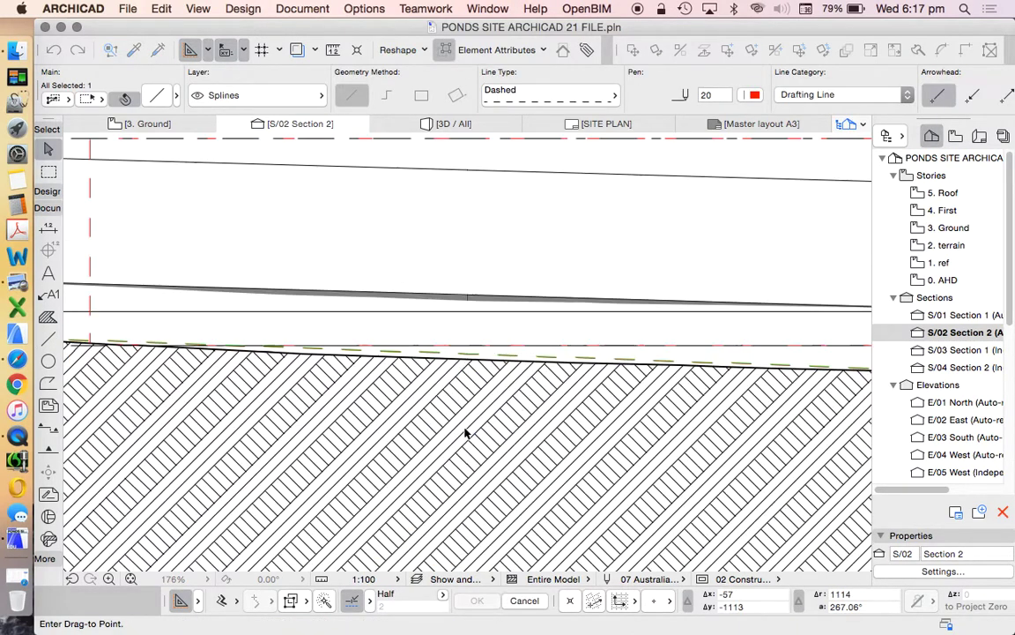
scroll(467, 432, down, 5)
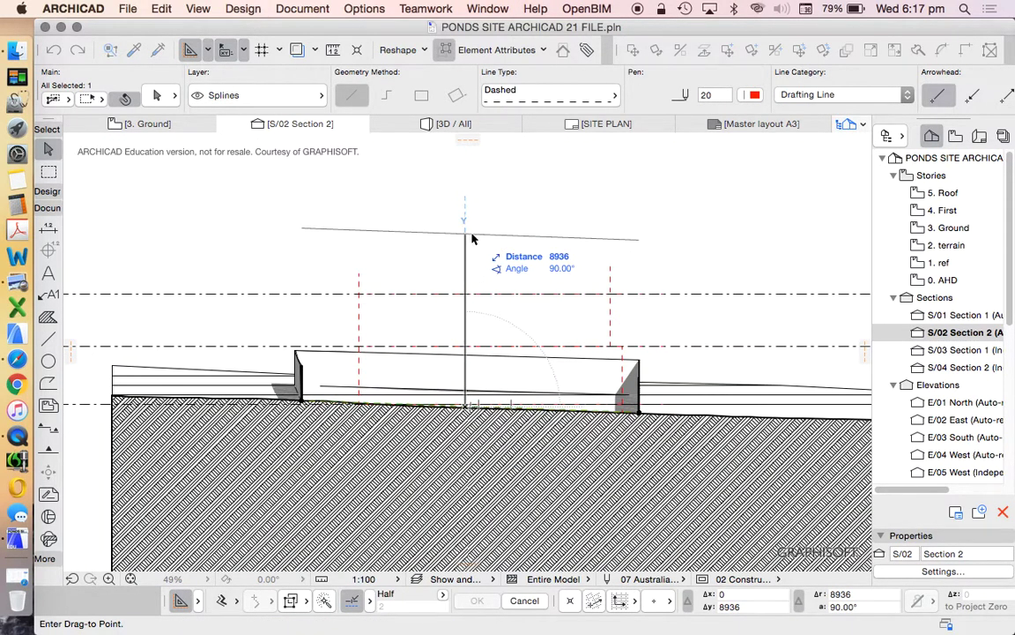
key(Tab)
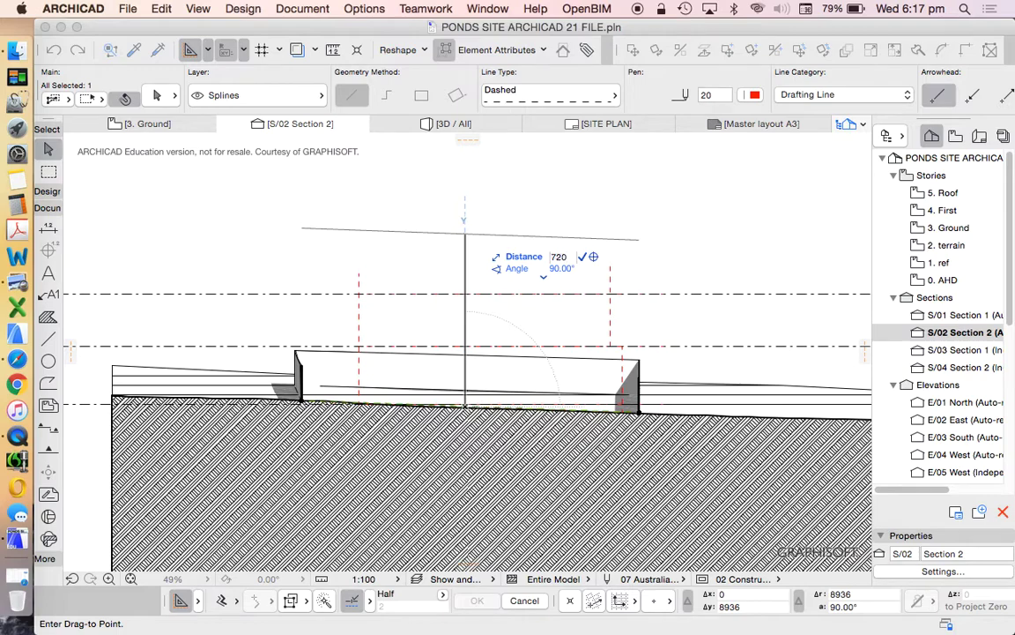
key(Return)
click(465, 392)
key(Escape)
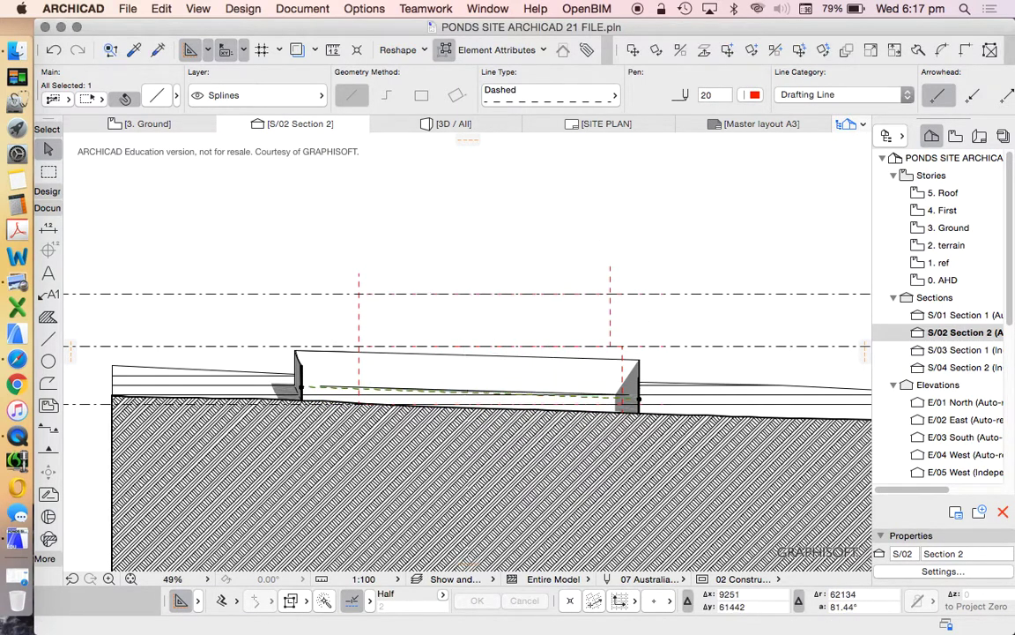
key(super+z)
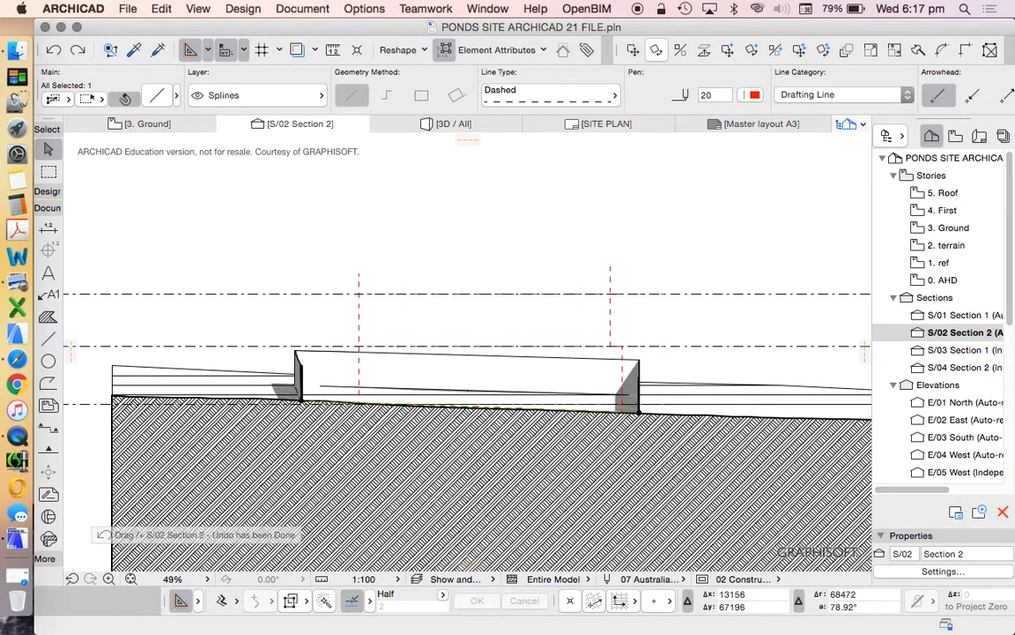
- Move the sloping ground line 10000 mm straight up to mark the maximum ridge height
key(super+d)
click(521, 434)
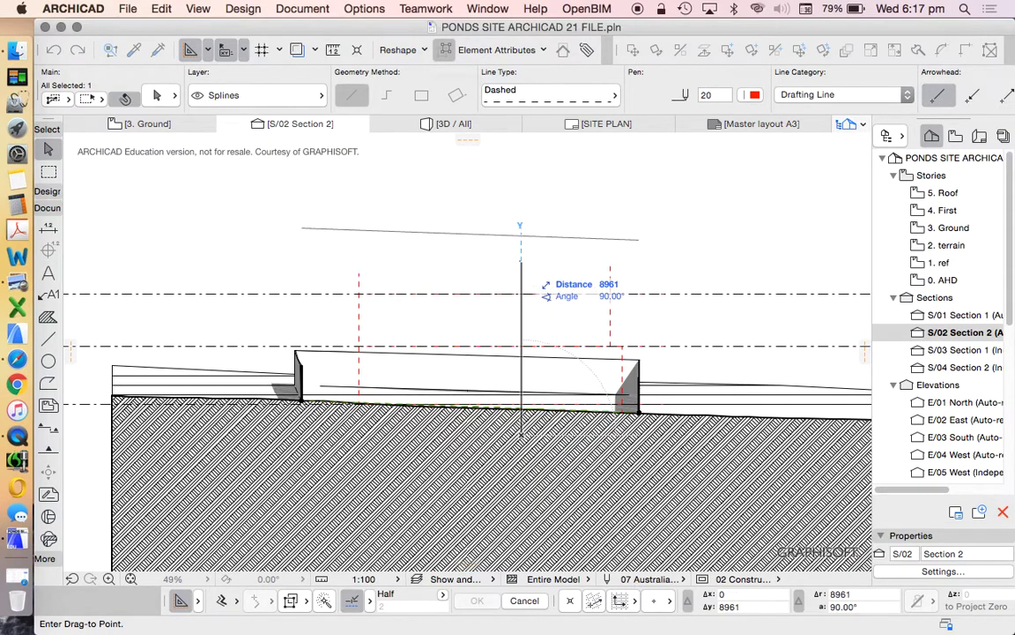
key(Tab)
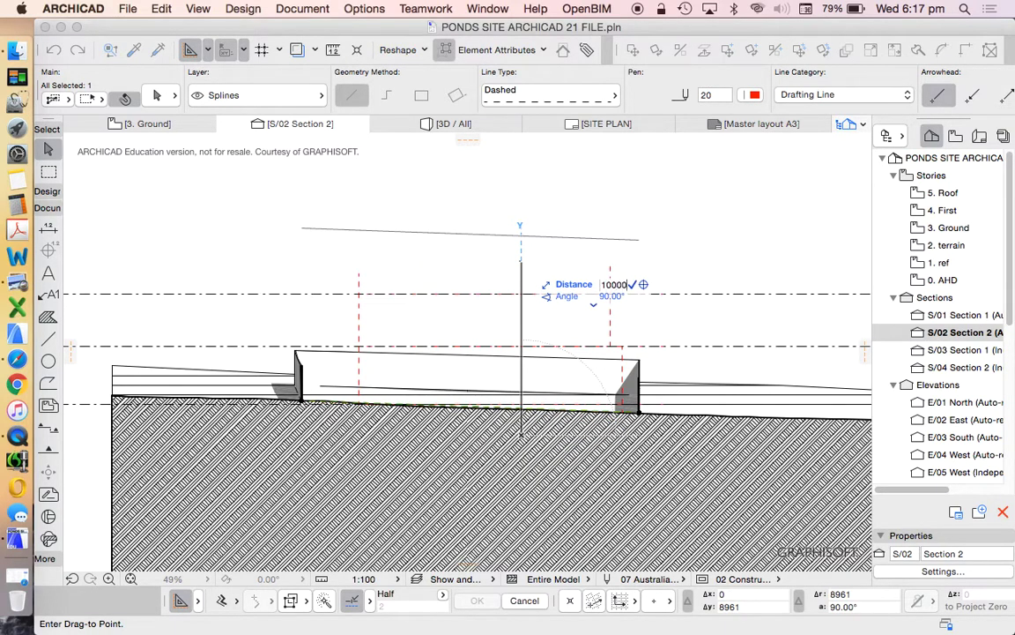
key(Return)
key(Escape)
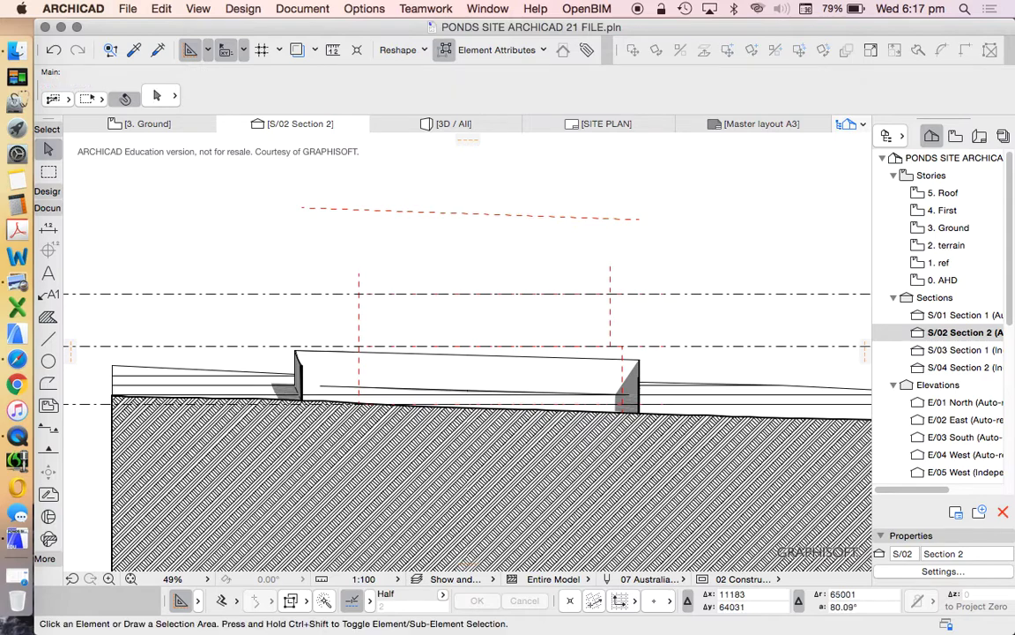
- Copy the sloping ridge limit line 2800 mm straight down to mark the maximum ceiling height
click(469, 213)
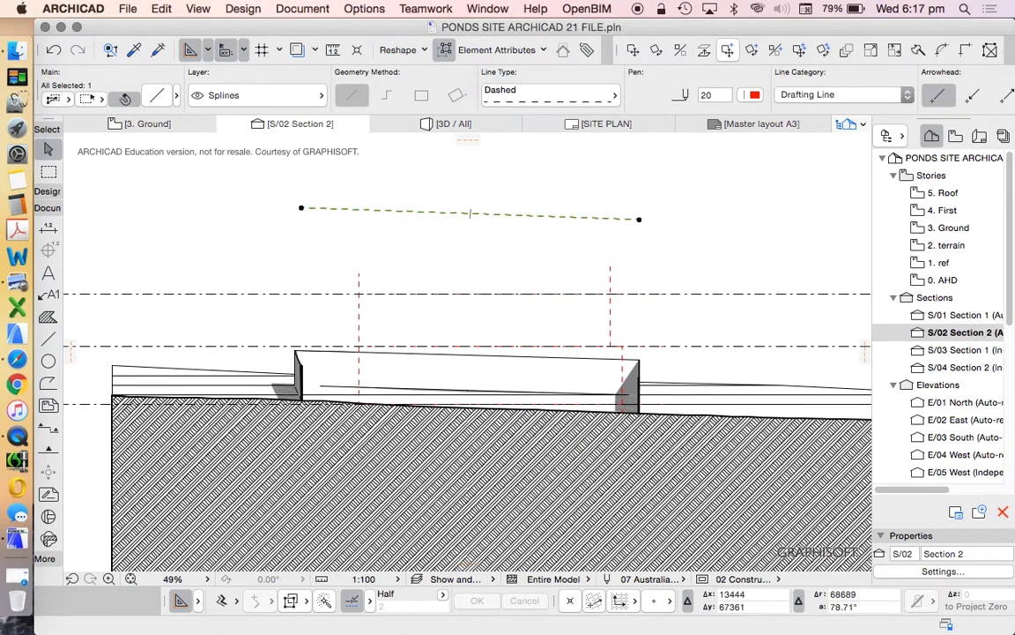
key(super+alt+d)
click(507, 232)
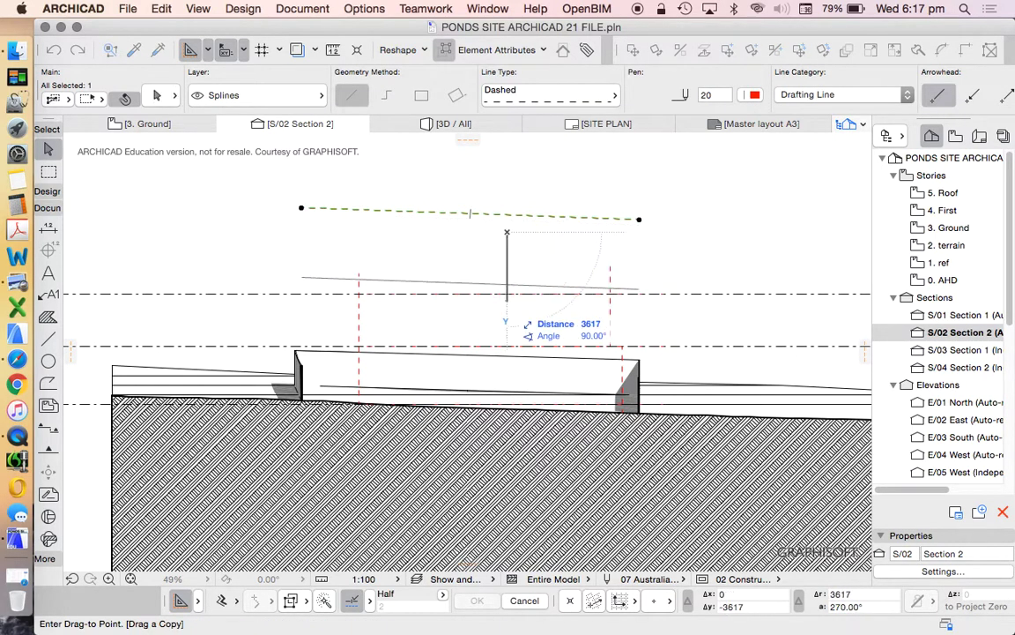
key(Tab)
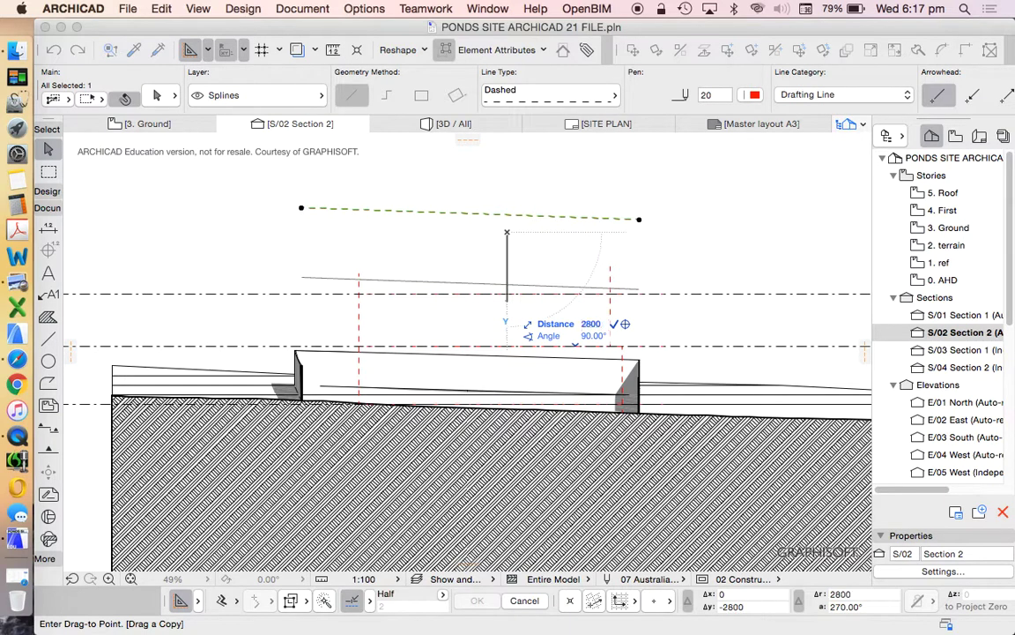
text(2800)
key(Return)
key(Escape)
- Extend the left vertical red line and the inner right vertical red line up past the sloping ridge limit
click(358, 274)
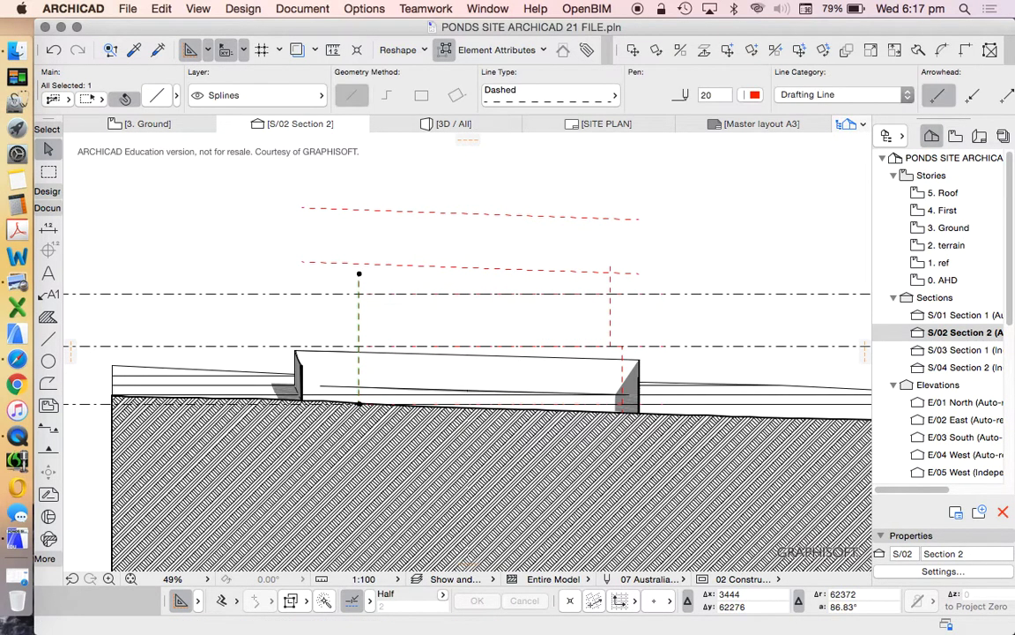
click(359, 273)
click(358, 193)
click(610, 266)
click(610, 266)
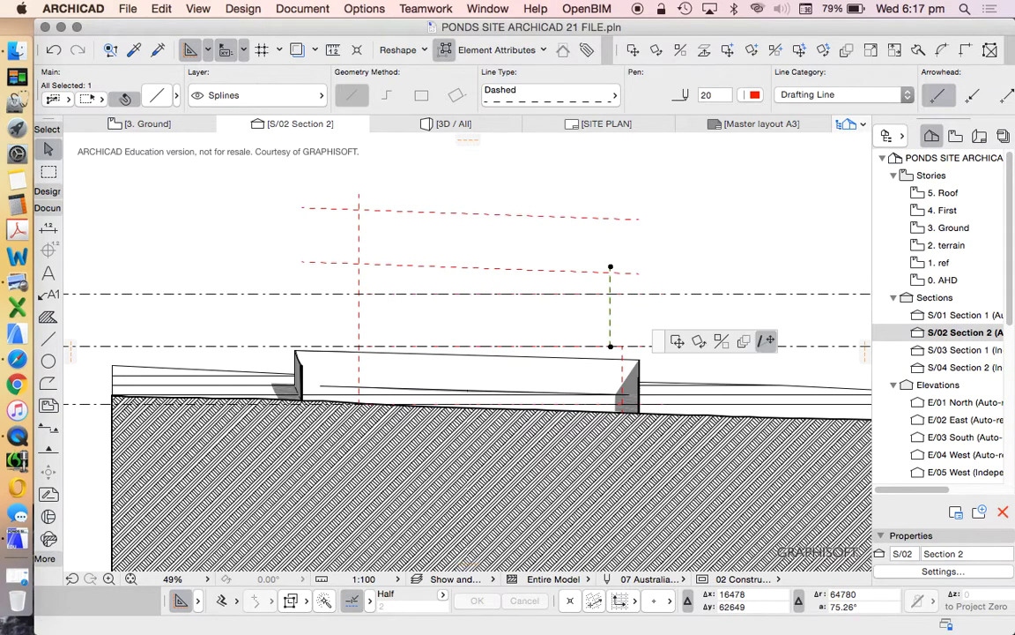
click(610, 204)
key(Escape)
- Trim both sloping height lines to the left and inner right vertical red lines, closing the upper corners of the envelope
scroll(444, 261, down, 1)
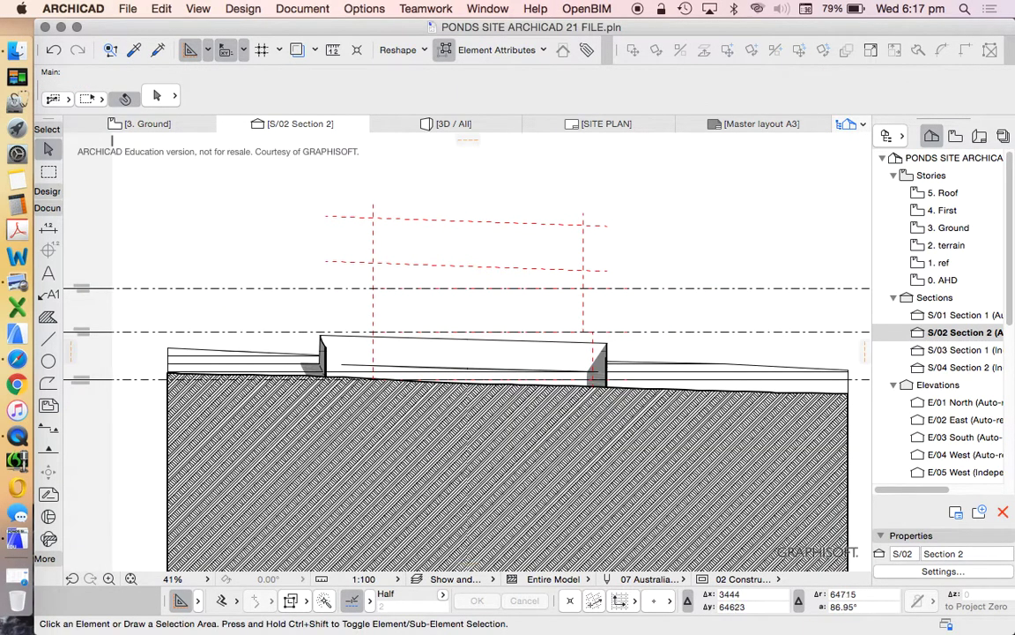
click(373, 231)
shift+click(388, 218)
click(966, 50)
key(Escape)
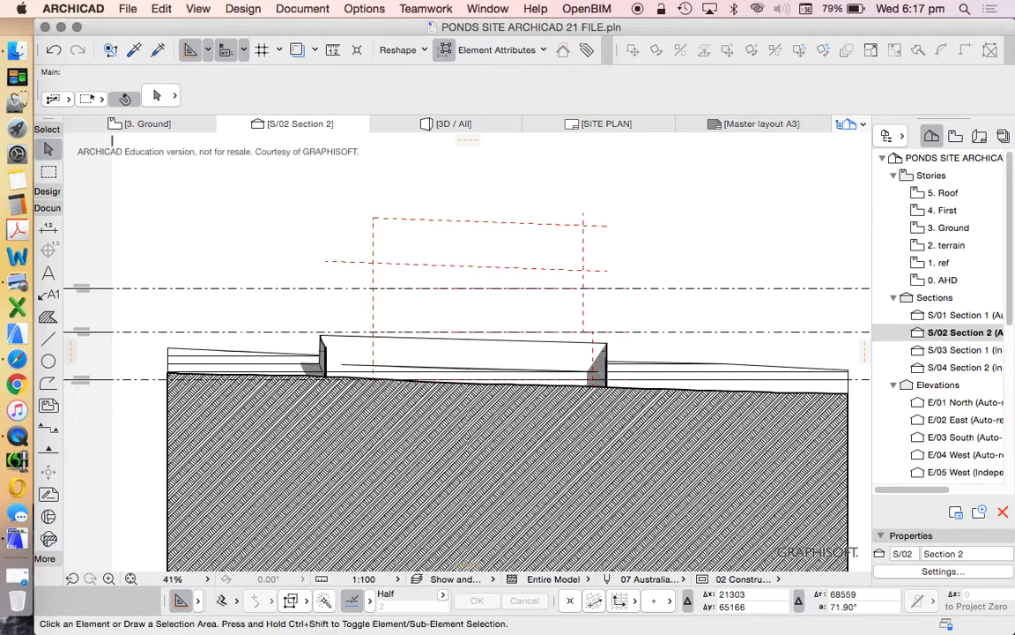
drag(573, 205, 630, 236)
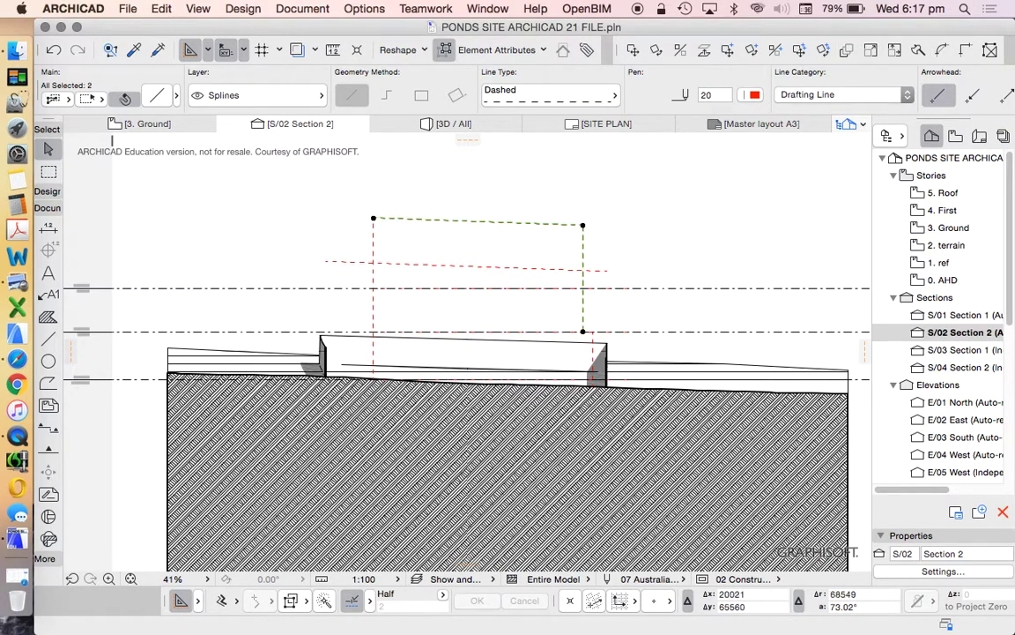
key(Escape)
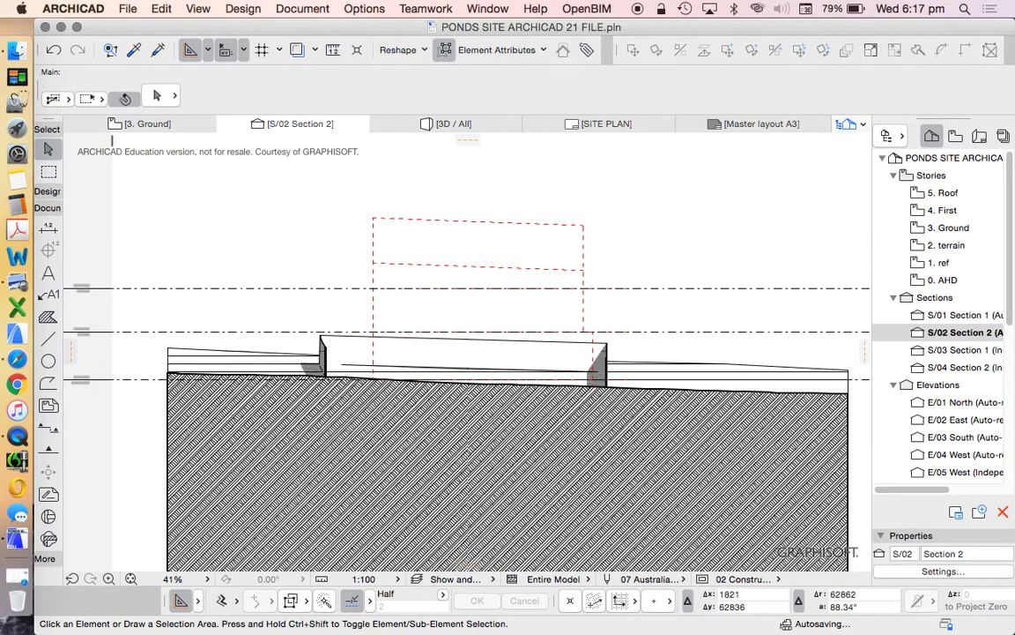
- Draw a red dashed line about 1800 mm up the left boundary fence from its base at ground level
scroll(513, 308, down, 3)
scroll(529, 310, up, 3)
scroll(772, 304, up, 1)
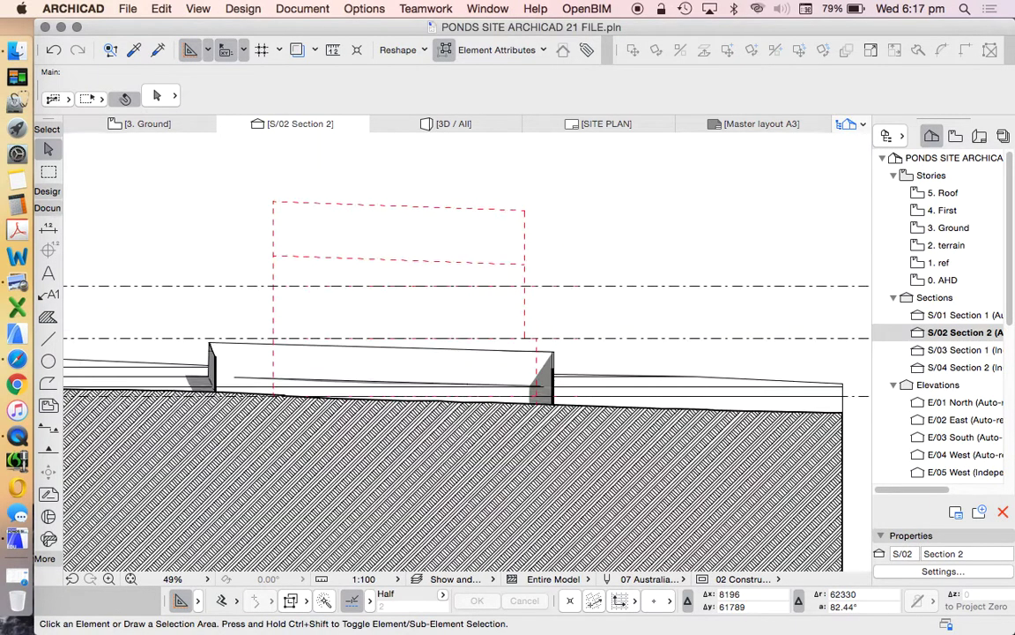
click(48, 340)
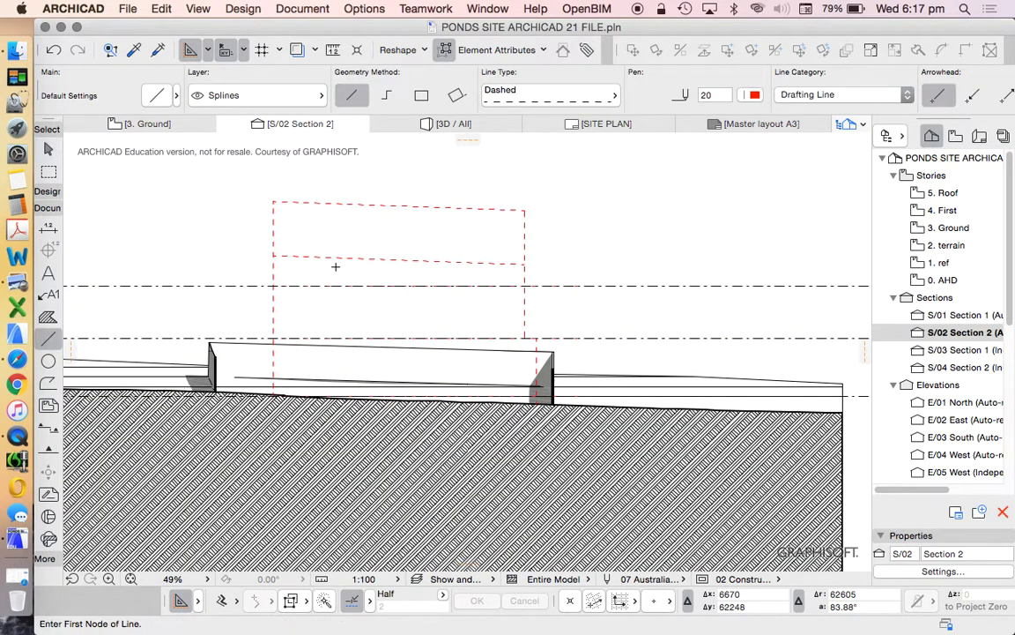
scroll(212, 360, up, 5)
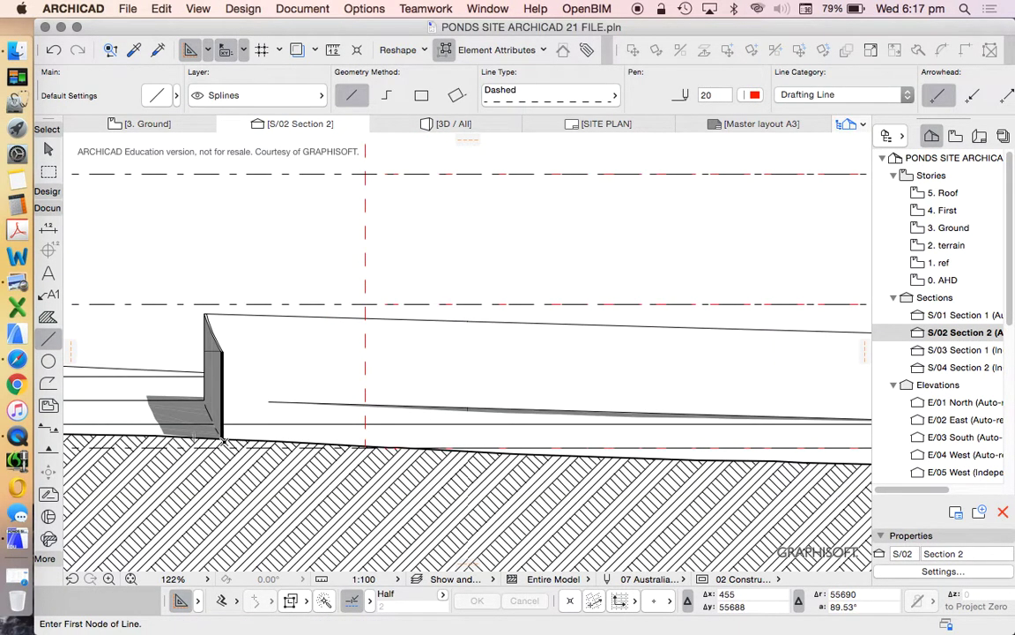
click(222, 438)
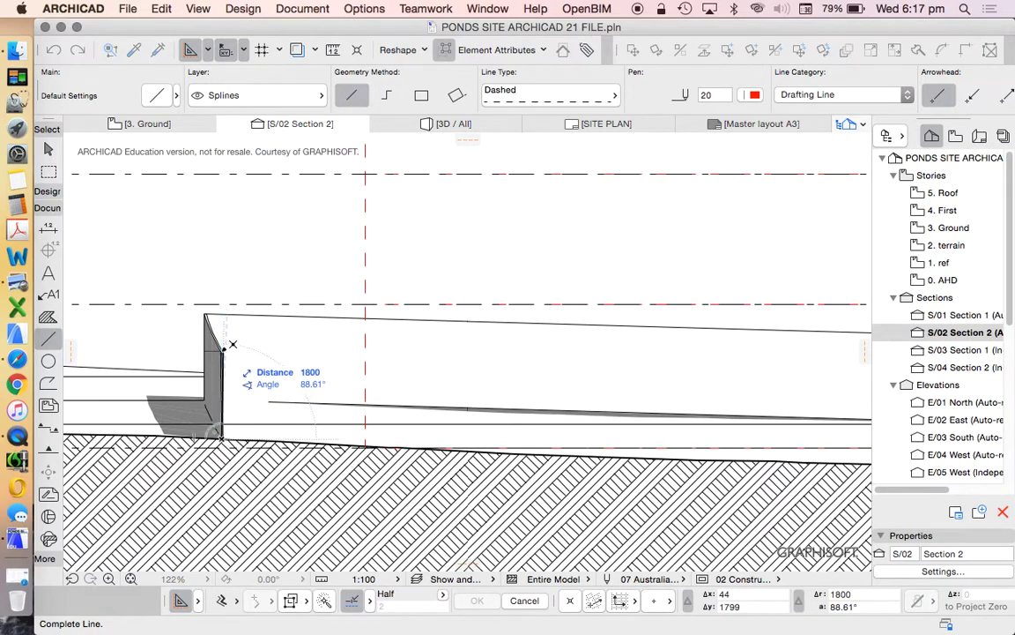
click(222, 347)
- Draw a red dashed line at 45 degrees from the 1800 mm mark on the left fence up past the sloping ridge limit
scroll(222, 348, up, 9)
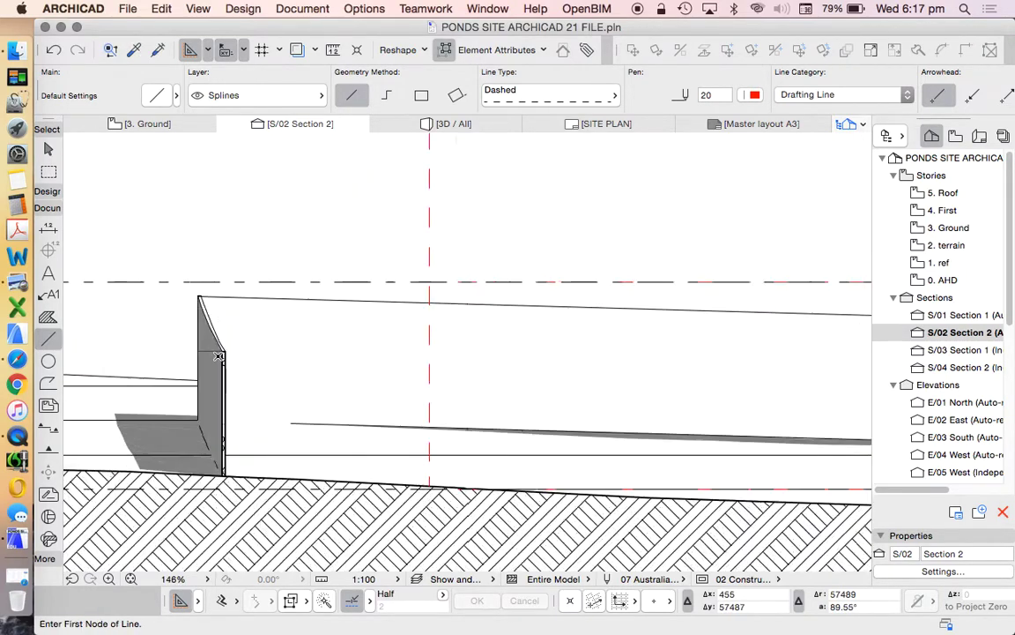
scroll(239, 349, down, 4)
click(239, 349)
scroll(239, 349, down, 10)
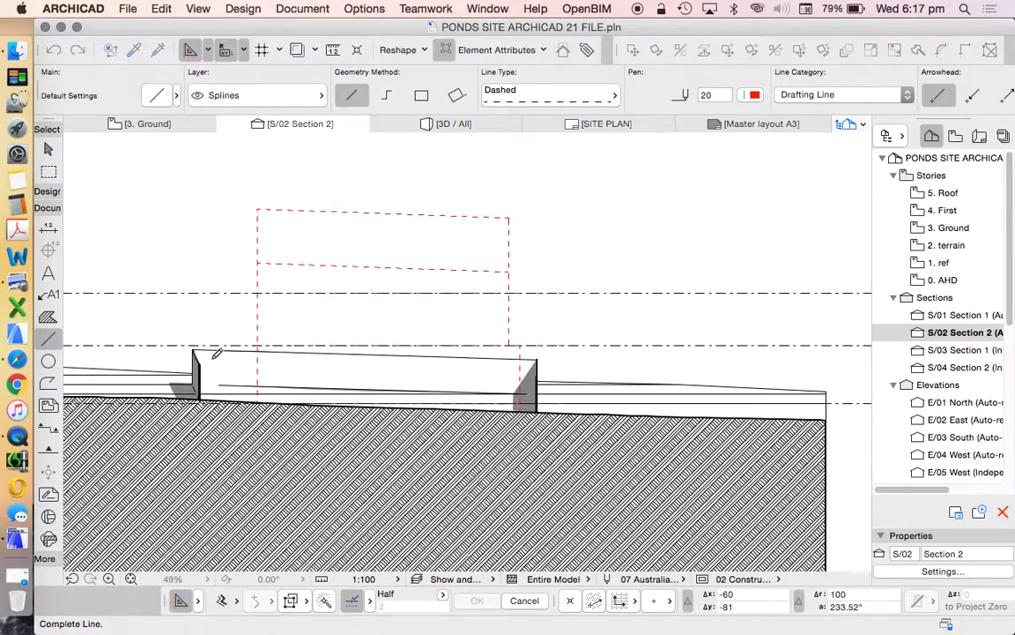
click(375, 188)
- Draw an opposing 45-degree red dashed line from the right boundary fence up past the ridge limit, crossing the first diagonal
scroll(525, 370, up, 10)
click(507, 388)
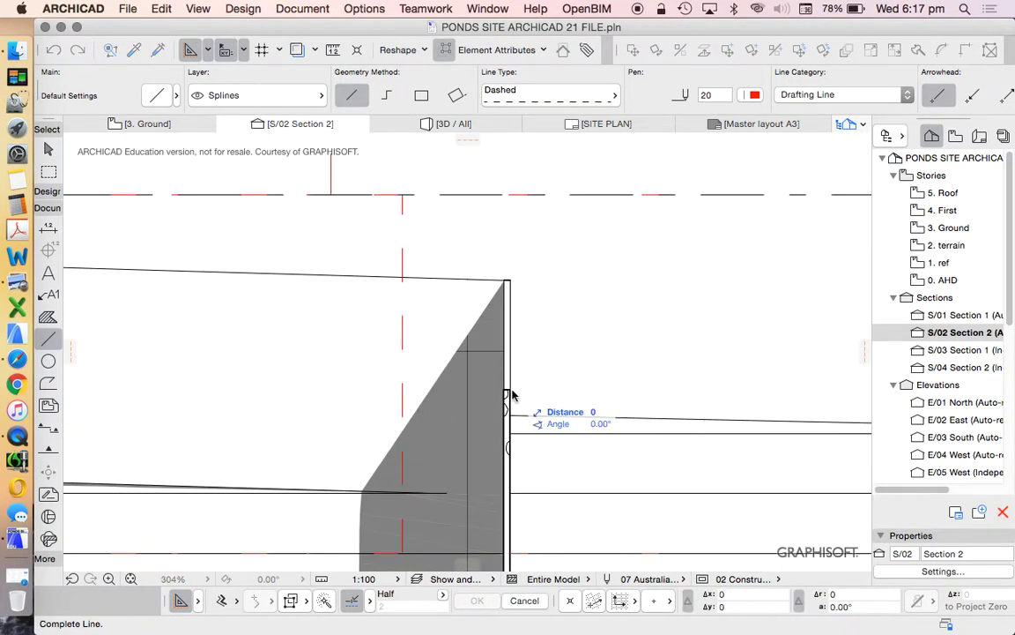
scroll(515, 387, down, 10)
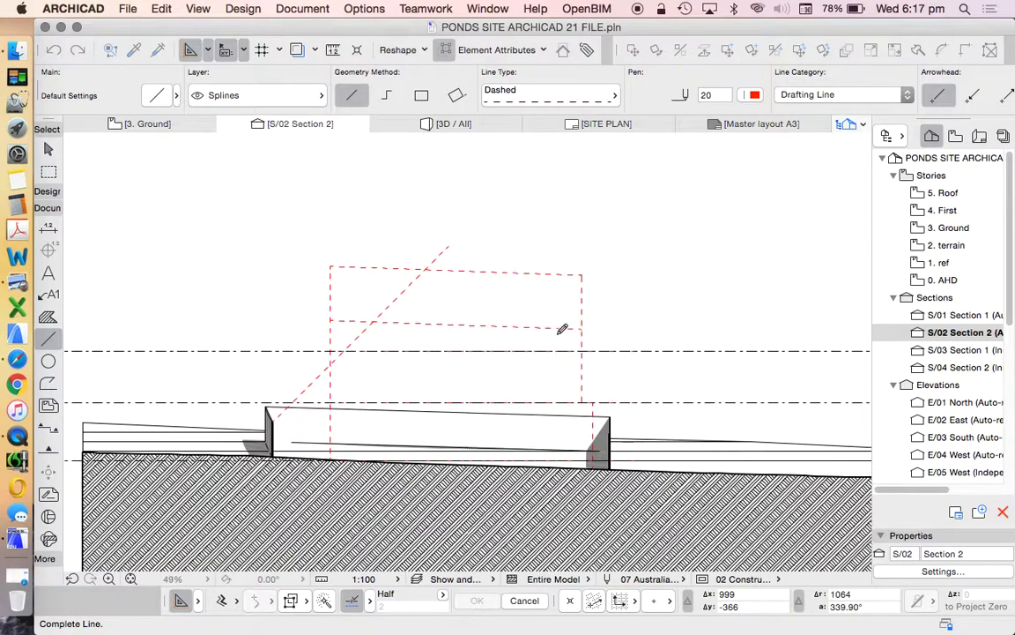
click(433, 260)
- Intersect the two 45-degree lines so they meet at a single apex without overshooting ends
scroll(434, 260, down, 2)
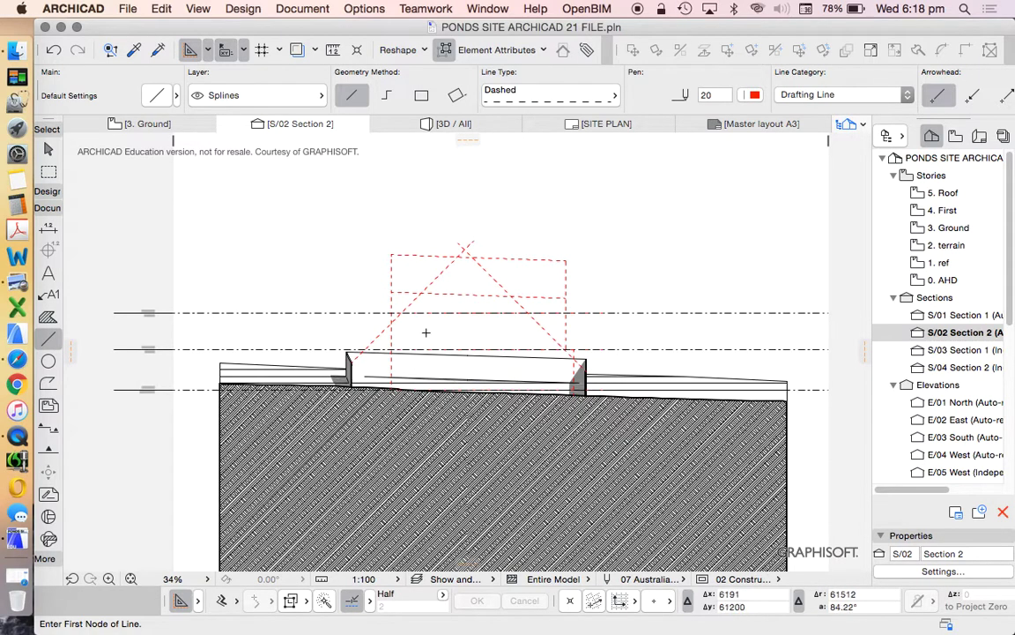
scroll(512, 315, up, 1)
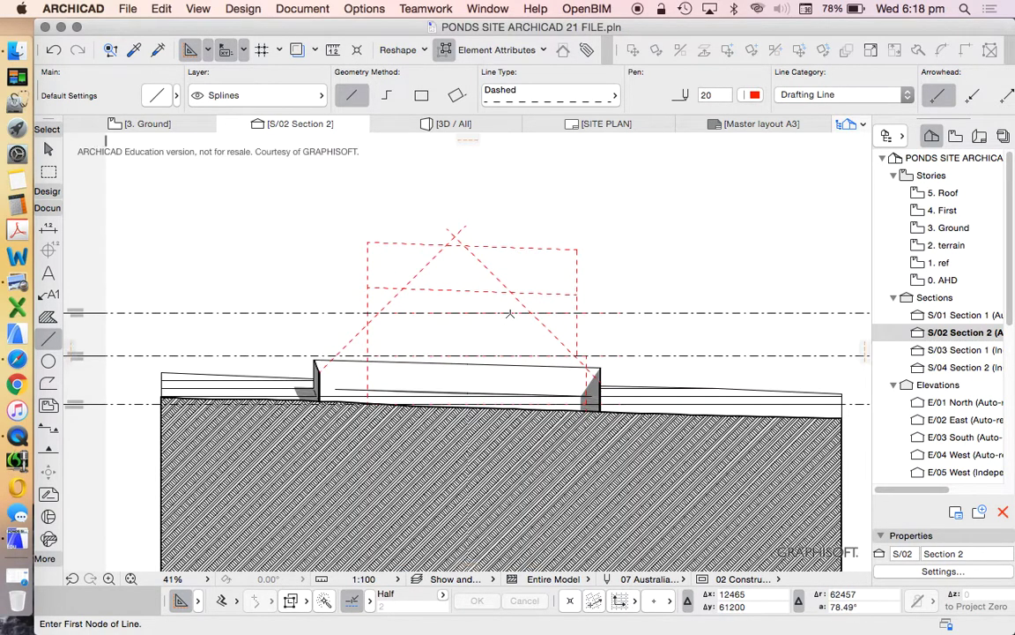
scroll(463, 240, up, 3)
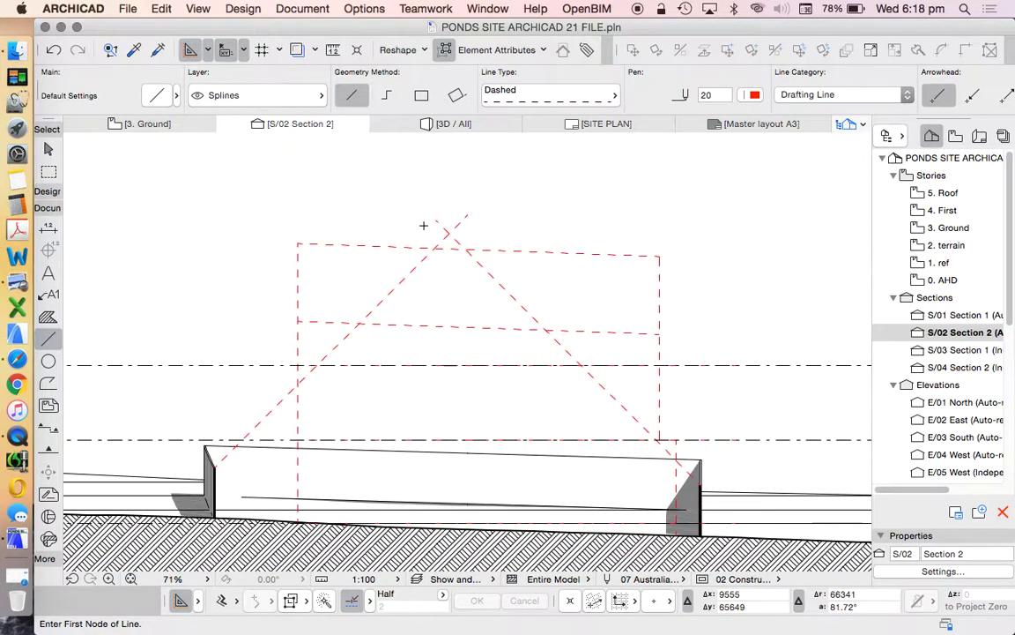
key(w)
drag(433, 218, 467, 240)
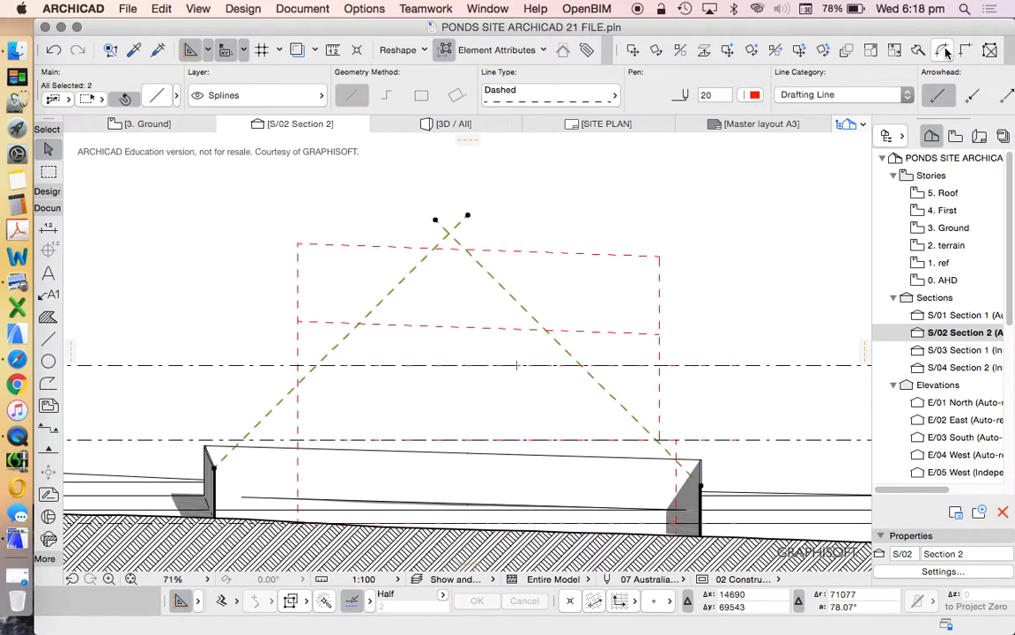
key(Escape)
scroll(583, 297, down, 5)
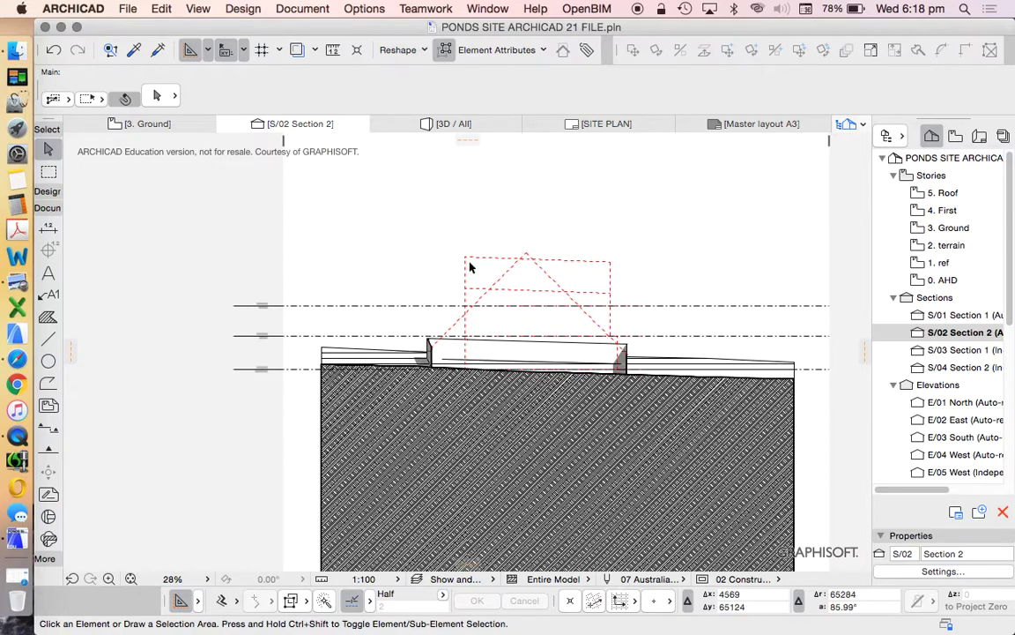
scroll(622, 304, up, 3)
scroll(617, 287, down, 1)
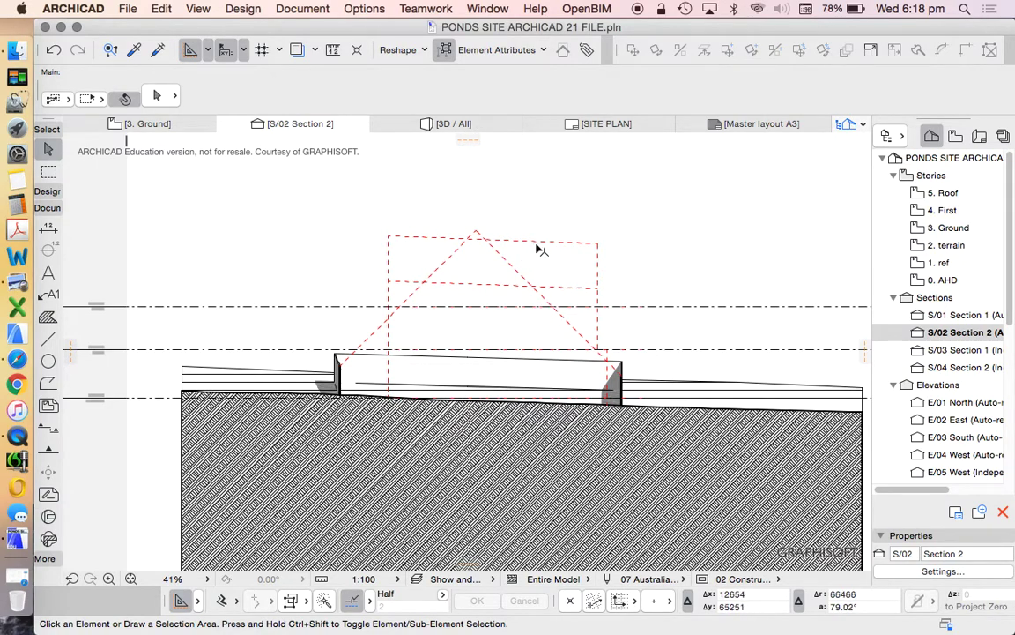
scroll(617, 302, down, 3)
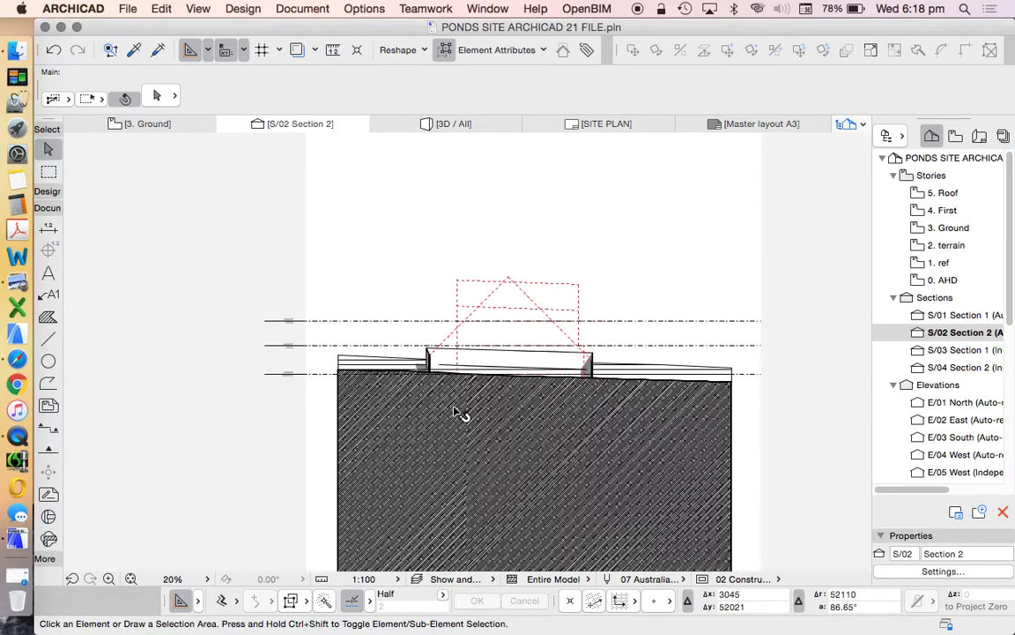
scroll(461, 414, up, 3)
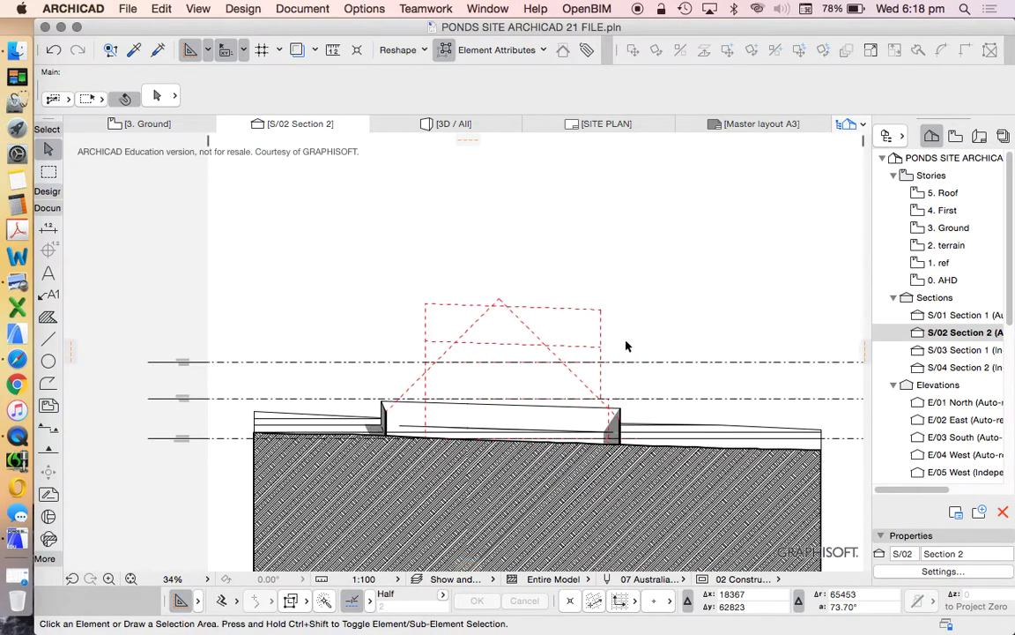
scroll(642, 404, up, 2)
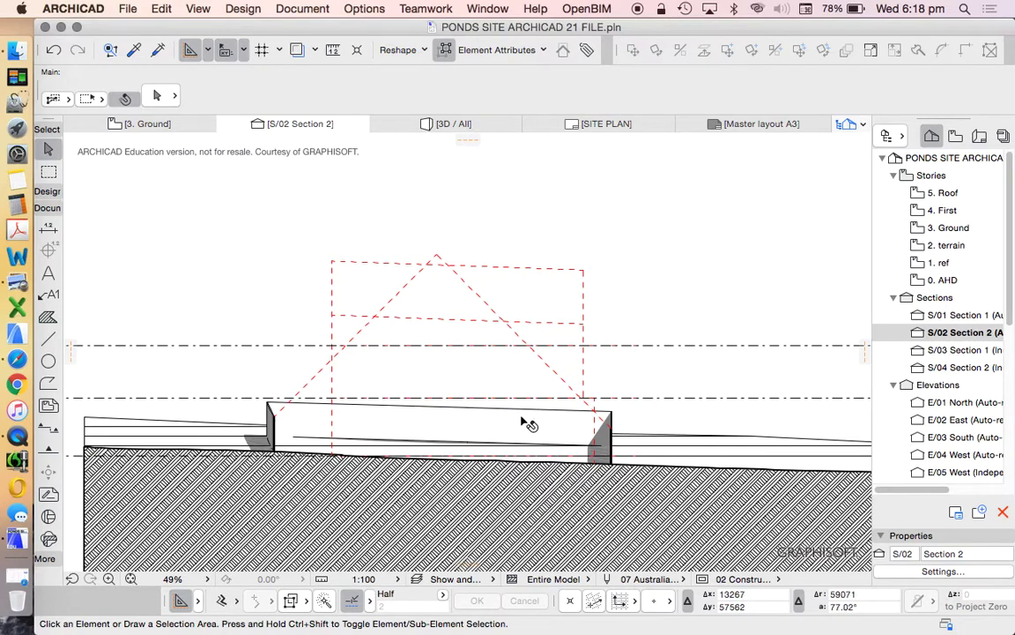
- Draw a polygonal yellow 25 % fill over the buildable area enclosed by the outer vertical setback lines, both diagonals, the ceiling height limit and the ground
click(48, 316)
scroll(363, 450, up, 3)
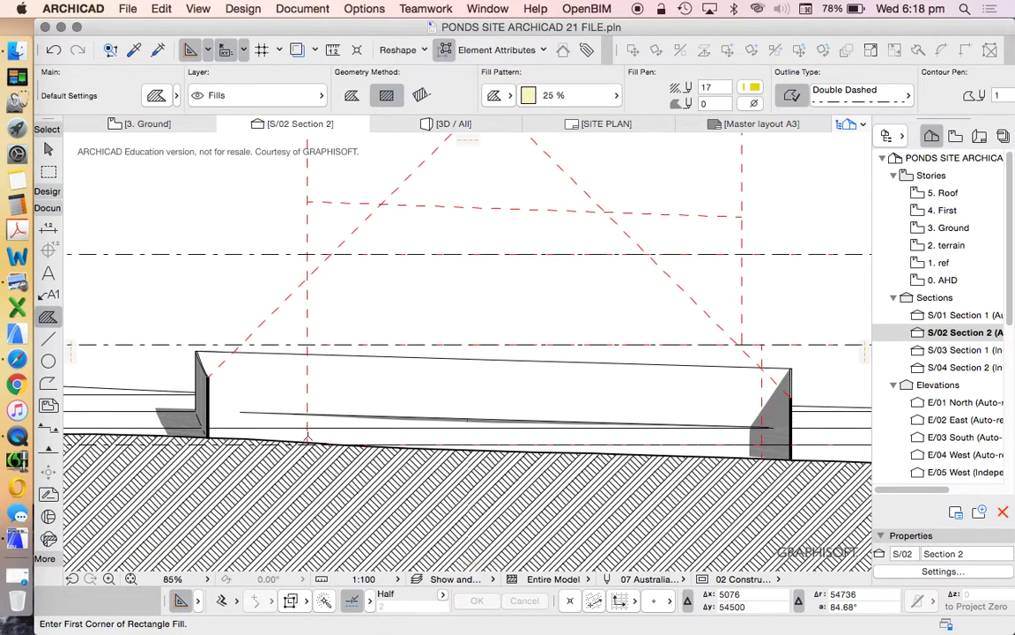
click(308, 442)
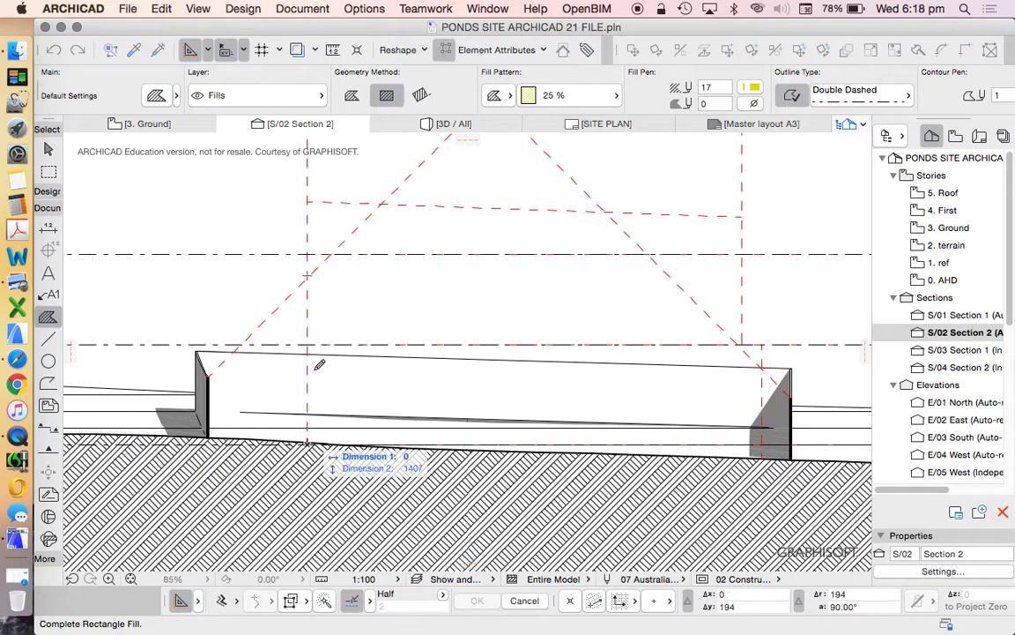
click(351, 95)
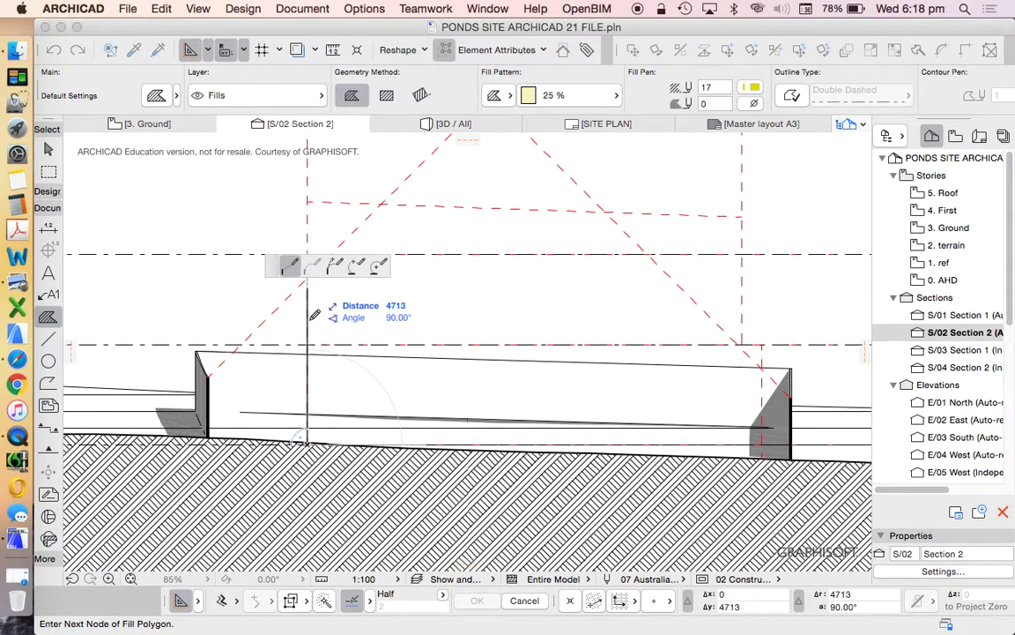
scroll(313, 239, up, 4)
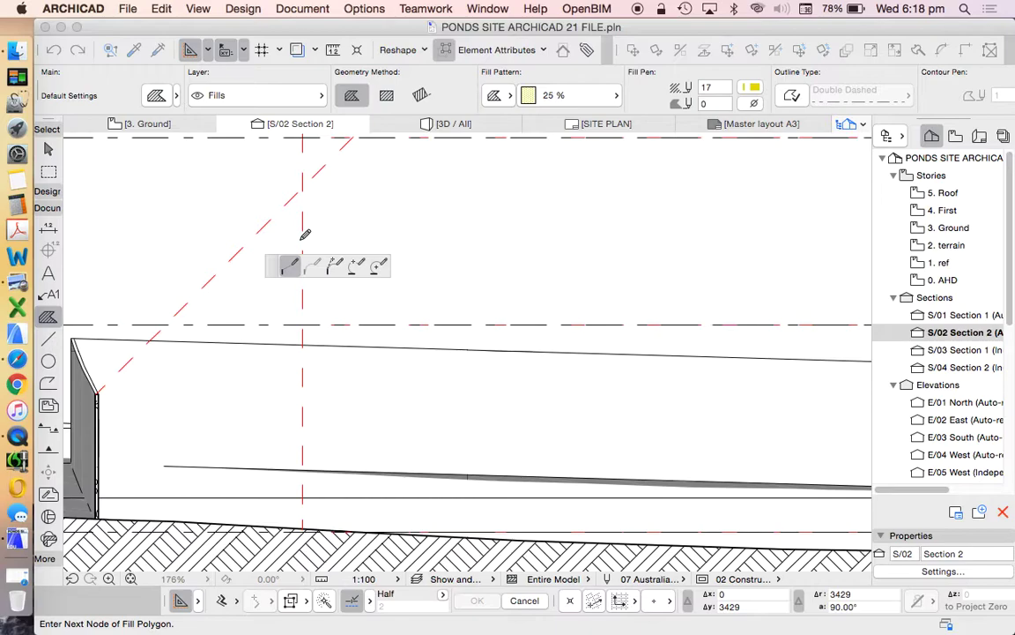
click(304, 184)
scroll(303, 183, down, 7)
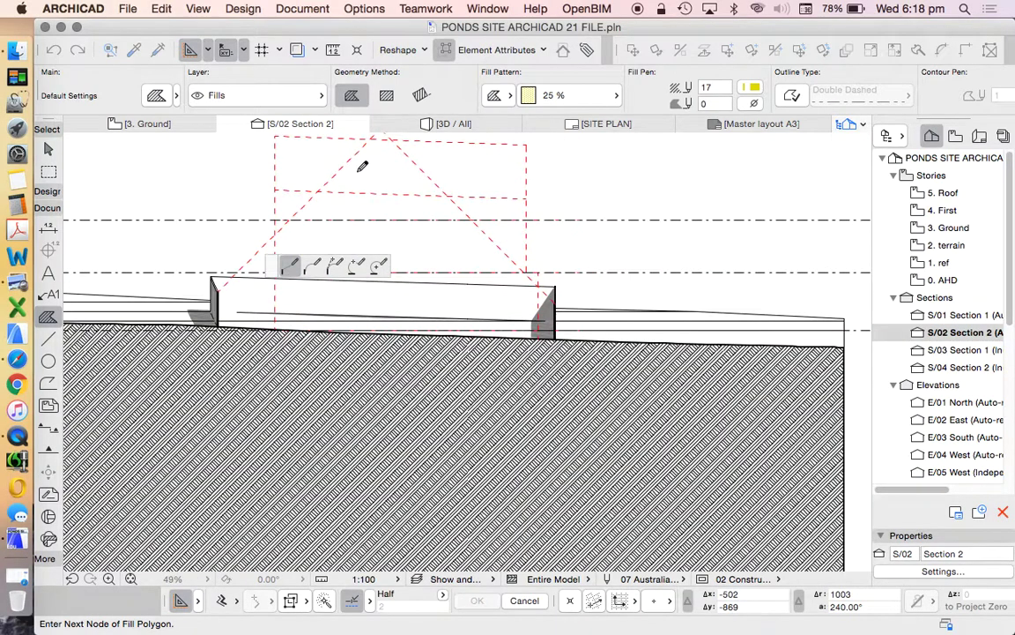
click(319, 189)
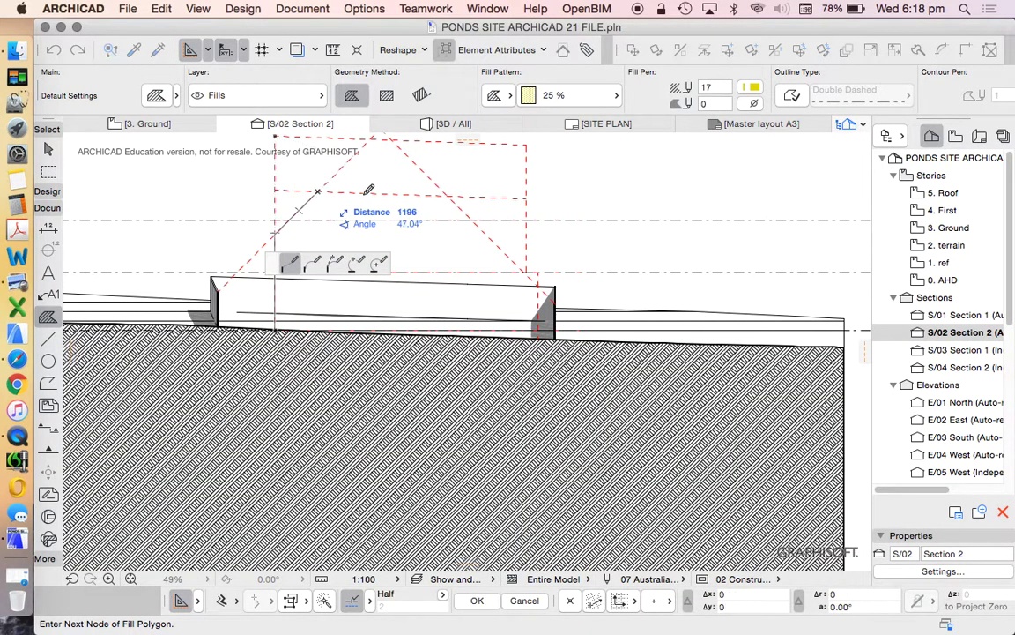
click(448, 196)
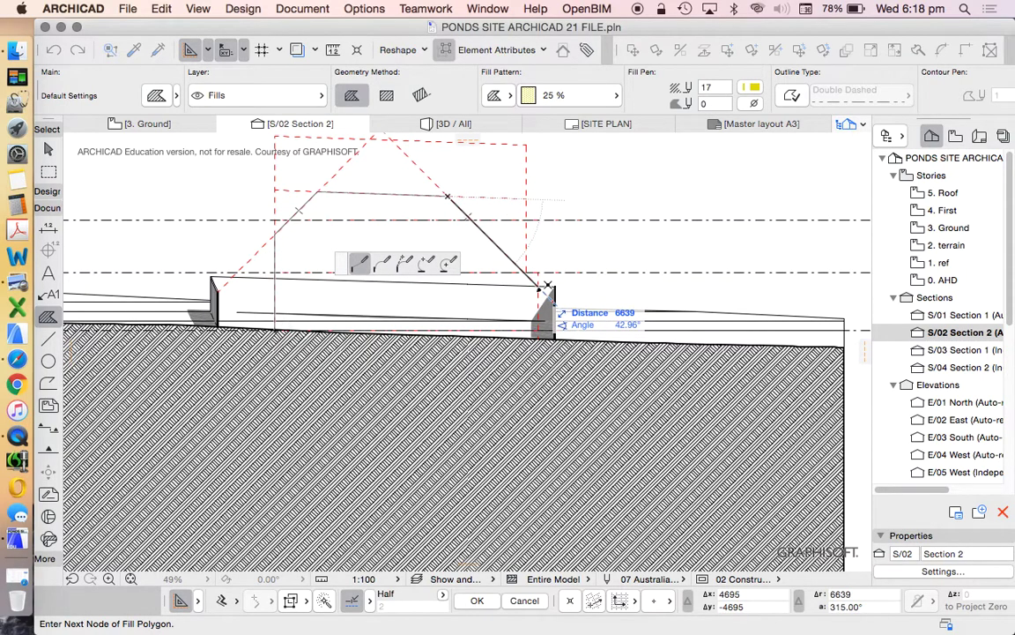
click(539, 287)
click(538, 340)
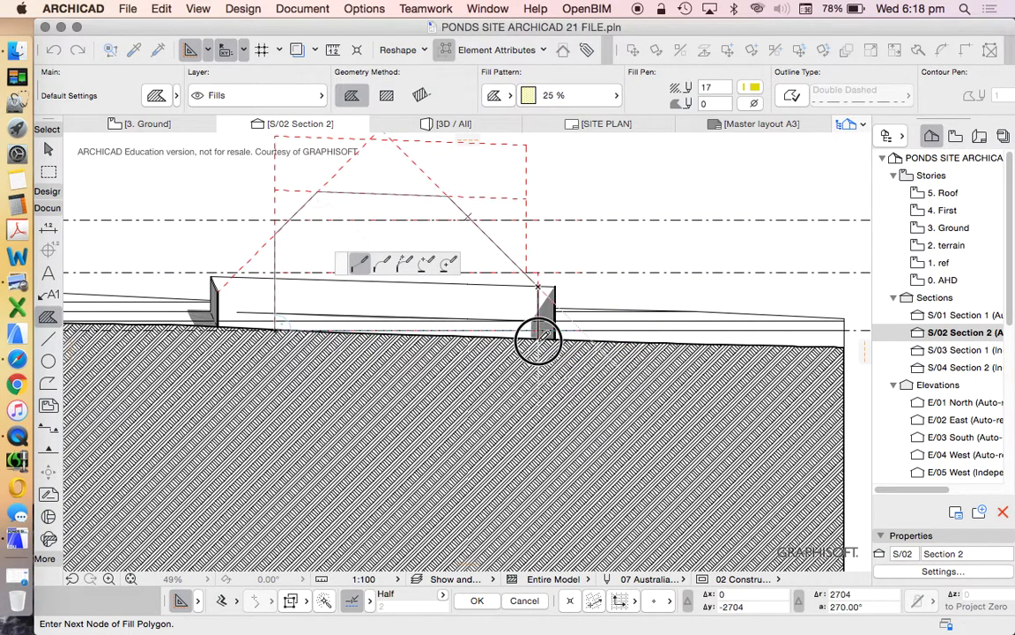
click(275, 331)
click(275, 334)
scroll(488, 249, down, 3)
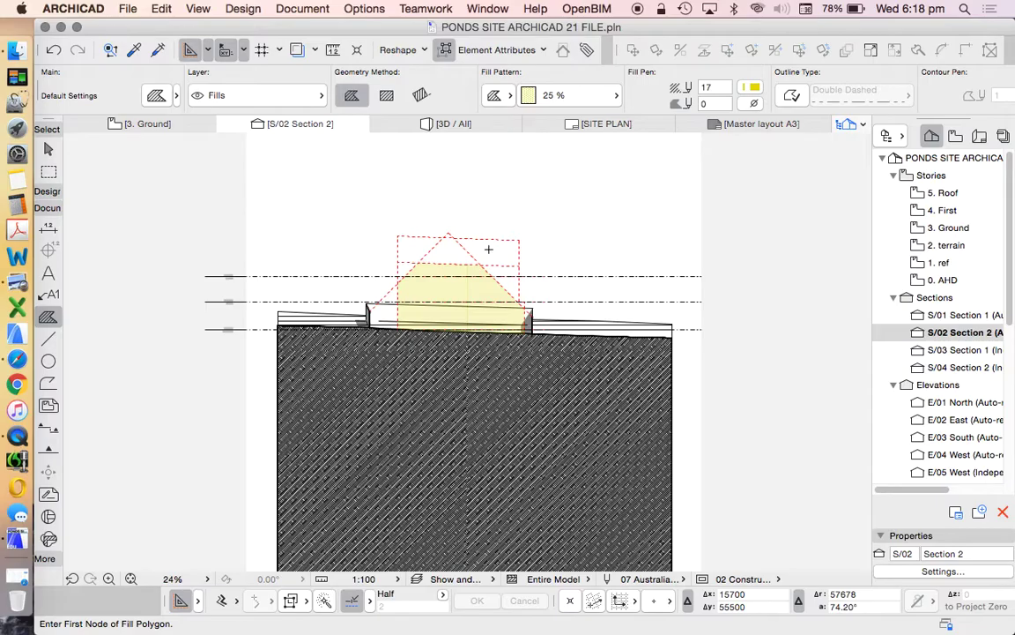